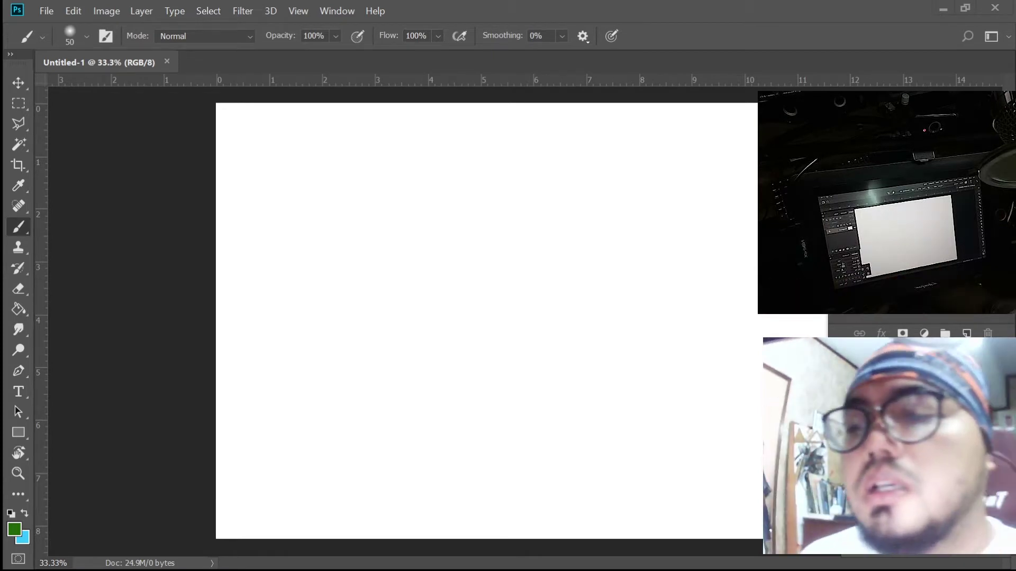
Add a new empty layer above the blank white background.
left_click(966, 333)
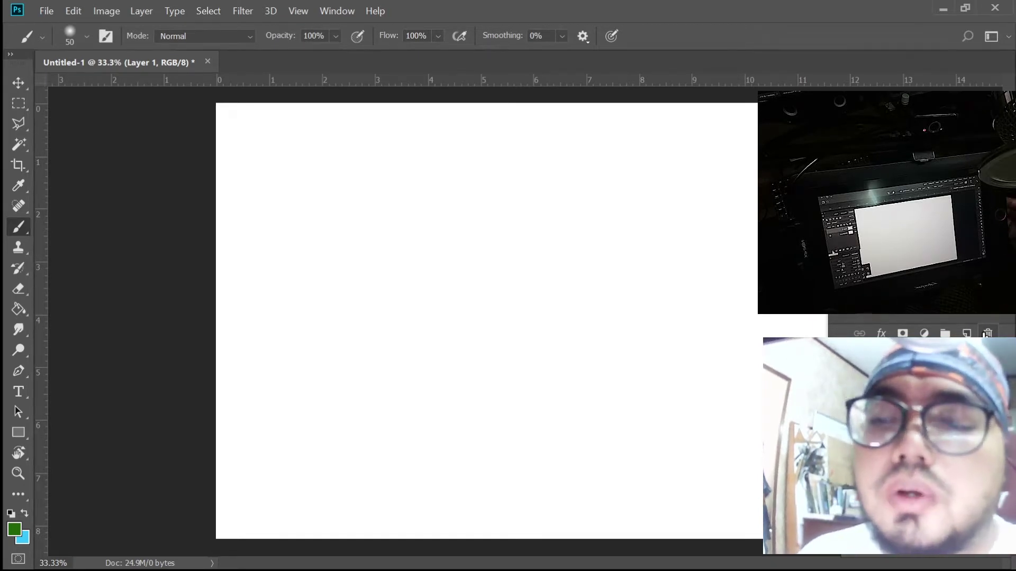
key("ctrl+minus")
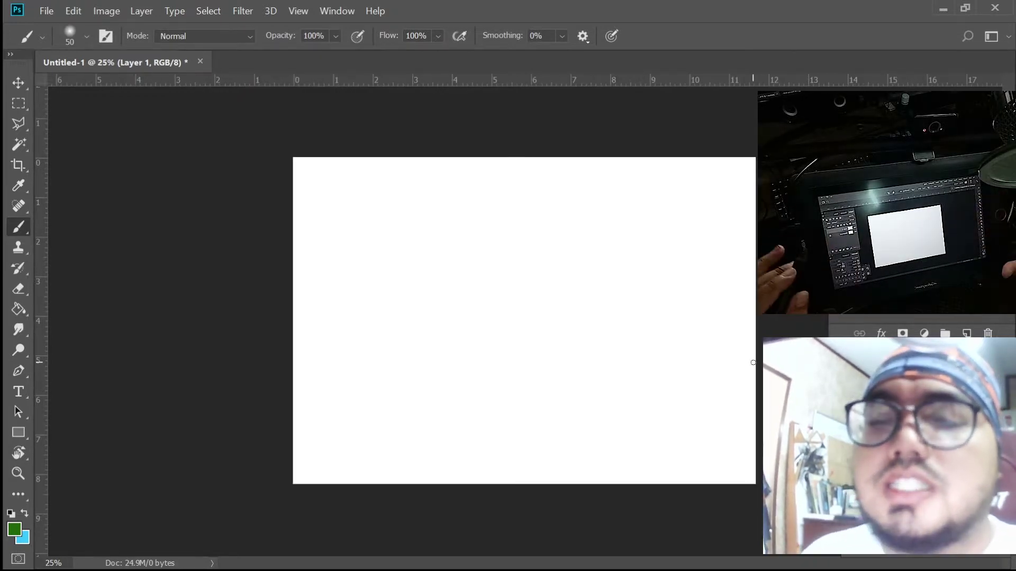
key("space")
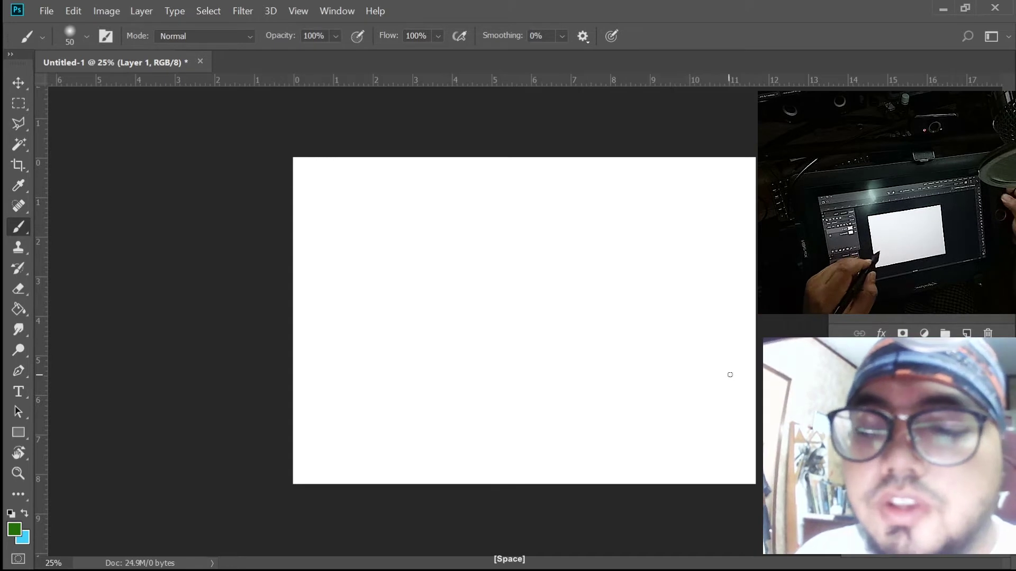
key("ctrl+equal")
key("space")
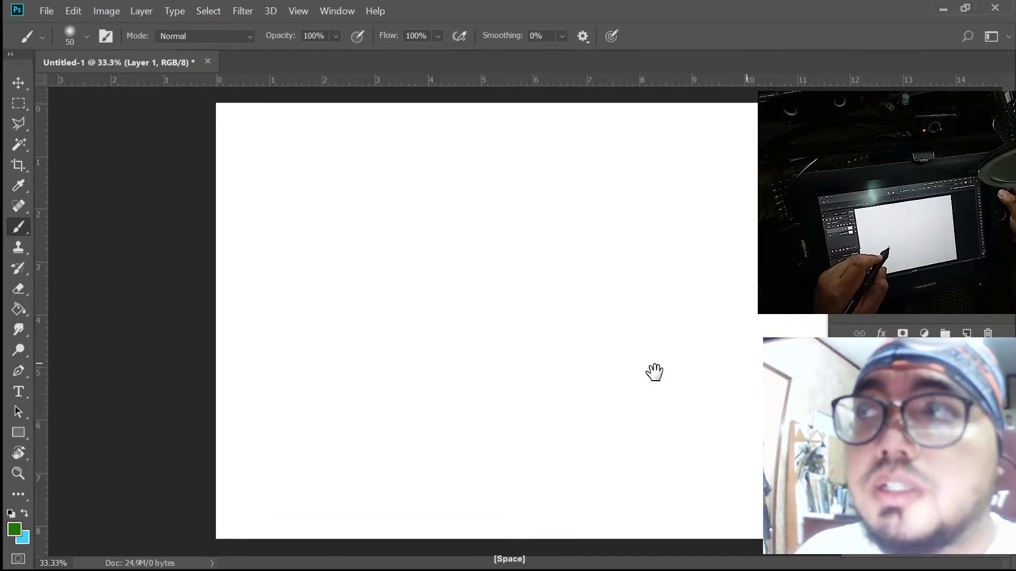
key("ctrl+minus")
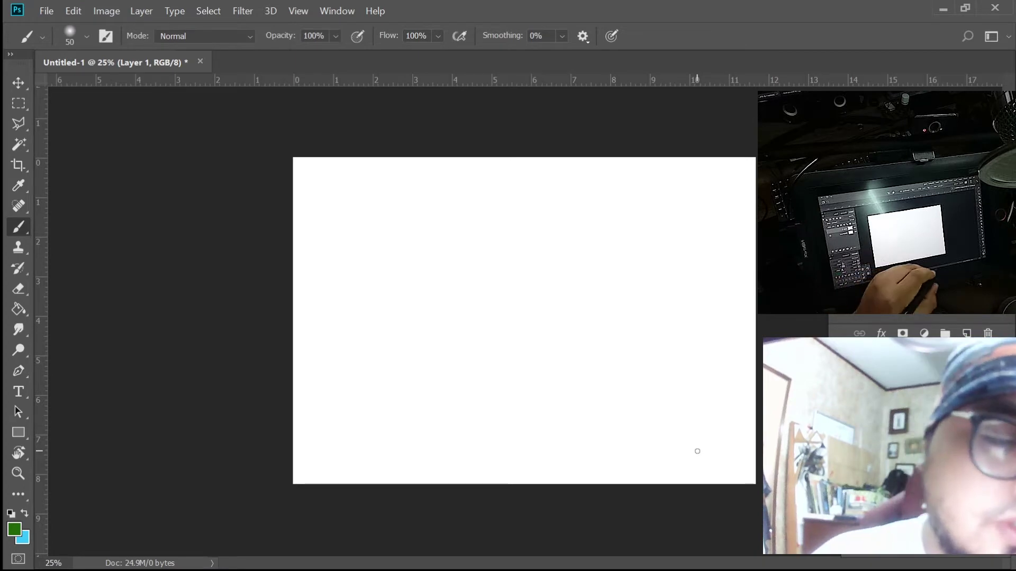
Set the foreground color to black (000000).
left_click(14, 529)
left_click_drag(730, 195, 590, 281)
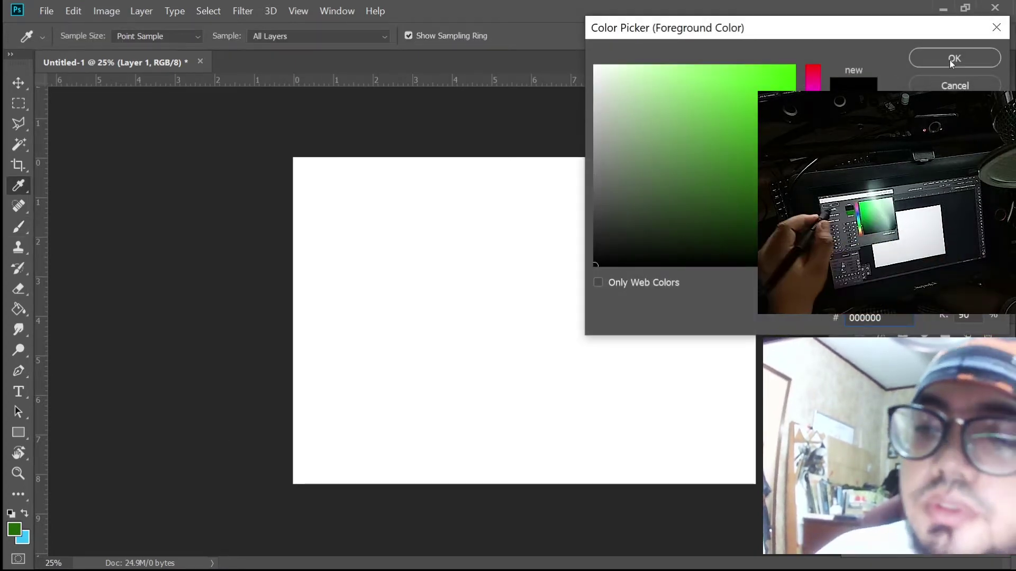
key("Return")
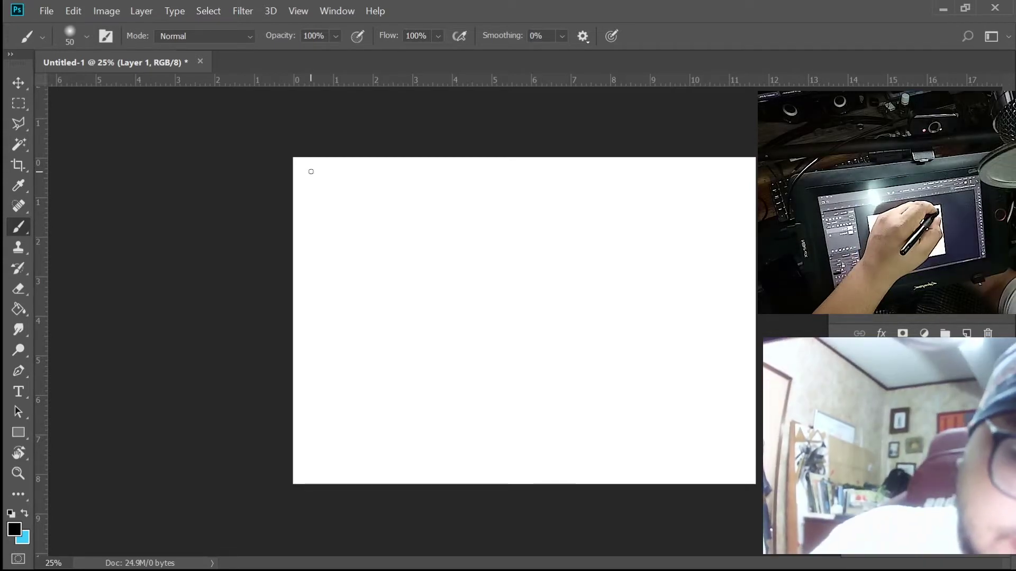
Draw a straight-edged black rectangular frame just inside the canvas edges with the Brush tool.
key("shift")
left_click_drag(311, 174, 310, 469)
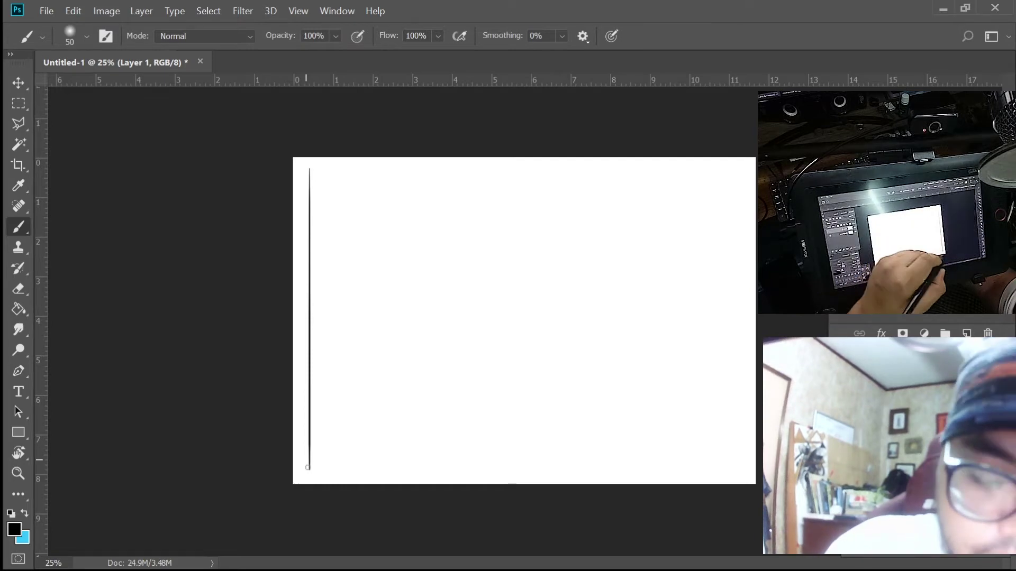
left_click(316, 470, "shift")
left_click_drag(320, 472, 740, 469)
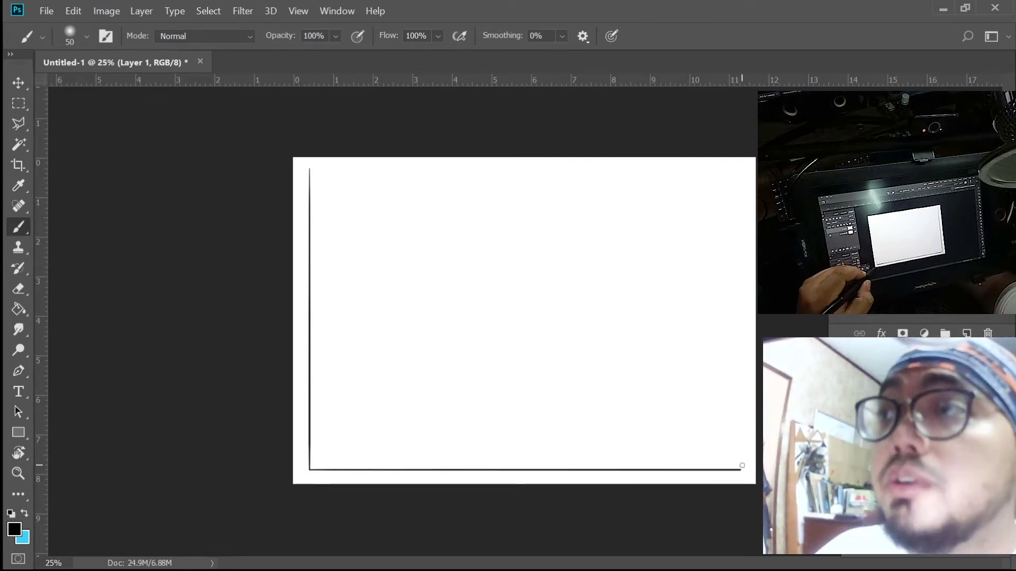
mouse_move(740, 469)
left_mouse_down()
mouse_move(747, 171)
mouse_move(737, 162)
mouse_move(306, 168)
left_mouse_up()
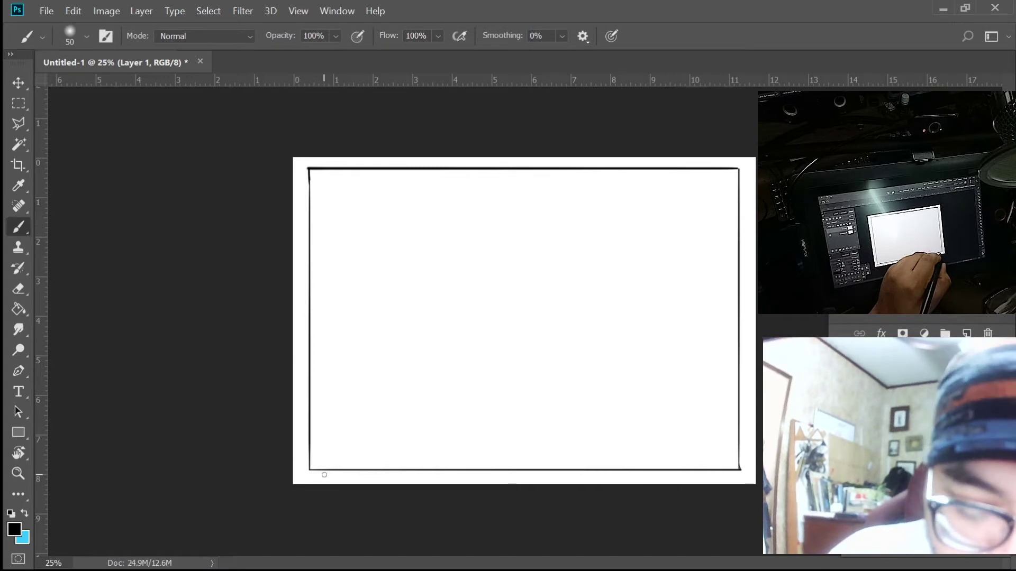
Handwrite the artist's name and the date 9/6/2021 side by side beneath the frame's lower-left corner.
mouse_move(323, 480)
left_mouse_down()
mouse_move(351, 473)
mouse_move(370, 482)
left_mouse_up()
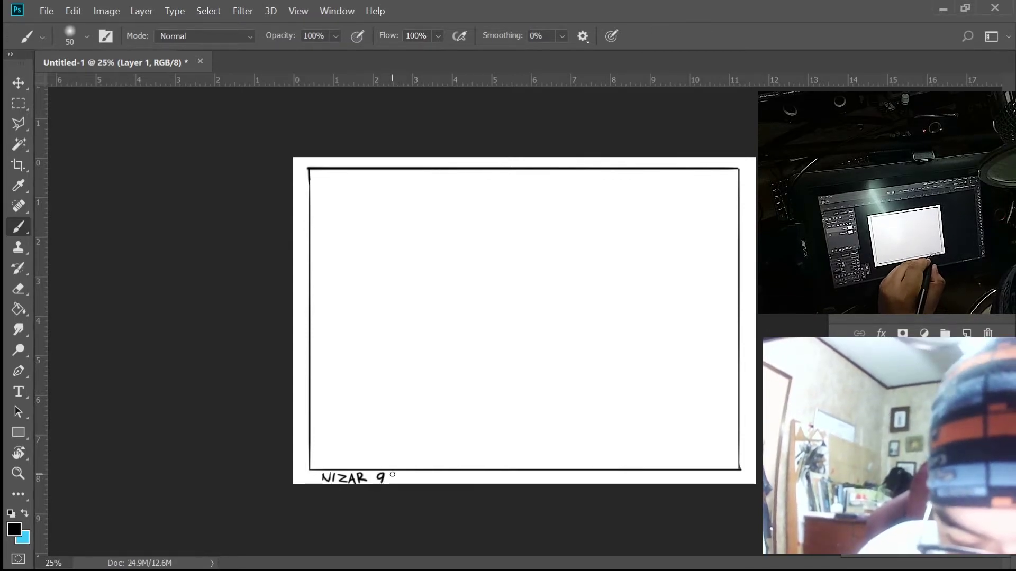
left_click_drag(393, 473, 387, 483)
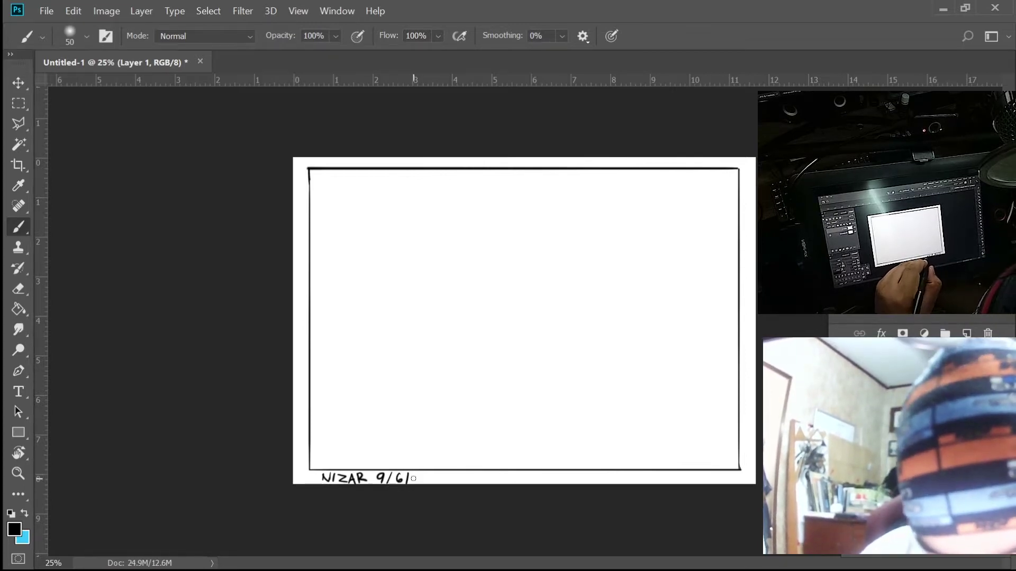
left_click_drag(428, 475, 427, 475)
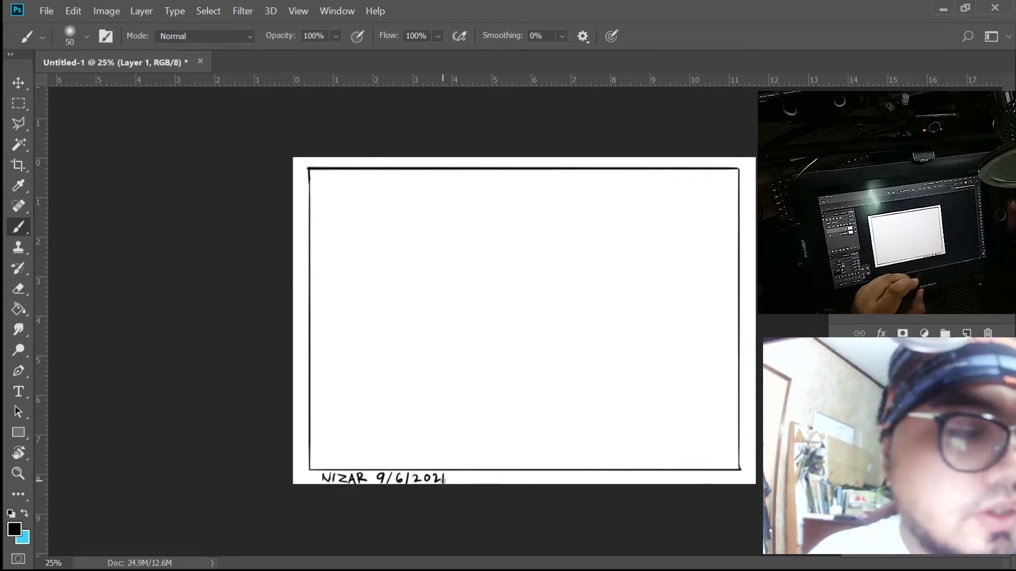
Undo the brush strokes of the handwritten date and of the last letters of the name.
key("ctrl+alt+z")
key("ctrl+alt+z")
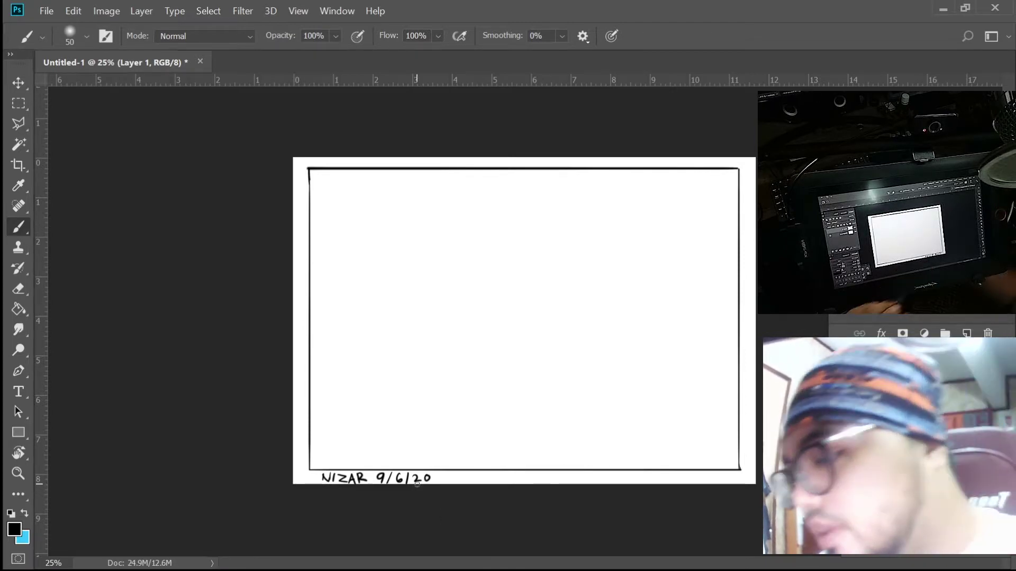
key("ctrl+alt+z")
key("ctrl+alt+z")
key("ctrl+alt+z")
key("ctrl+alt+z")
key("ctrl+alt+z")
key("ctrl+alt+z")
key("ctrl+alt+z")
key("ctrl+alt+z")
key("ctrl+alt+z")
key("ctrl+alt+z")
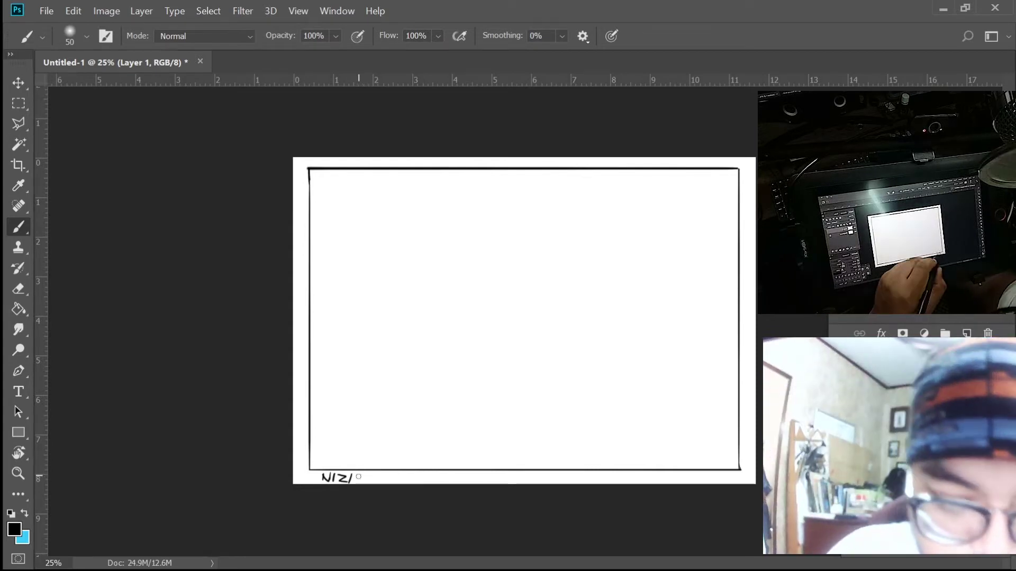
Complete the handwritten name and write the date 9/6/2021 beneath the frame's lower-right corner.
left_click_drag(350, 479, 371, 483)
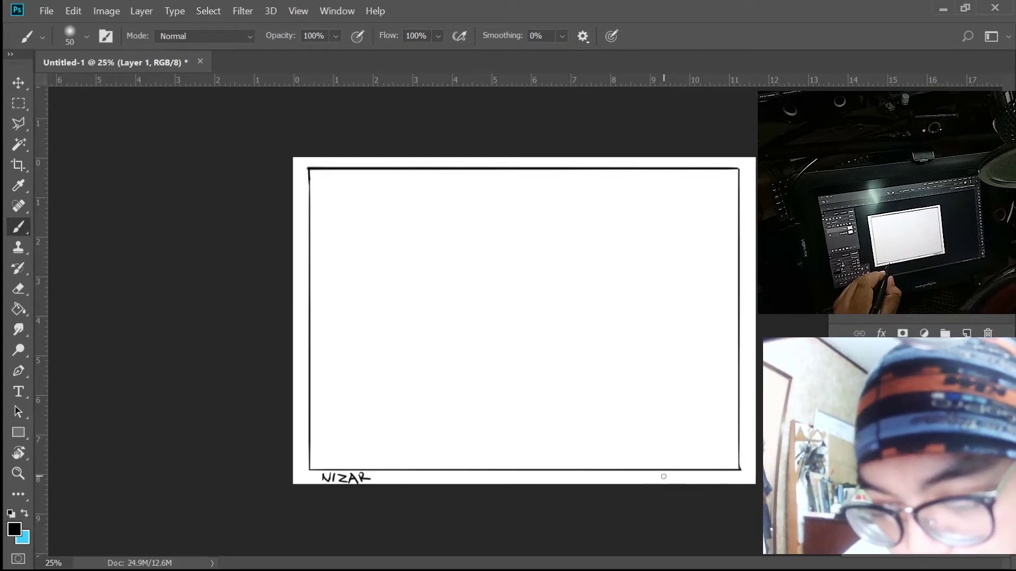
mouse_move(670, 476)
left_mouse_down()
mouse_move(667, 485)
mouse_move(687, 479)
mouse_move(692, 489)
mouse_move(710, 475)
mouse_move(723, 484)
left_mouse_up()
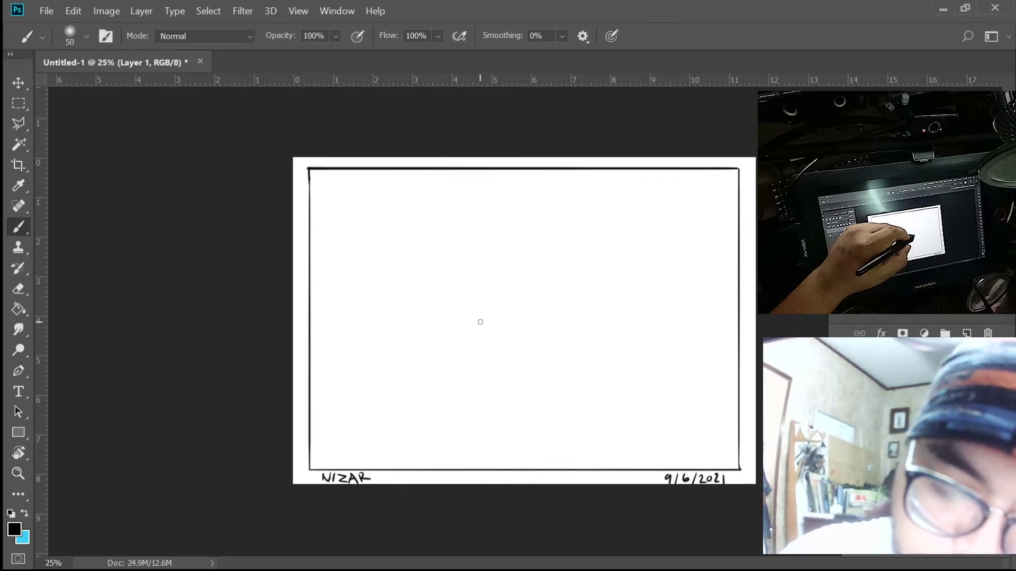
Draw a vehicle's rear body outline in the lower middle of the frame, as a trapezoid with a narrow top and rounded corners.
left_click_drag(481, 321, 549, 320)
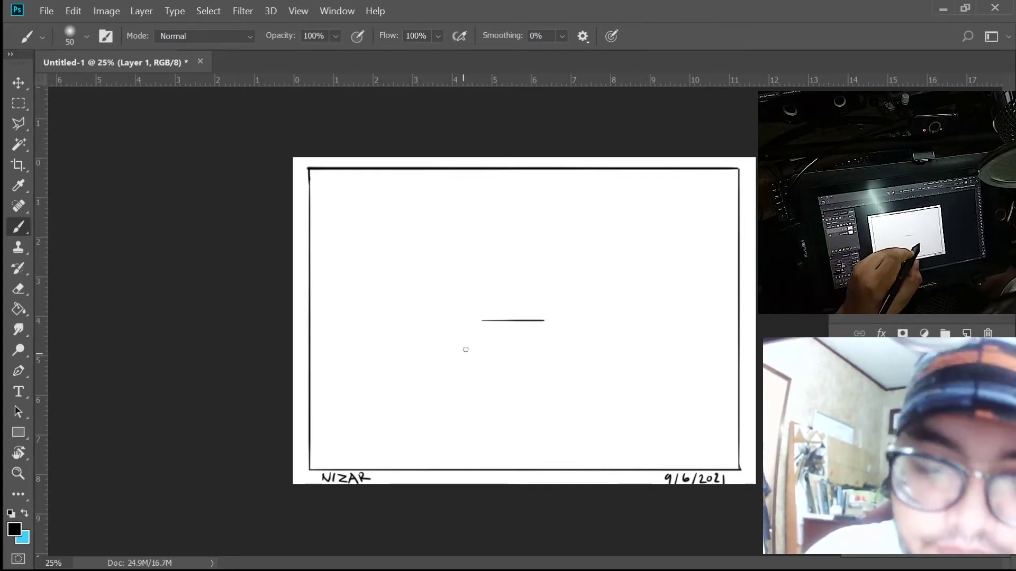
mouse_move(481, 320)
left_mouse_down()
mouse_move(451, 399)
mouse_move(493, 417)
mouse_move(564, 416)
left_mouse_up()
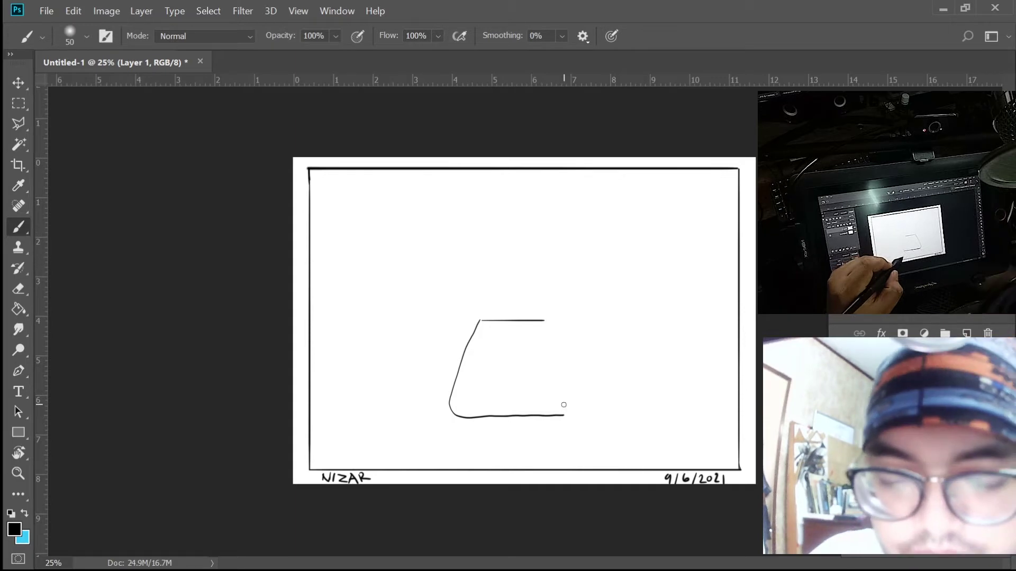
key("ctrl+z")
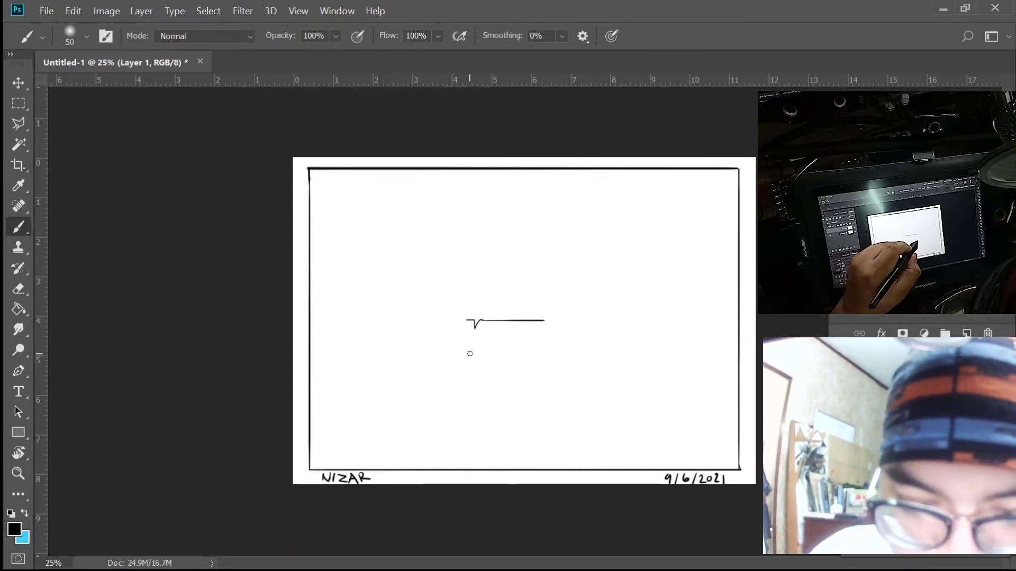
left_click_drag(476, 326, 468, 355)
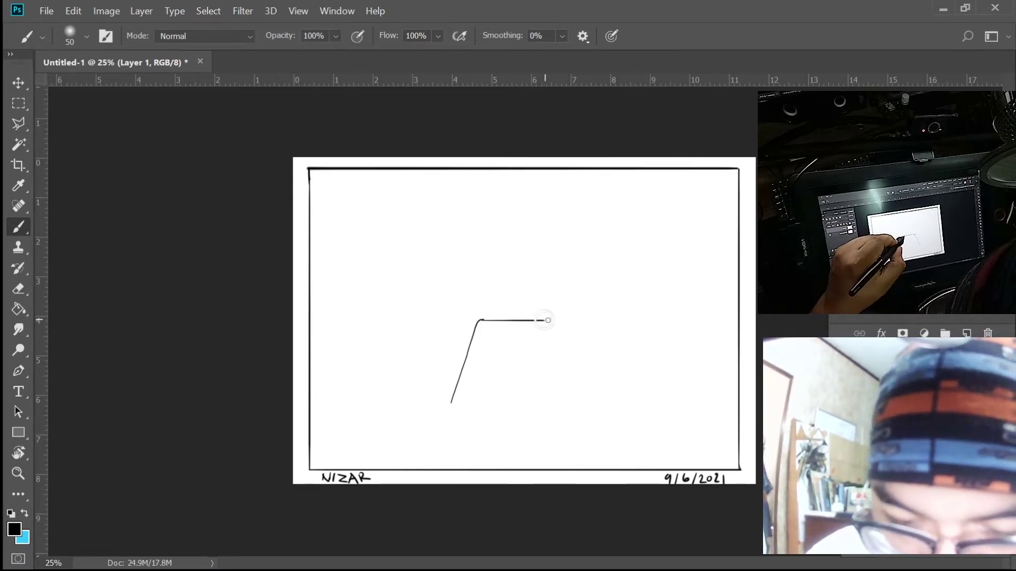
key("ctrl")
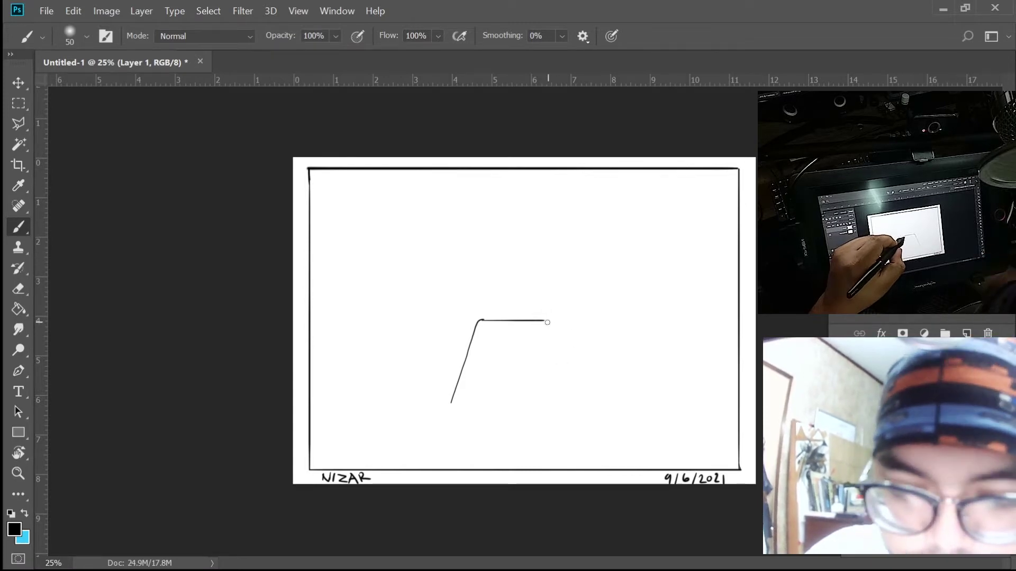
left_click_drag(565, 355, 581, 407)
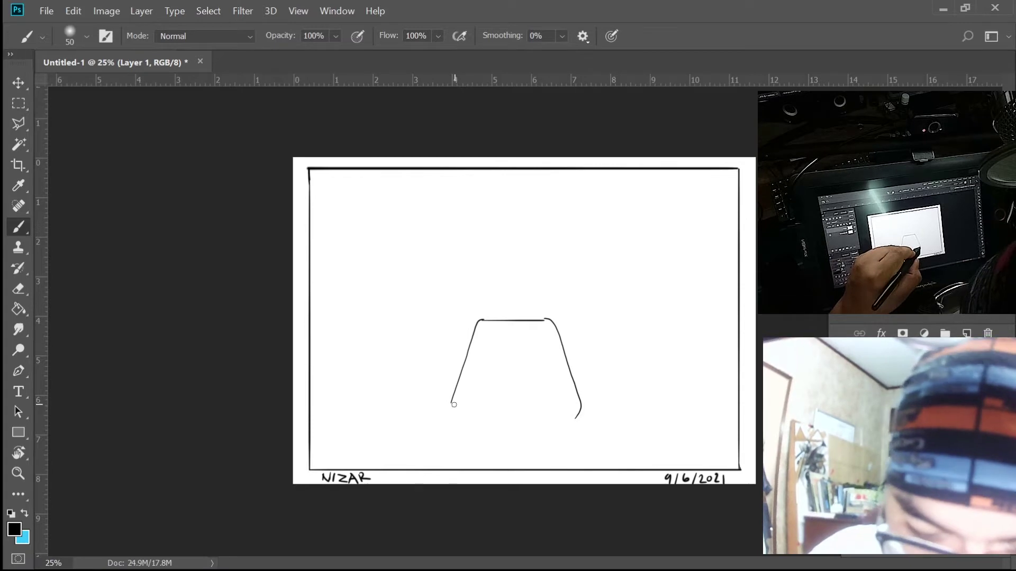
left_click_drag(451, 401, 456, 413)
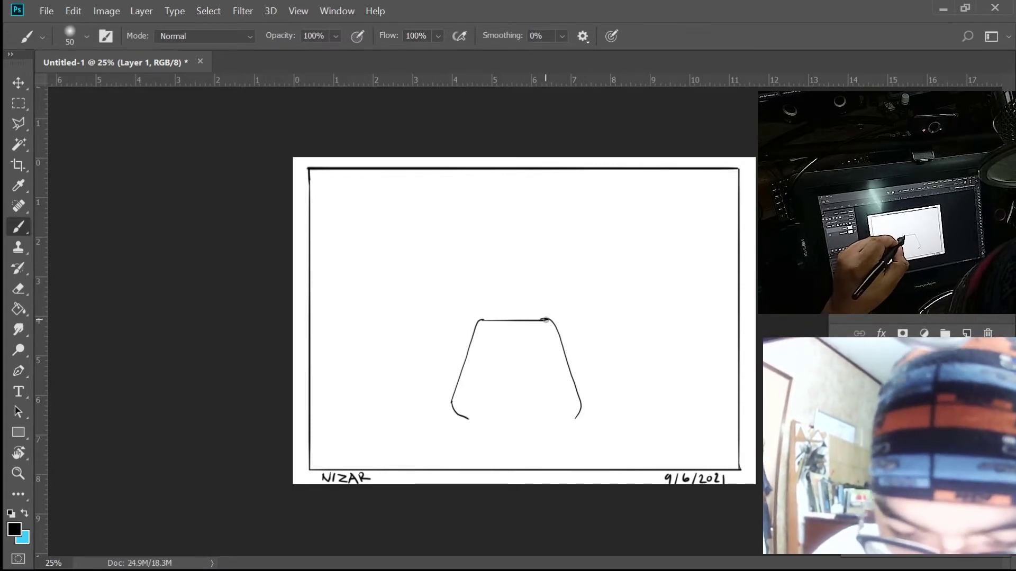
left_click_drag(580, 411, 573, 418)
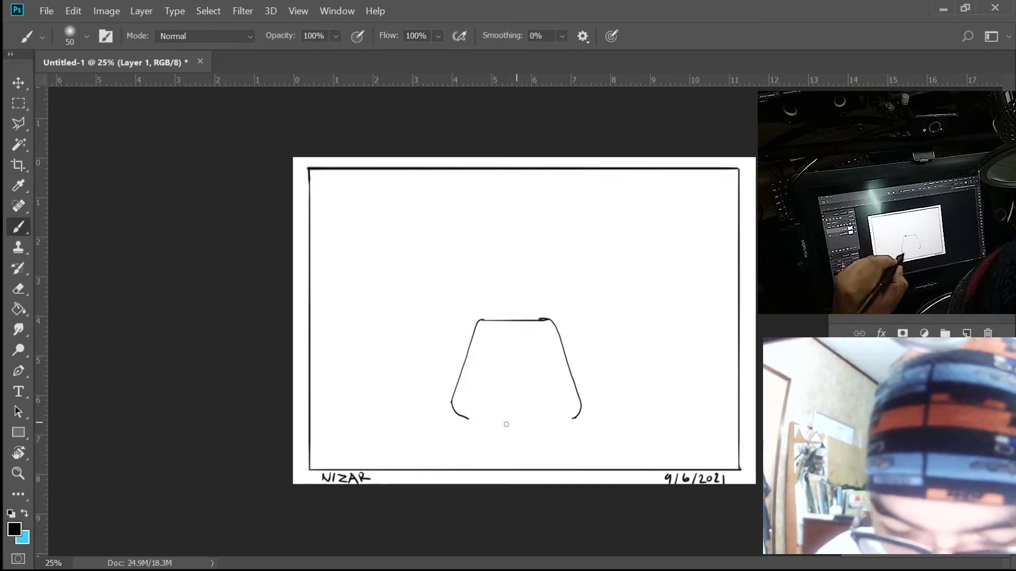
left_click_drag(453, 407, 470, 419)
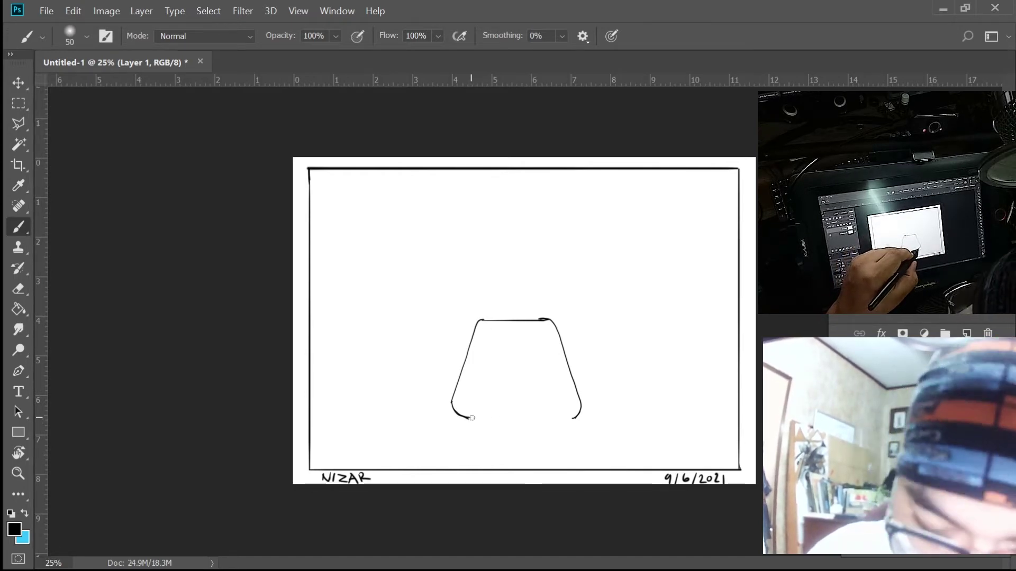
left_click_drag(468, 417, 577, 418)
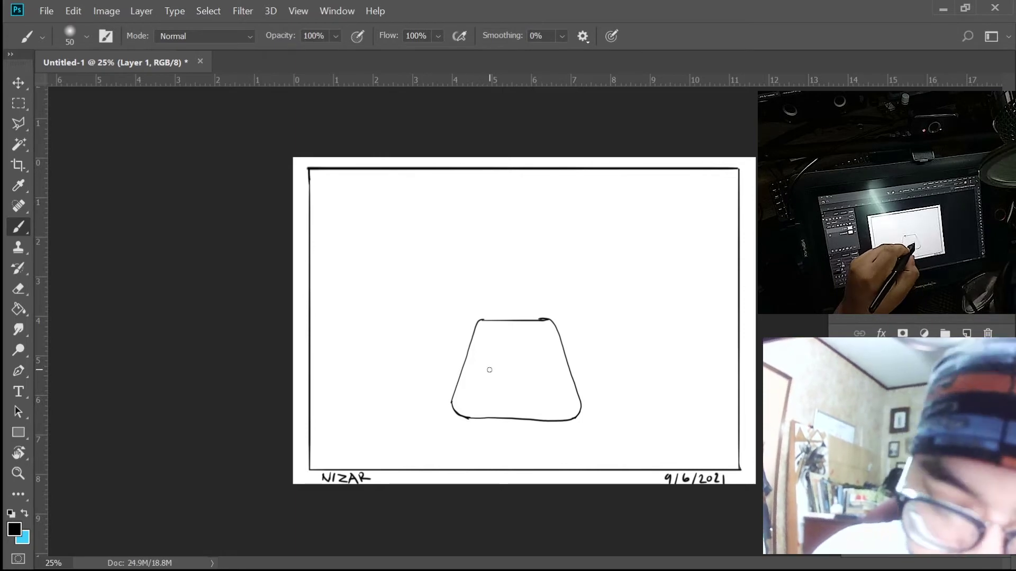
Draw a spare wheel as two concentric circles on the left half of the vehicle body.
left_click_drag(483, 367, 480, 387)
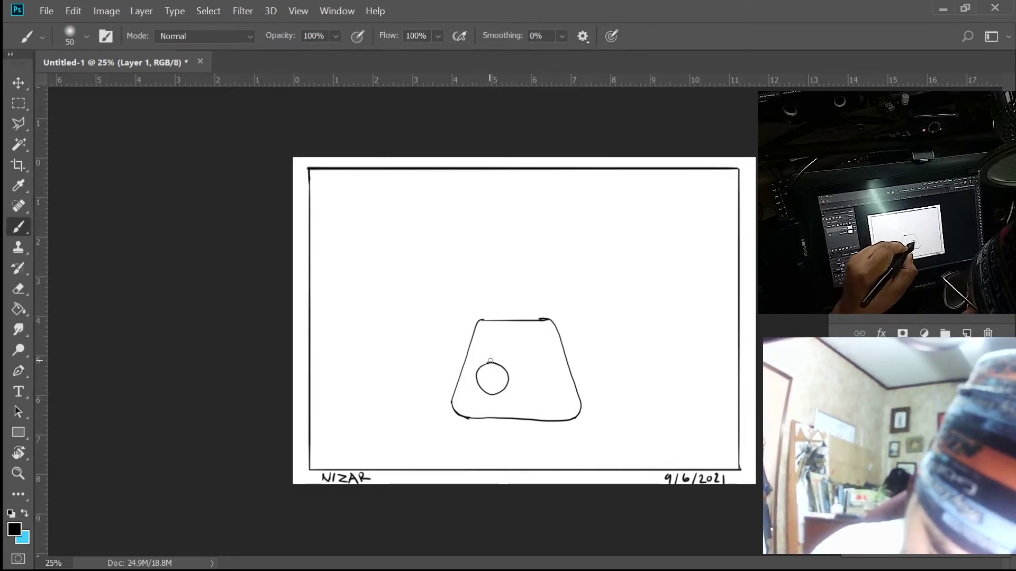
left_click_drag(492, 351, 477, 357)
mouse_move(481, 400)
left_mouse_down()
mouse_move(510, 404)
mouse_move(523, 364)
mouse_move(523, 381)
mouse_move(487, 383)
mouse_move(498, 377)
left_mouse_up()
key("ctrl+z")
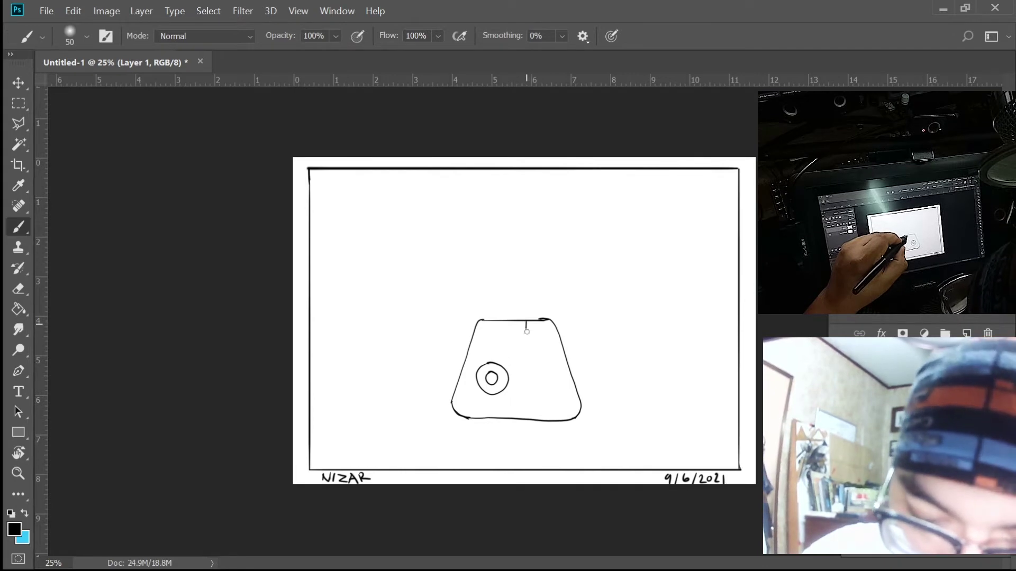
Draw a vertical ladder with rungs on the right half of the body, its rails extending above the roof.
left_click_drag(526, 332, 525, 374)
mouse_move(549, 319)
left_mouse_down()
mouse_move(550, 394)
mouse_move(532, 383)
left_mouse_up()
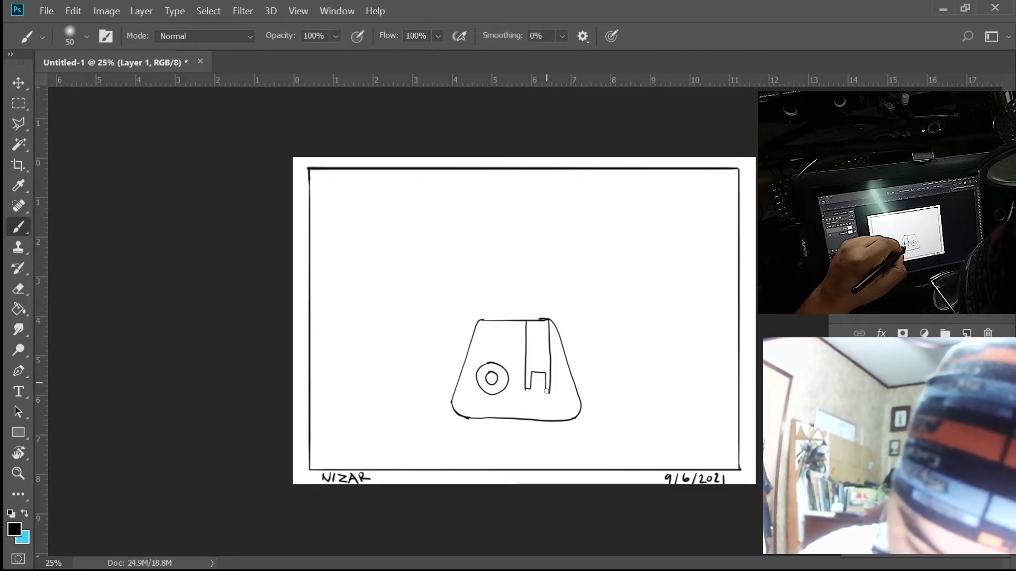
mouse_move(532, 362)
left_mouse_down()
mouse_move(545, 352)
mouse_move(545, 371)
mouse_move(531, 344)
mouse_move(543, 345)
mouse_move(546, 325)
mouse_move(546, 347)
left_mouse_up()
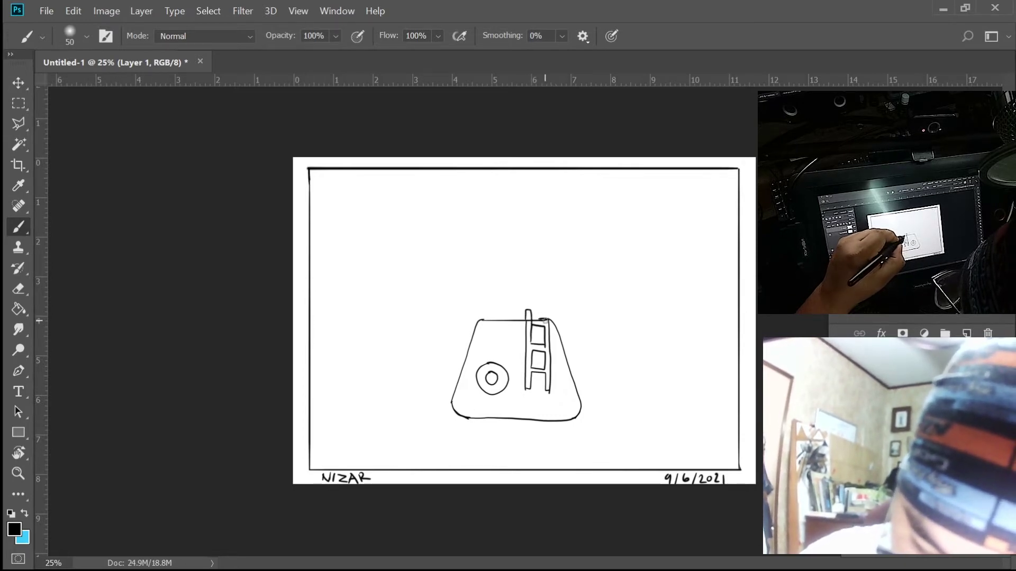
left_click_drag(546, 310, 546, 320)
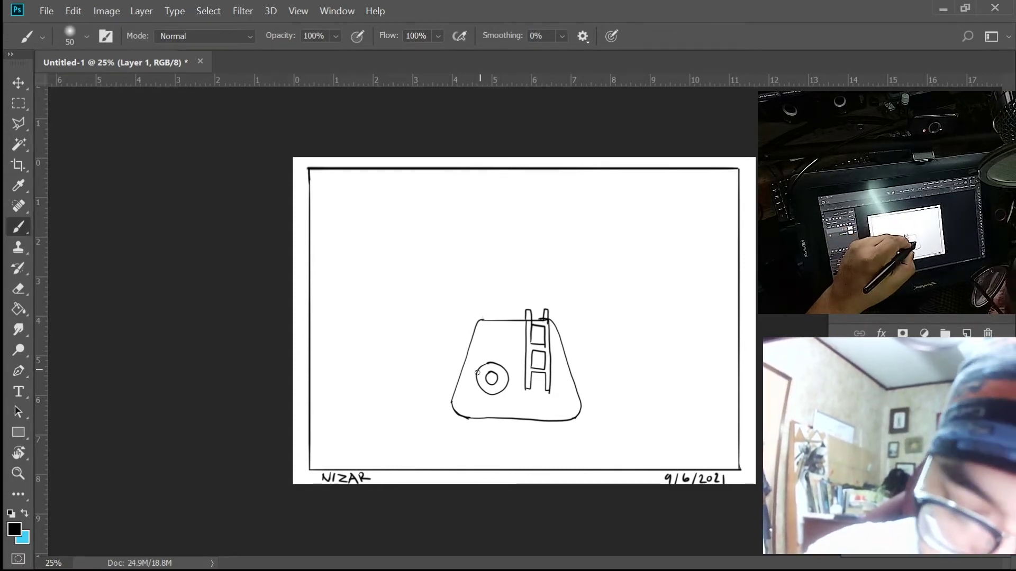
Draw the rear window outline around the spare wheel and ladder, and add a two-part tail light at the body's lower left.
mouse_move(471, 374)
left_mouse_down()
mouse_move(487, 329)
mouse_move(509, 332)
left_mouse_up()
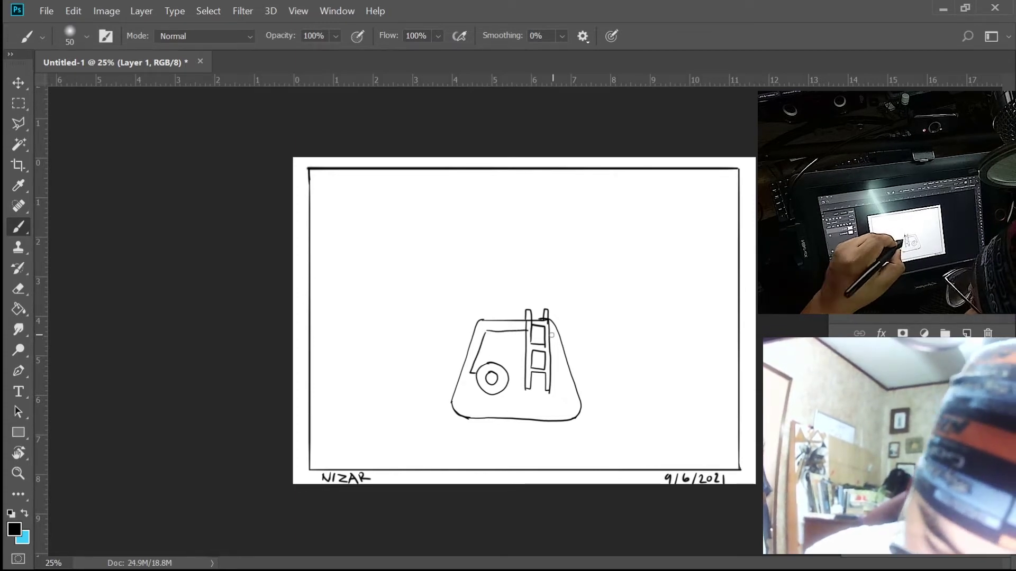
mouse_move(550, 333)
left_mouse_down()
mouse_move(564, 376)
mouse_move(519, 375)
left_mouse_up()
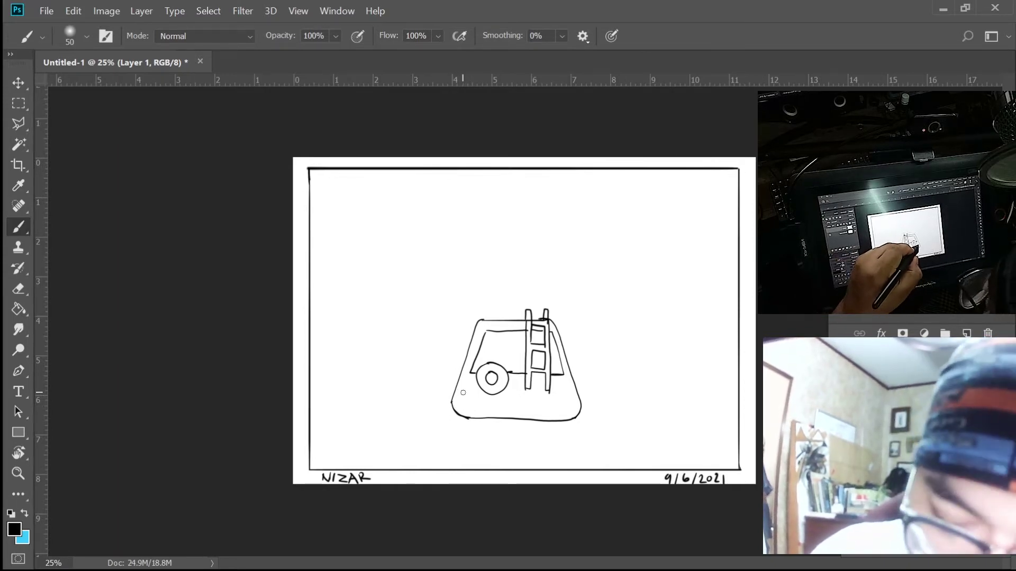
mouse_move(461, 388)
left_mouse_down()
mouse_move(459, 410)
mouse_move(468, 386)
mouse_move(471, 414)
mouse_move(459, 412)
left_mouse_up()
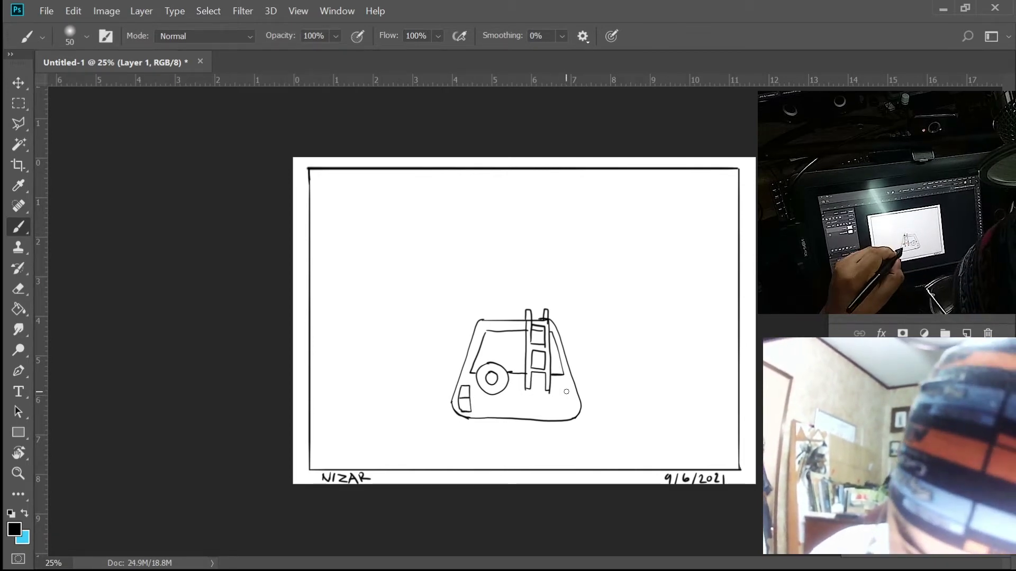
Complete the vehicle's lower rear with a two-part right tail light, a central number plate and two tyres under the body.
mouse_move(565, 391)
left_mouse_down()
mouse_move(565, 411)
mouse_move(578, 408)
mouse_move(570, 413)
left_mouse_up()
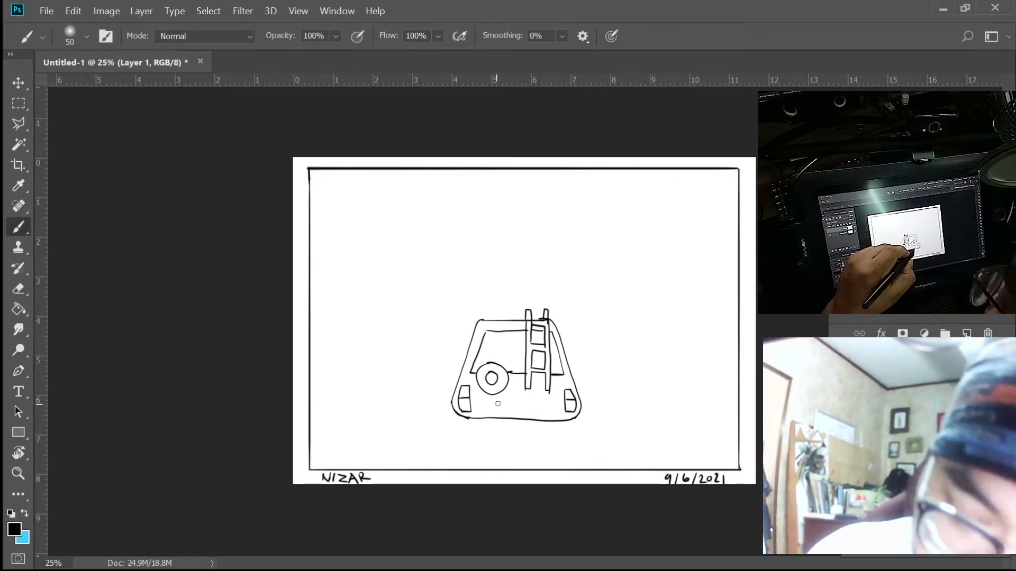
mouse_move(499, 407)
left_mouse_down()
mouse_move(514, 397)
mouse_move(530, 409)
left_mouse_up()
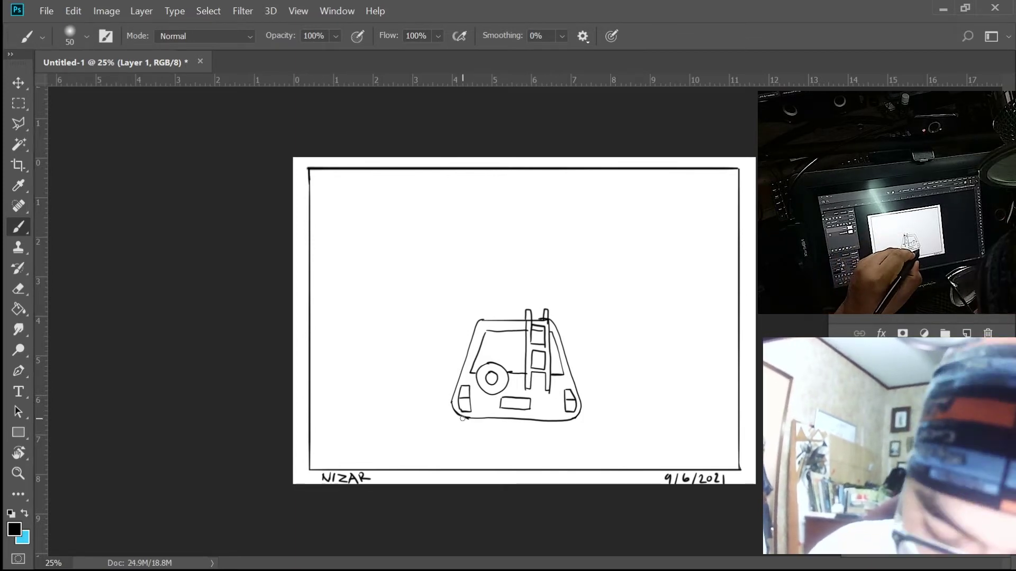
mouse_move(463, 417)
left_mouse_down()
mouse_move(464, 433)
mouse_move(481, 434)
left_mouse_up()
mouse_move(559, 421)
left_mouse_down()
mouse_move(560, 436)
mouse_move(577, 435)
mouse_move(580, 419)
left_mouse_up()
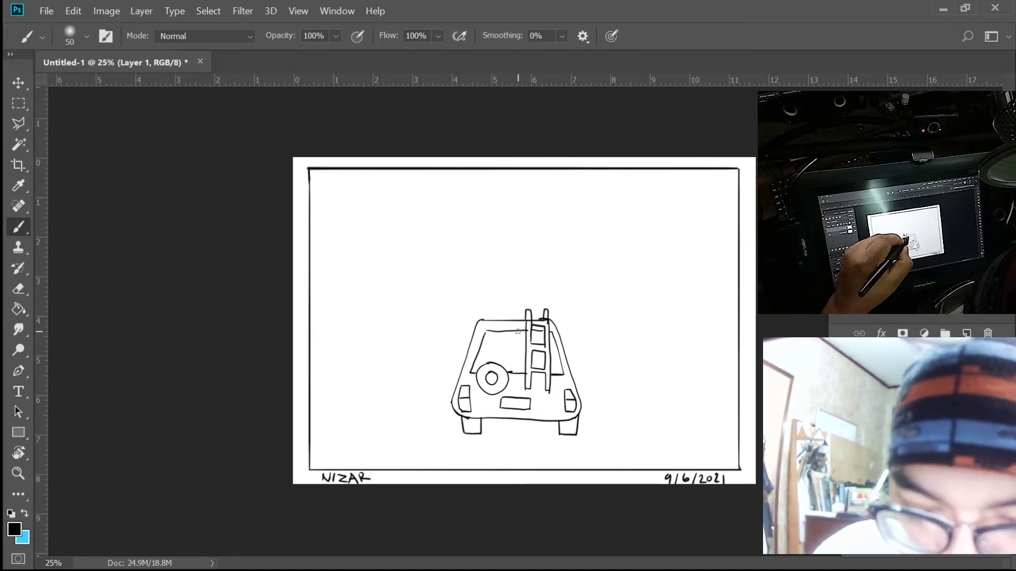
Split the rear doors with a vertical centre line and outline the glass panes inside the rear window around the ladder.
left_click_drag(518, 346, 518, 387)
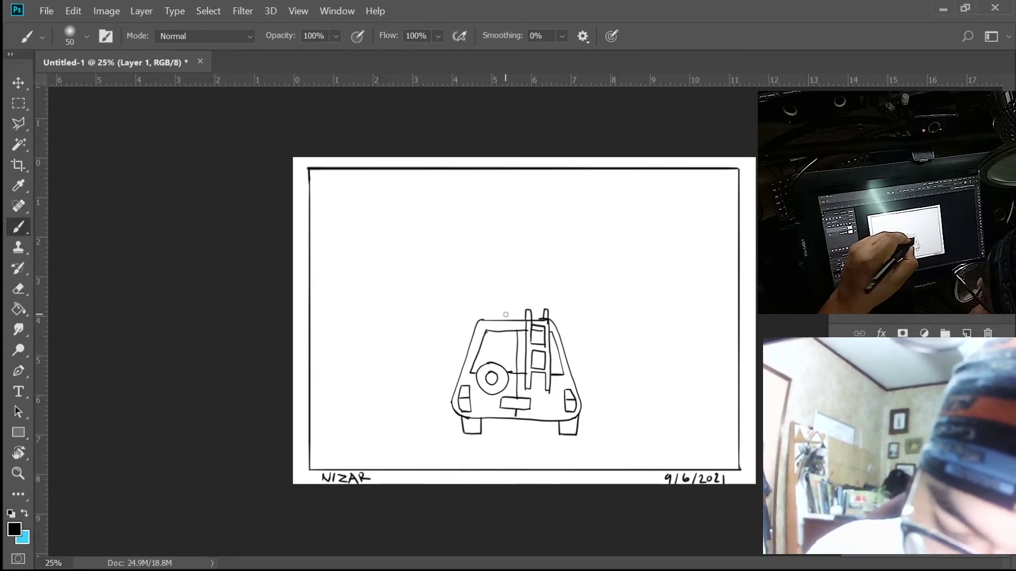
left_click_drag(514, 334, 512, 371)
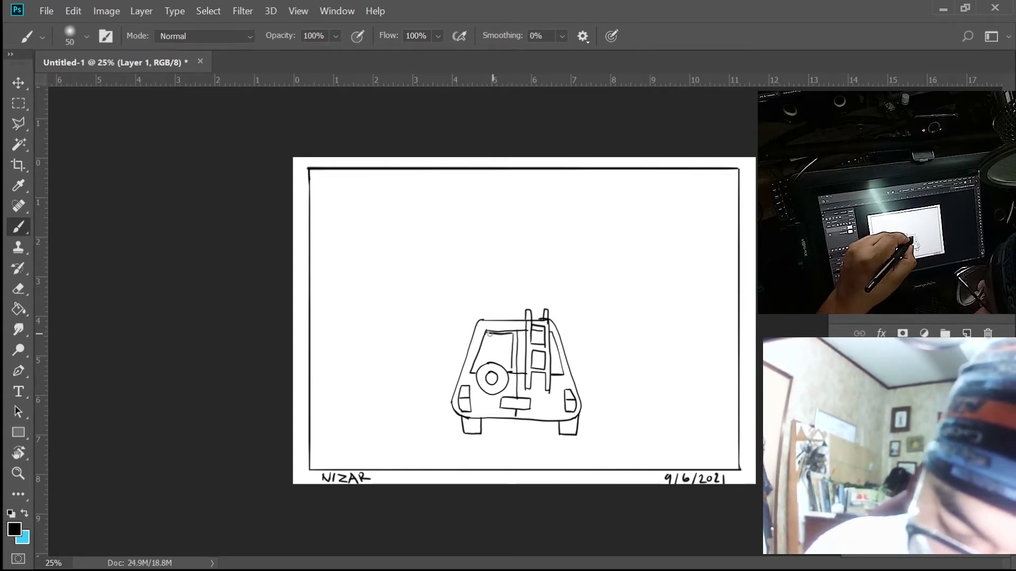
left_click_drag(484, 349, 475, 369)
left_click_drag(524, 334, 521, 375)
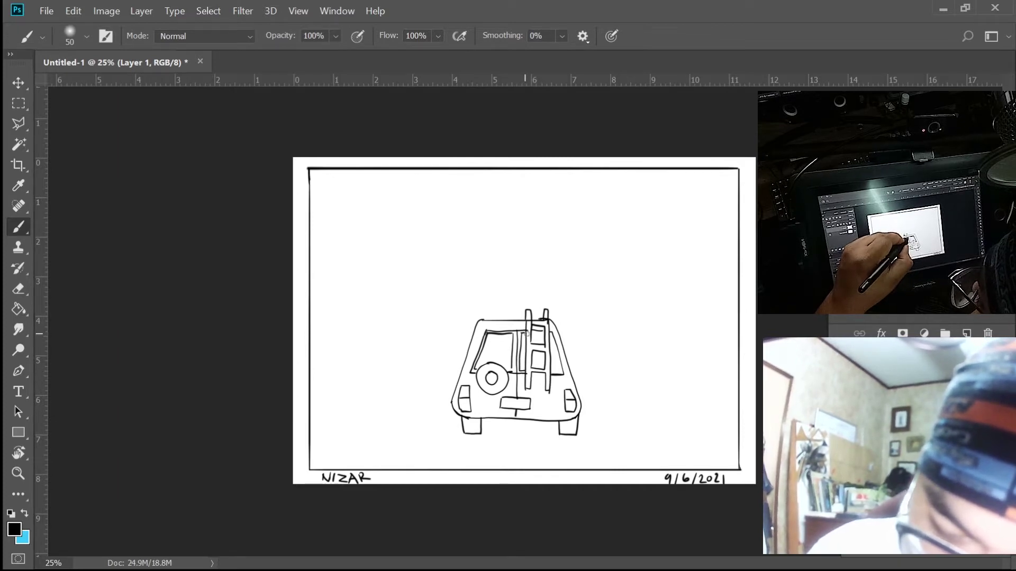
left_click_drag(551, 337, 560, 369)
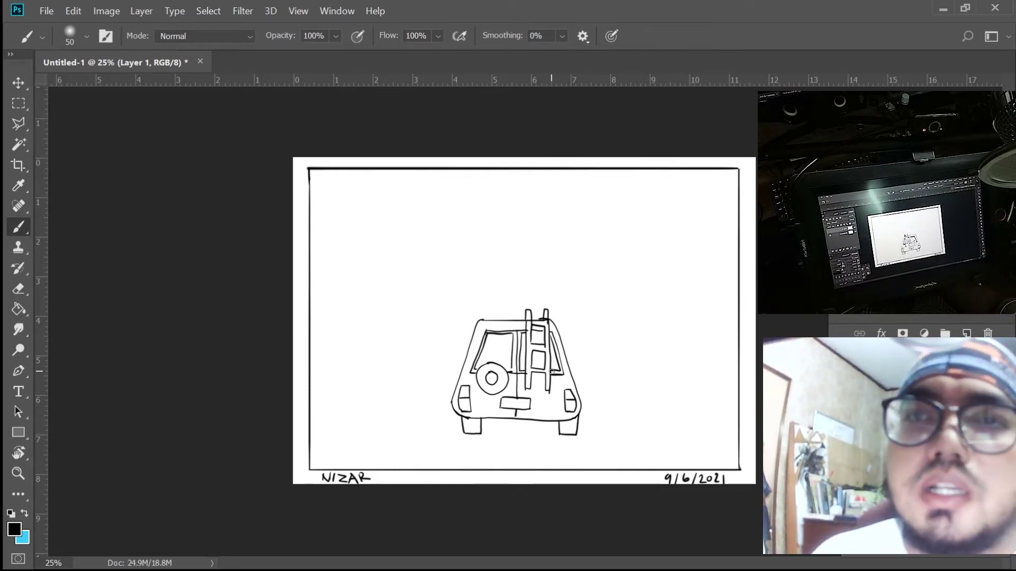
Draw luggage stacked on the roof: a rolled bag, a buckled backpack, a bowl-shaped item and a shovel.
mouse_move(483, 318)
left_mouse_down()
mouse_move(476, 312)
mouse_move(489, 299)
mouse_move(512, 309)
mouse_move(492, 320)
mouse_move(512, 313)
left_mouse_up()
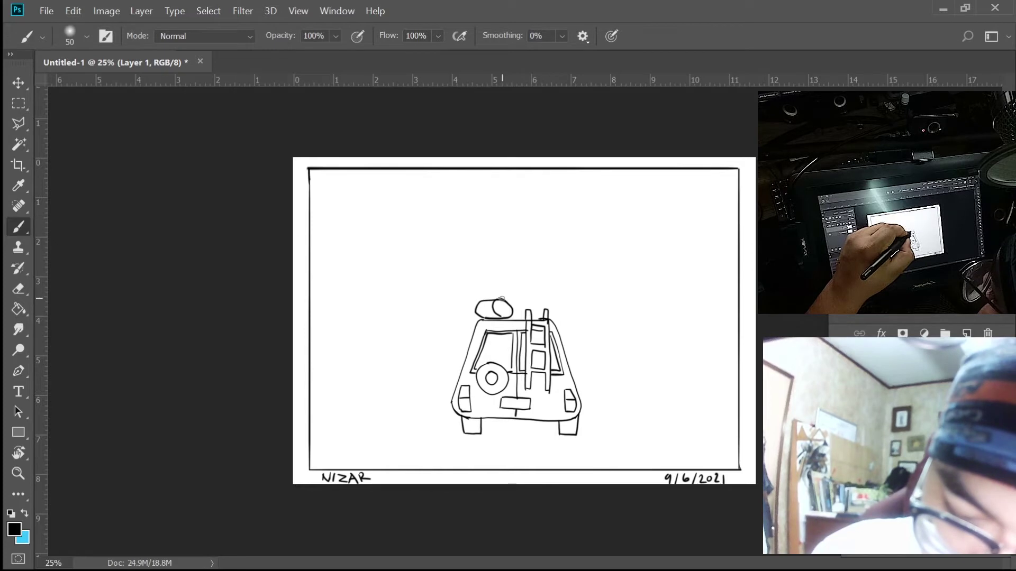
mouse_move(514, 301)
left_mouse_down()
mouse_move(513, 310)
mouse_move(545, 309)
mouse_move(525, 308)
mouse_move(532, 298)
left_mouse_up()
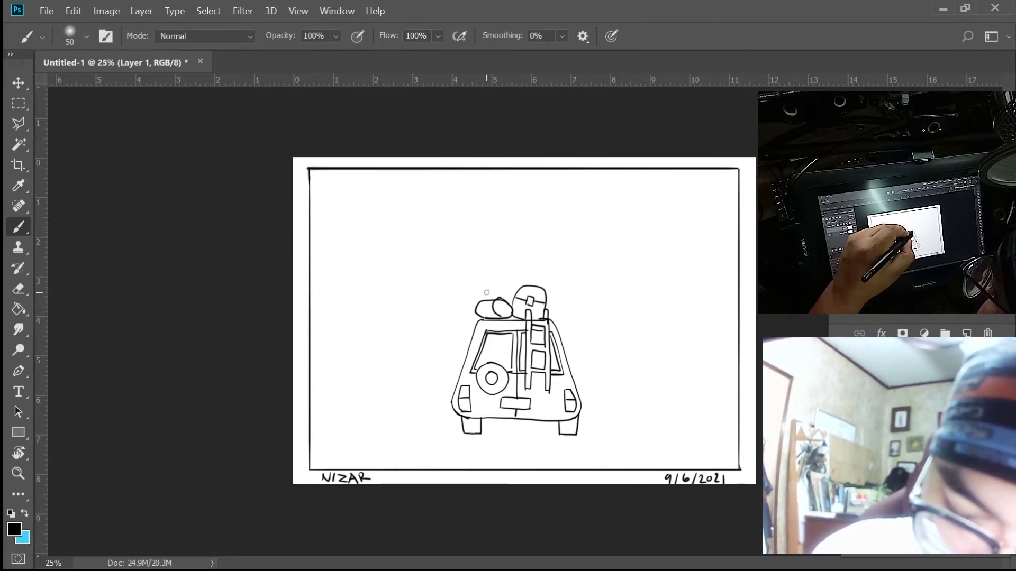
mouse_move(482, 285)
left_mouse_down()
mouse_move(491, 295)
mouse_move(502, 278)
left_mouse_up()
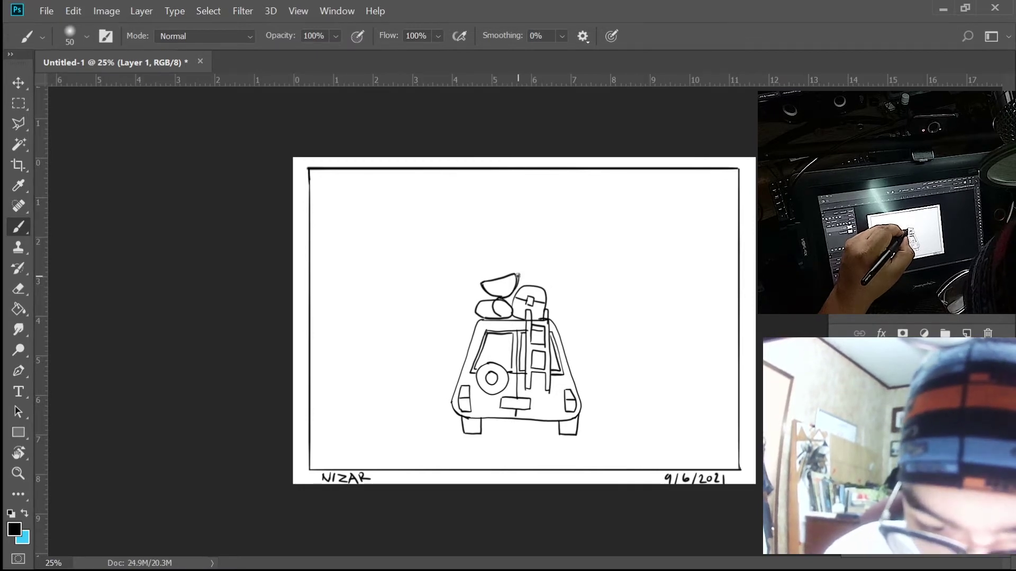
left_click_drag(514, 275, 510, 295)
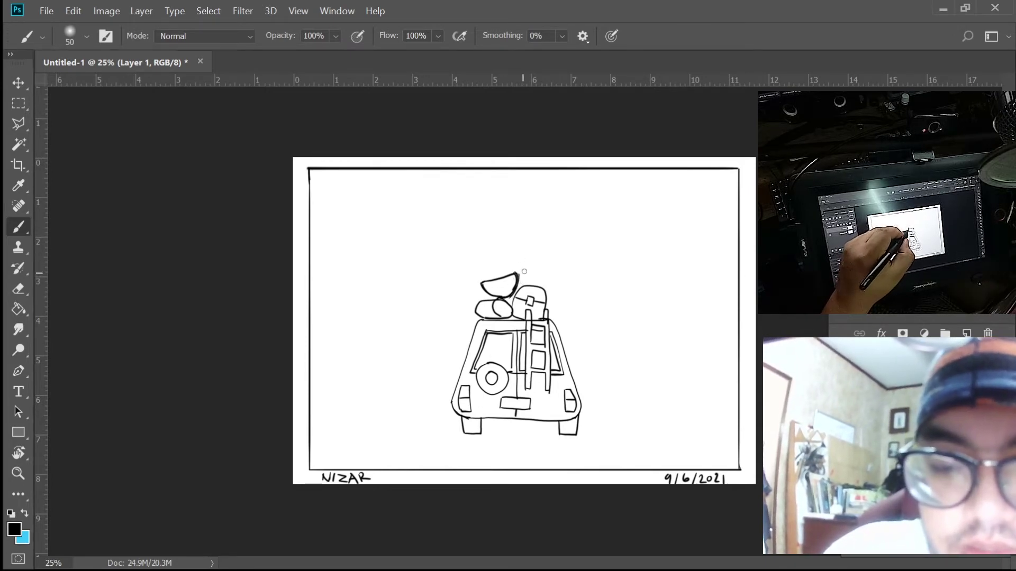
mouse_move(519, 286)
left_mouse_down()
mouse_move(524, 266)
mouse_move(536, 270)
left_mouse_up()
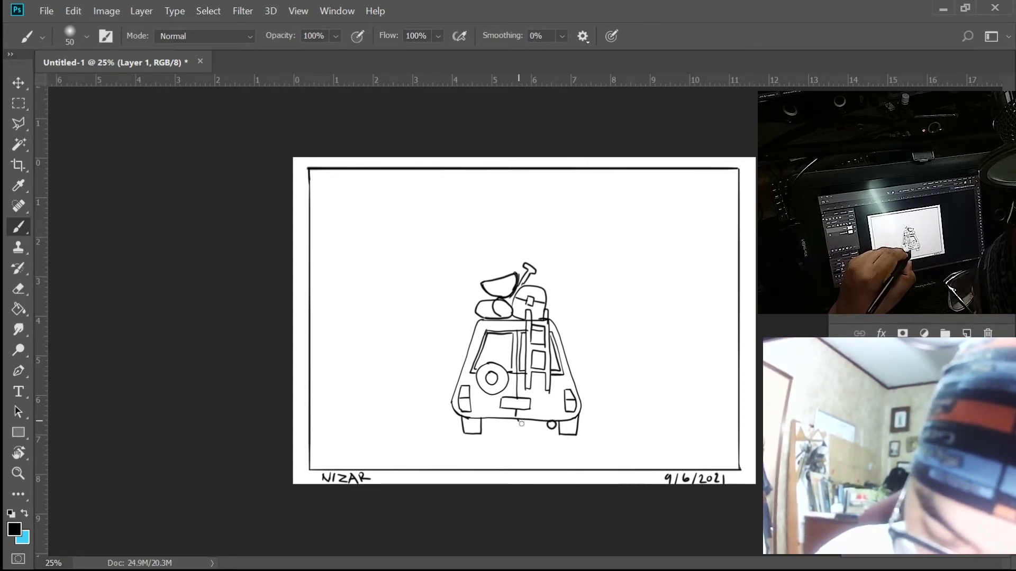
Draw an exhaust pipe beneath the body and add the vehicle's receding right side with a curved outline from roof to bumper.
left_click_drag(521, 423, 538, 426)
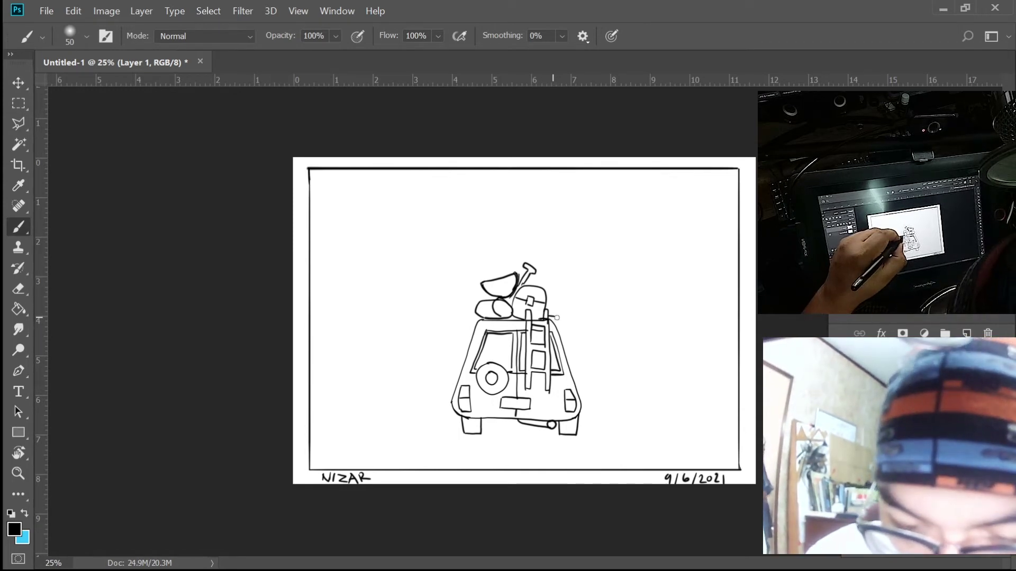
left_click_drag(565, 318, 584, 349)
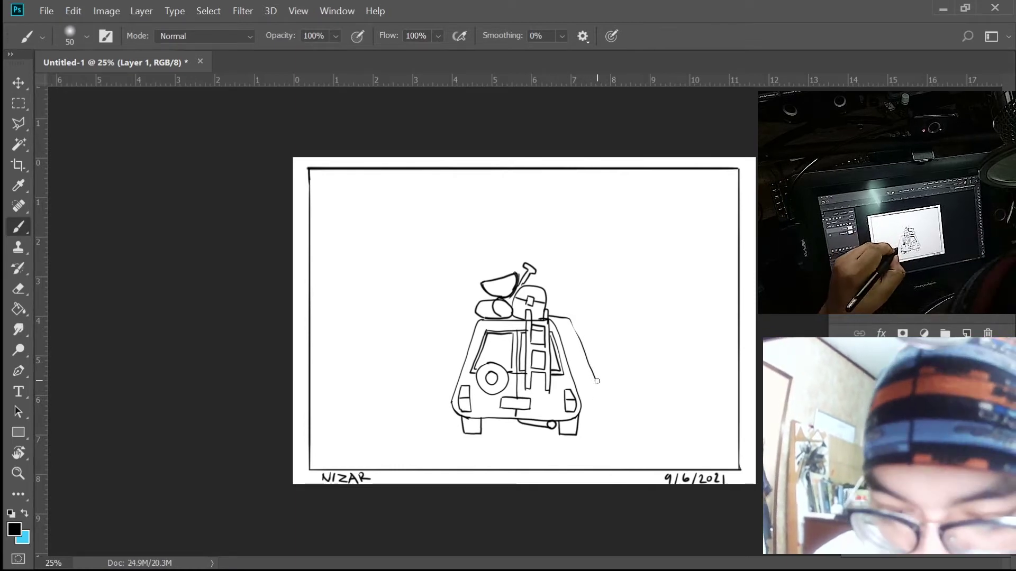
mouse_move(601, 396)
left_mouse_down()
mouse_move(598, 412)
mouse_move(577, 421)
left_mouse_up()
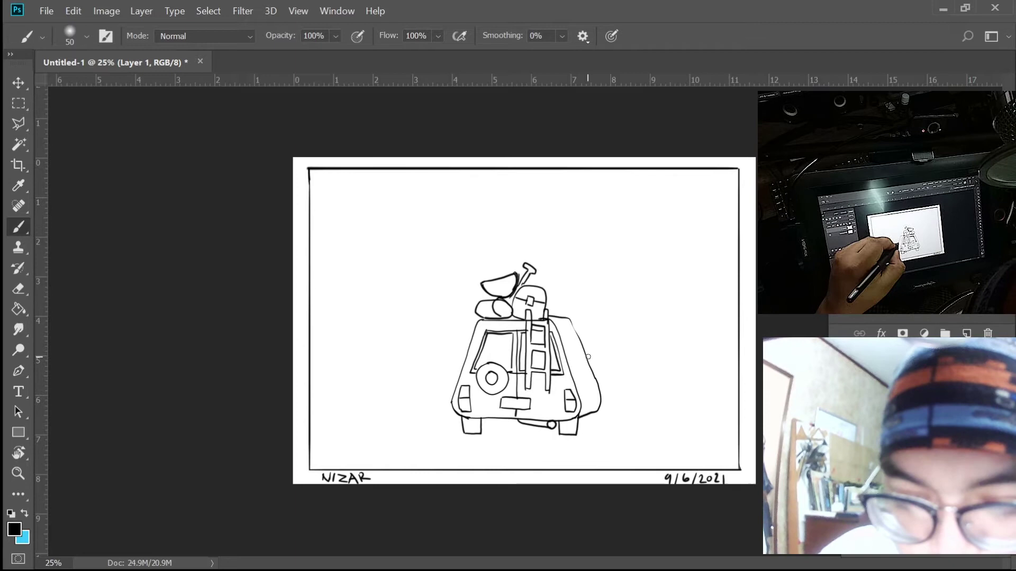
Add a side mirror on each side of the vehicle and detail the right flank with an inner contour and side window.
mouse_move(590, 344)
left_mouse_down()
mouse_move(592, 368)
mouse_move(587, 352)
left_mouse_up()
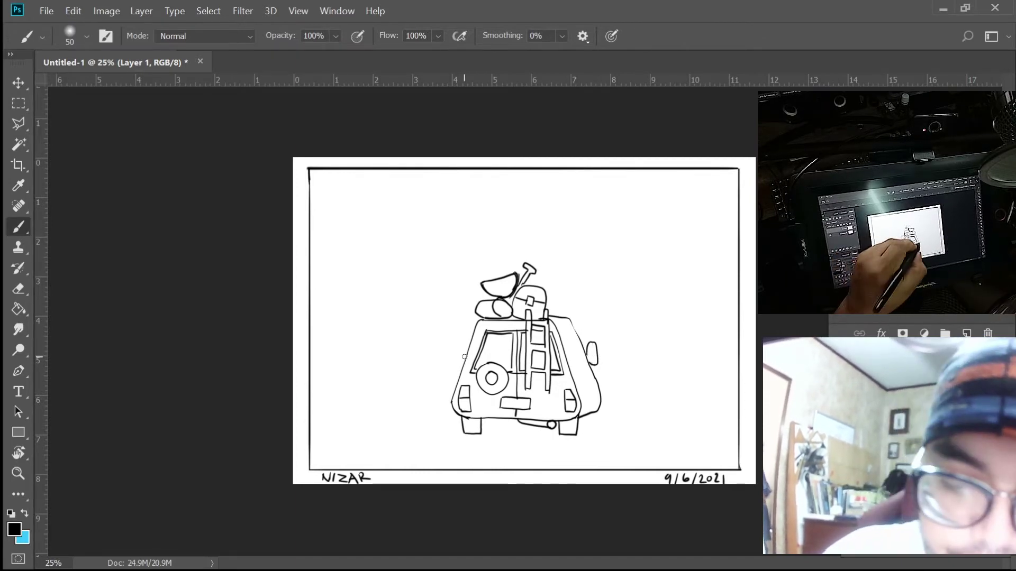
left_click_drag(464, 349, 466, 370)
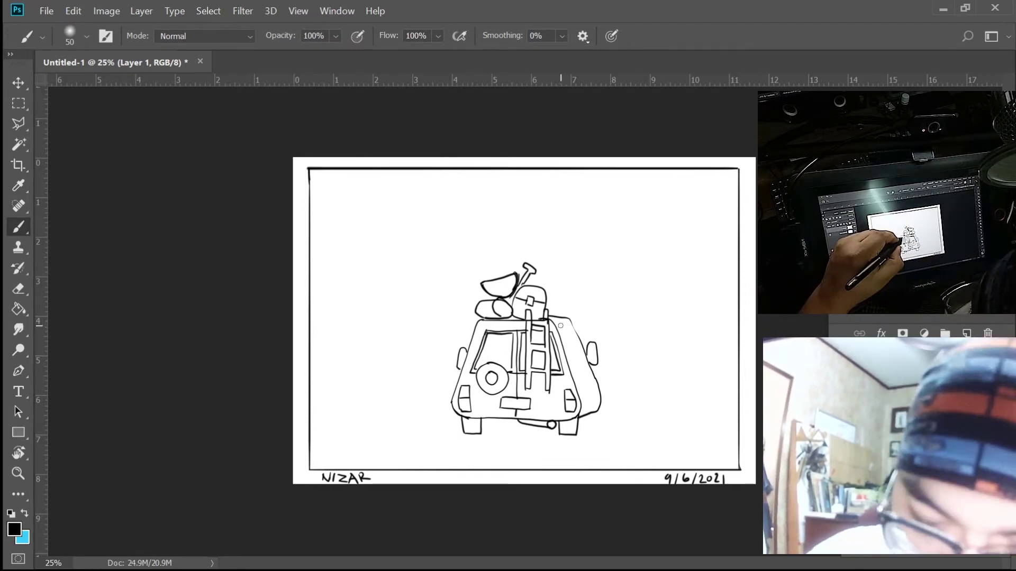
mouse_move(587, 365)
left_mouse_down()
mouse_move(583, 412)
mouse_move(565, 343)
left_mouse_up()
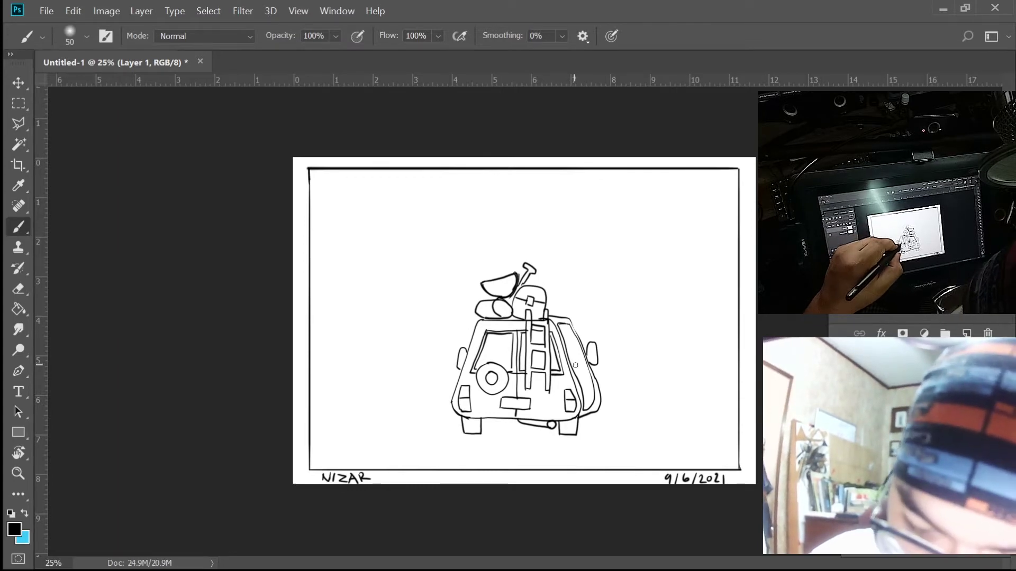
left_click_drag(565, 329, 580, 368)
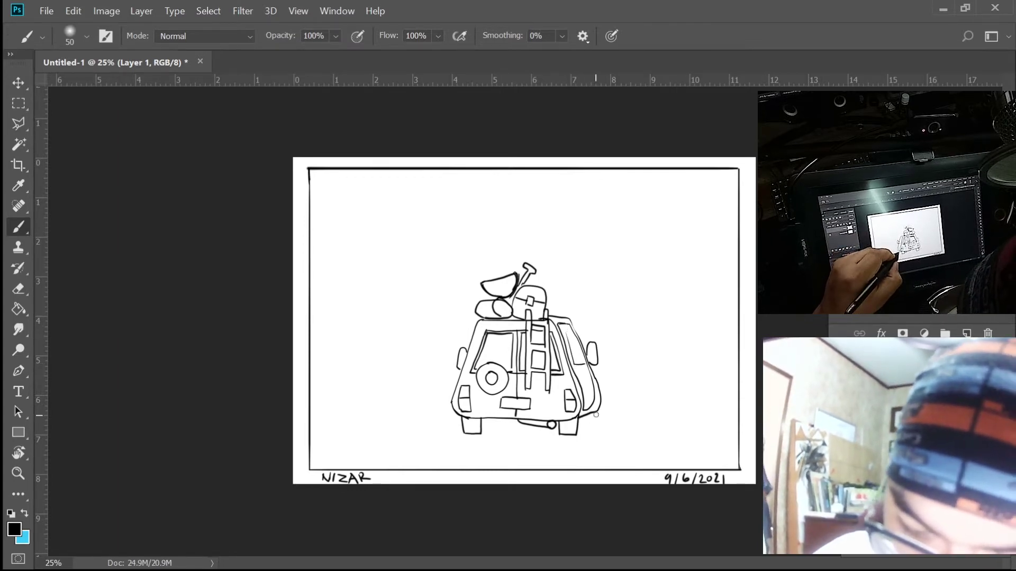
Draw the two front tyres behind the rear ones and add a small rolled bag beside the backpack on the roof.
mouse_move(580, 418)
left_mouse_down()
mouse_move(585, 430)
mouse_move(594, 422)
left_mouse_up()
mouse_move(492, 418)
left_mouse_down()
mouse_move(494, 430)
mouse_move(511, 431)
left_mouse_up()
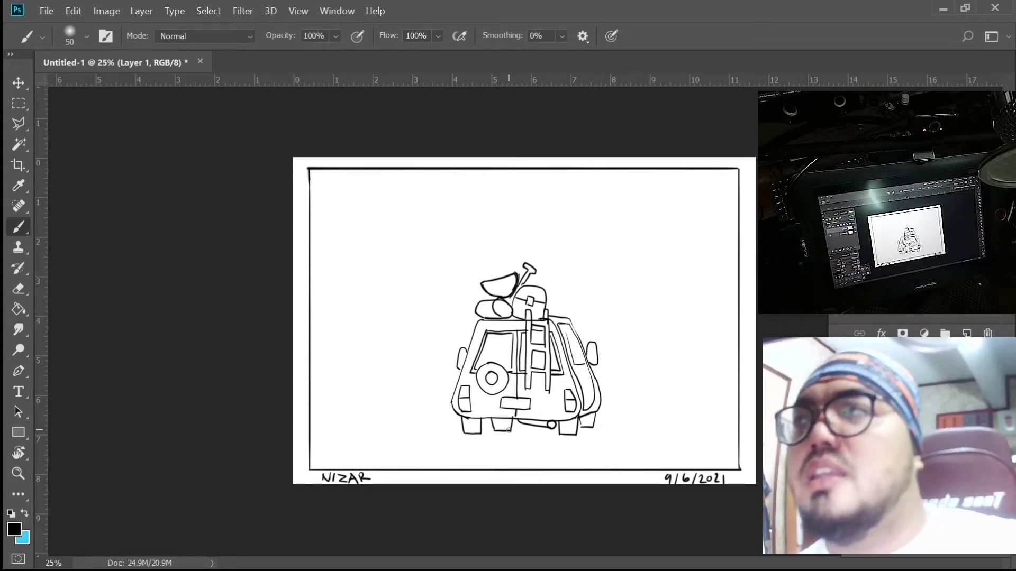
mouse_move(548, 301)
left_mouse_down()
mouse_move(565, 303)
mouse_move(555, 316)
left_mouse_up()
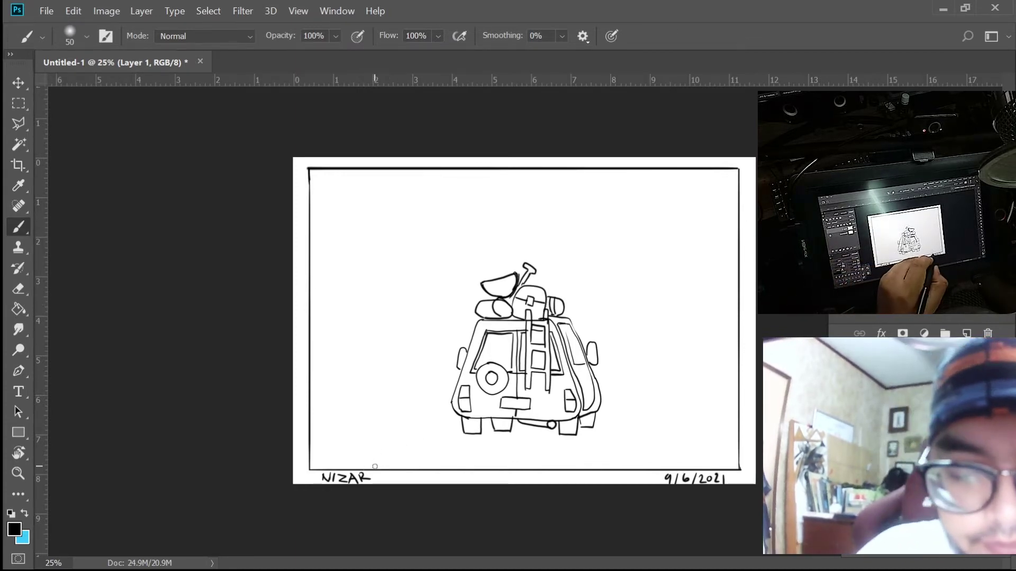
mouse_move(361, 427)
left_mouse_down()
mouse_move(357, 459)
mouse_move(372, 451)
left_mouse_up()
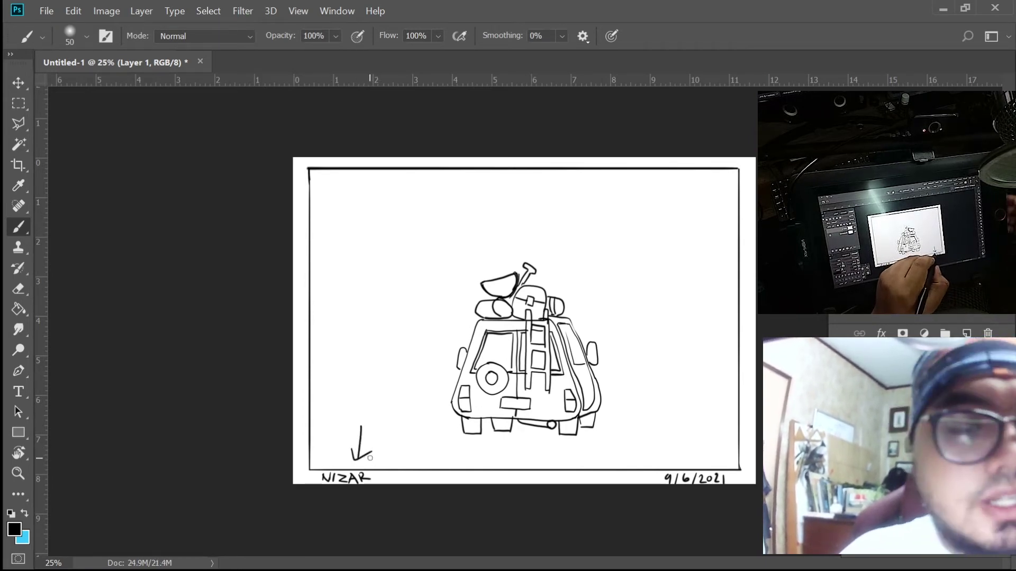
key("ctrl+alt+z")
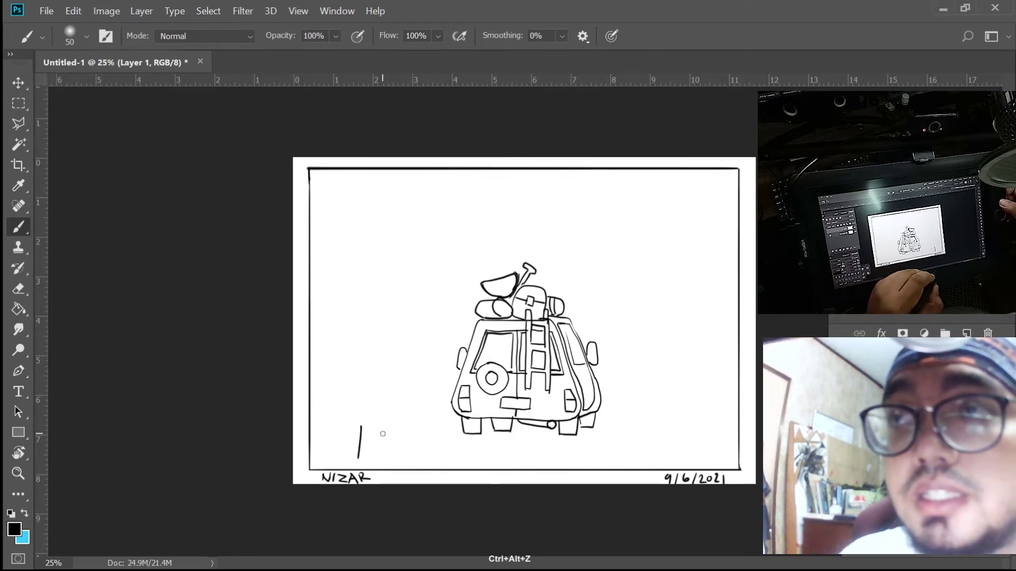
key("ctrl+alt+z")
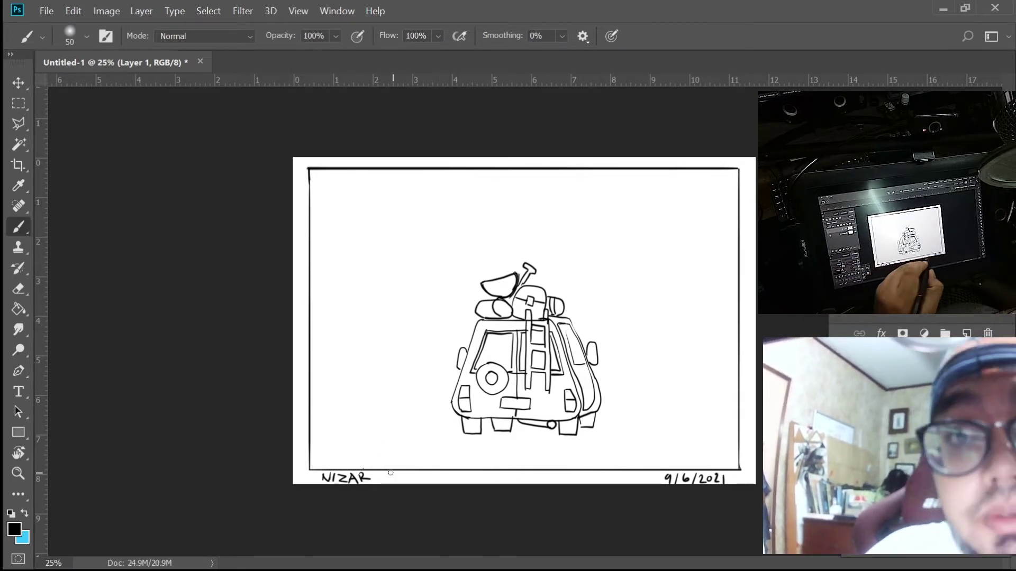
Draw the road's left inner edge as a curve from the frame's bottom line up to the vehicle's left rear tyre.
left_click_drag(369, 469, 458, 425)
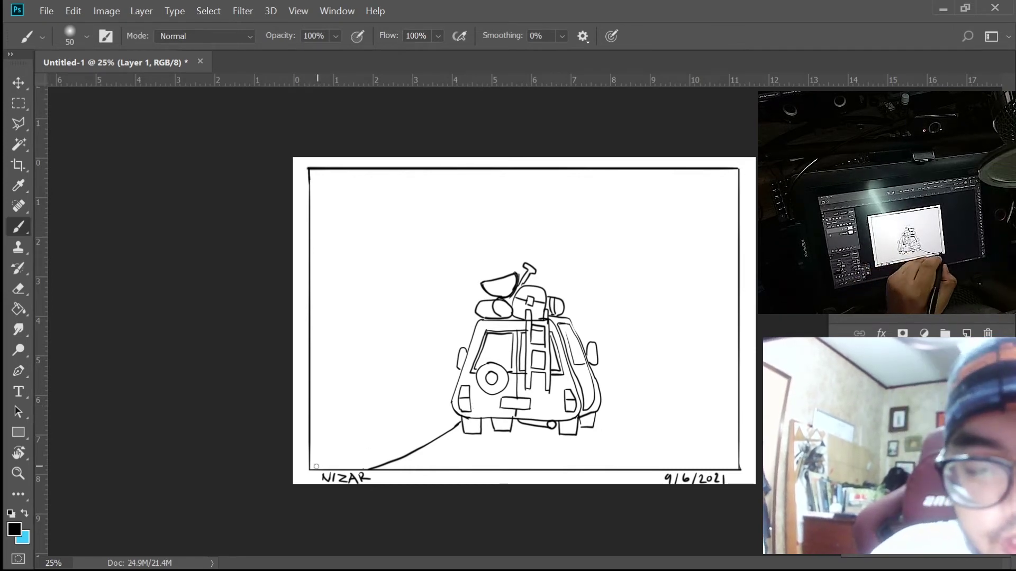
left_click_drag(327, 445, 322, 457)
left_click_drag(318, 453, 326, 461)
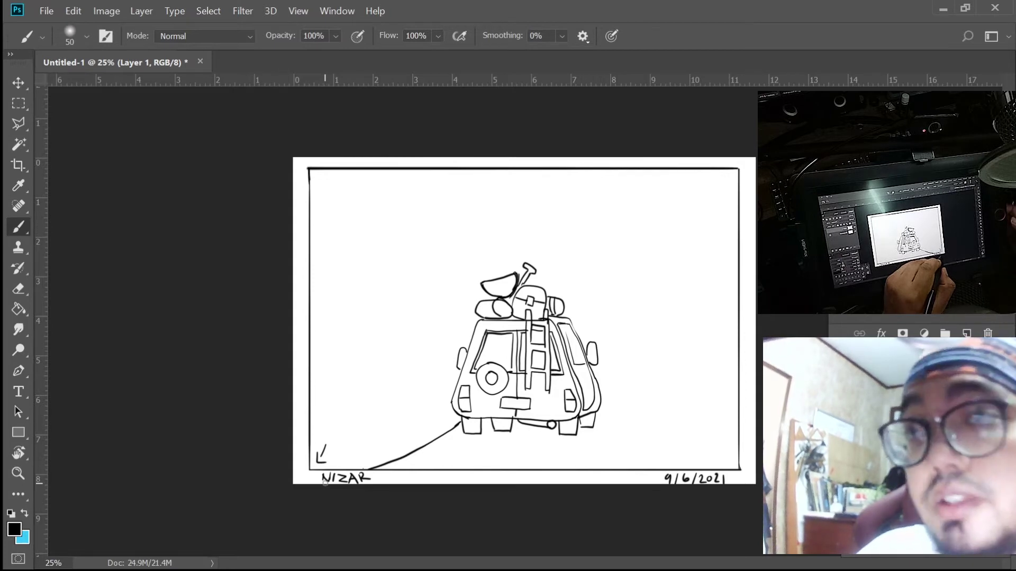
key("ctrl+alt+z")
key("ctrl+alt+z")
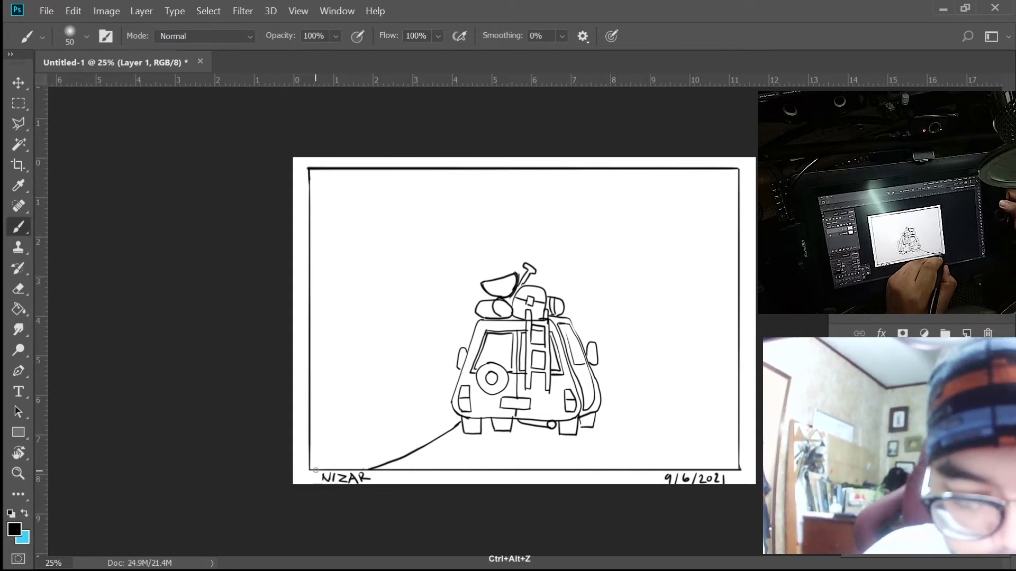
left_click_drag(310, 468, 450, 409)
key("ctrl+alt+z")
key("ctrl+alt+z")
Draw the road's left outer edge from the frame's lower-left corner up to the vehicle's left tail light.
left_click_drag(310, 468, 450, 410)
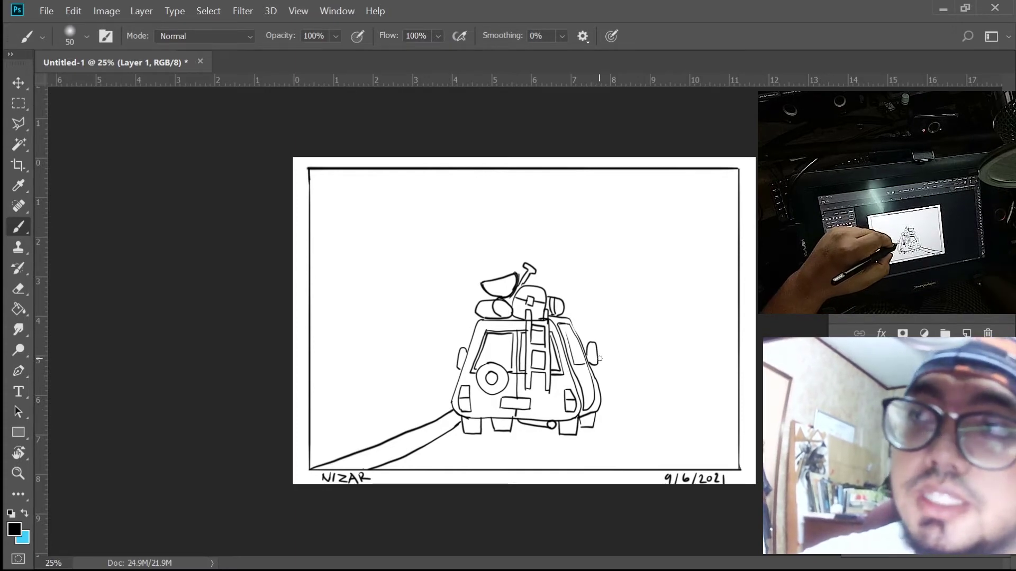
mouse_move(617, 336)
left_mouse_down()
mouse_move(601, 354)
mouse_move(614, 354)
left_mouse_up()
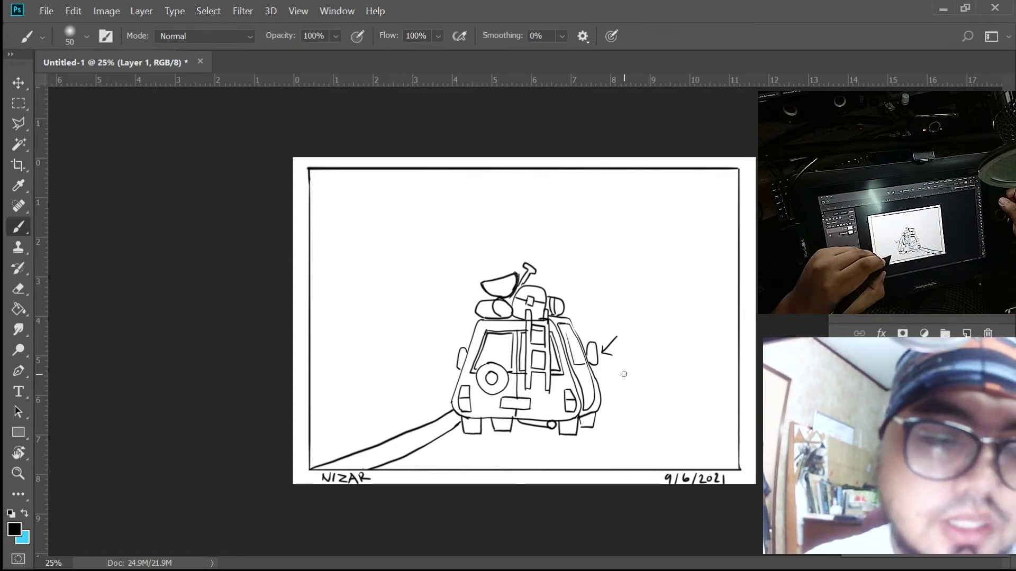
key("ctrl+alt+z")
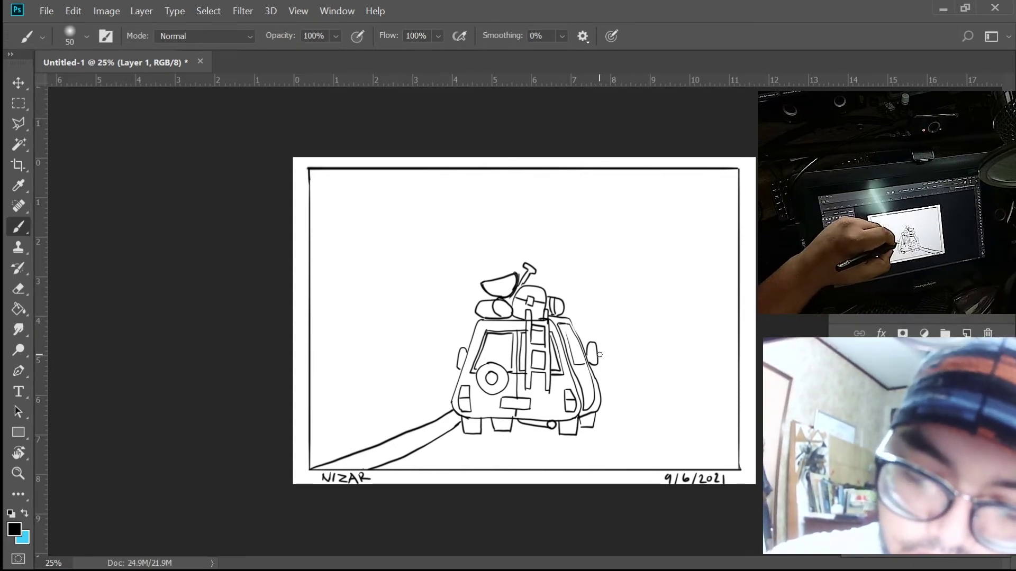
mouse_move(725, 429)
left_mouse_down()
mouse_move(728, 456)
mouse_move(736, 443)
left_mouse_up()
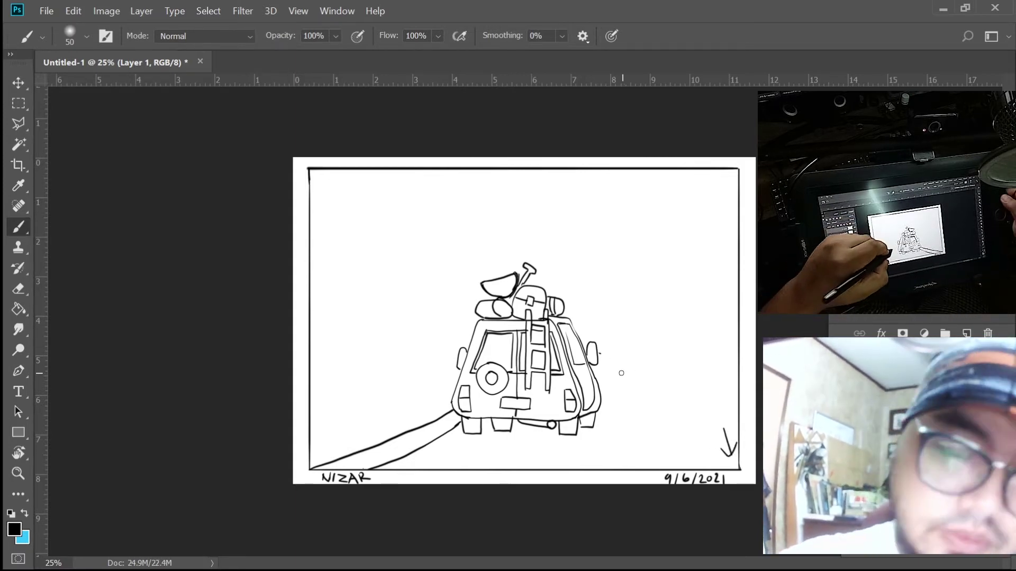
key("ctrl+alt+z")
key("ctrl+alt+z")
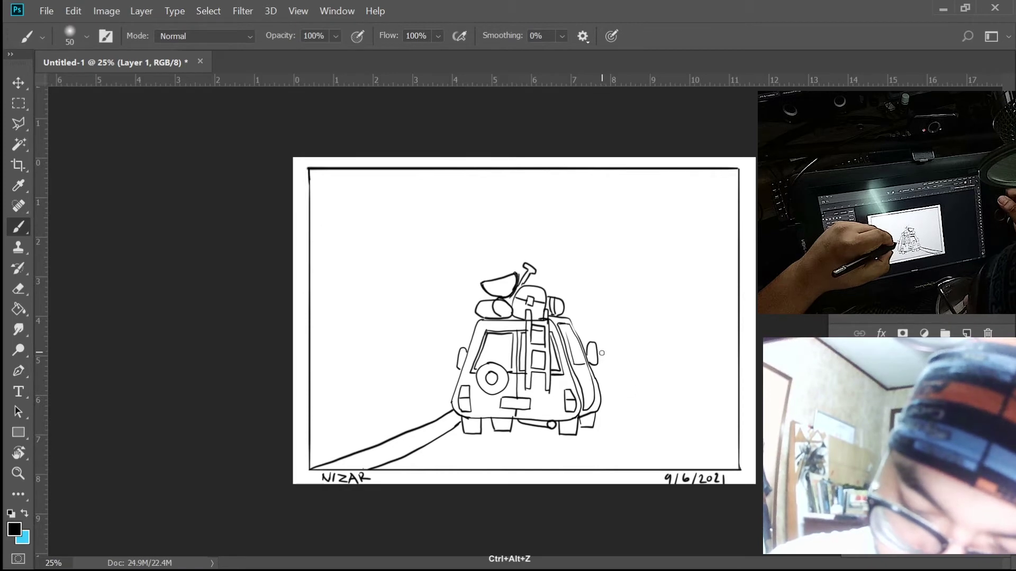
Draw the right roadside as two curves from the right mirror, one to the frame's lower-right corner and one slightly above it.
mouse_move(620, 358)
left_mouse_down()
mouse_move(645, 368)
mouse_move(725, 448)
left_mouse_up()
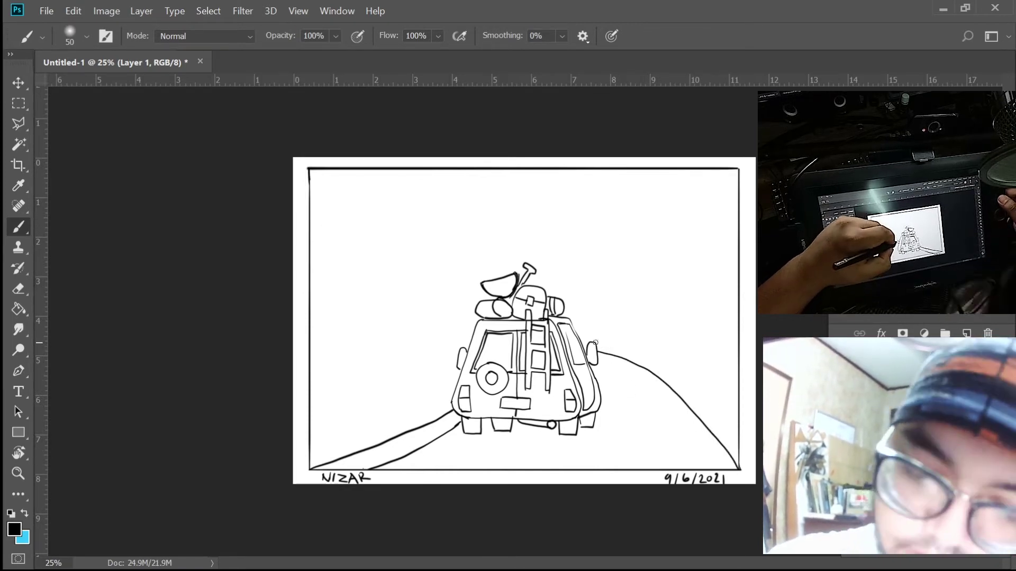
mouse_move(595, 341)
left_mouse_down()
mouse_move(674, 381)
mouse_move(739, 452)
left_mouse_up()
key("ctrl+alt+z")
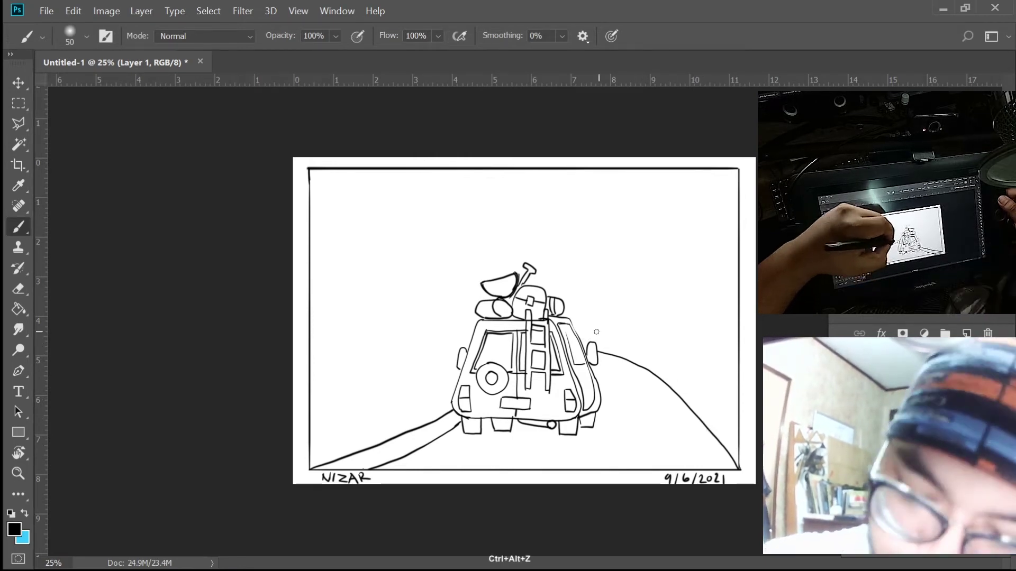
mouse_move(597, 342)
left_mouse_down()
mouse_move(687, 386)
mouse_move(739, 441)
left_mouse_up()
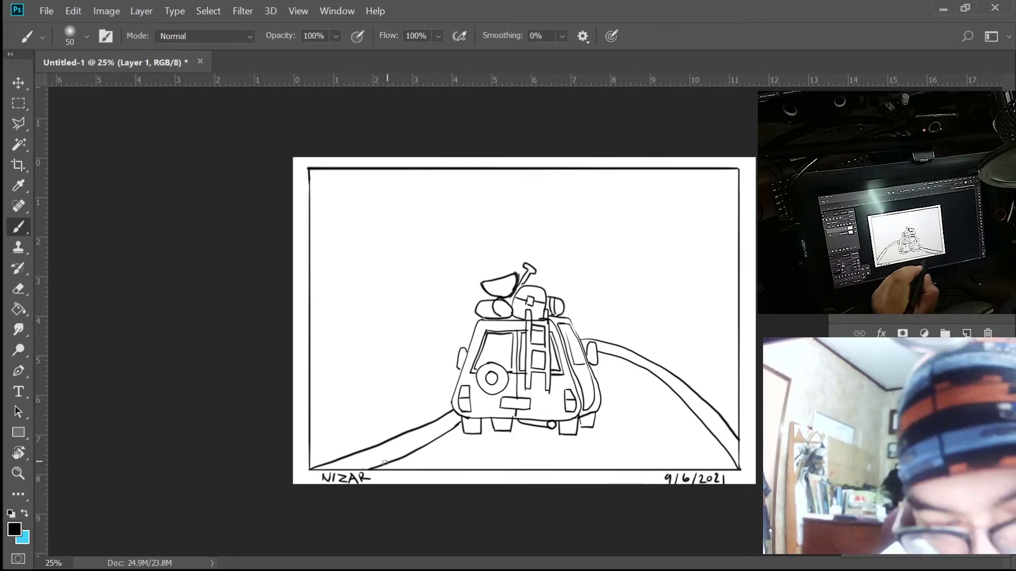
Turn the left roadside into a kerb by adding a middle line along it and short divider marks across it.
left_click_drag(349, 469, 457, 417)
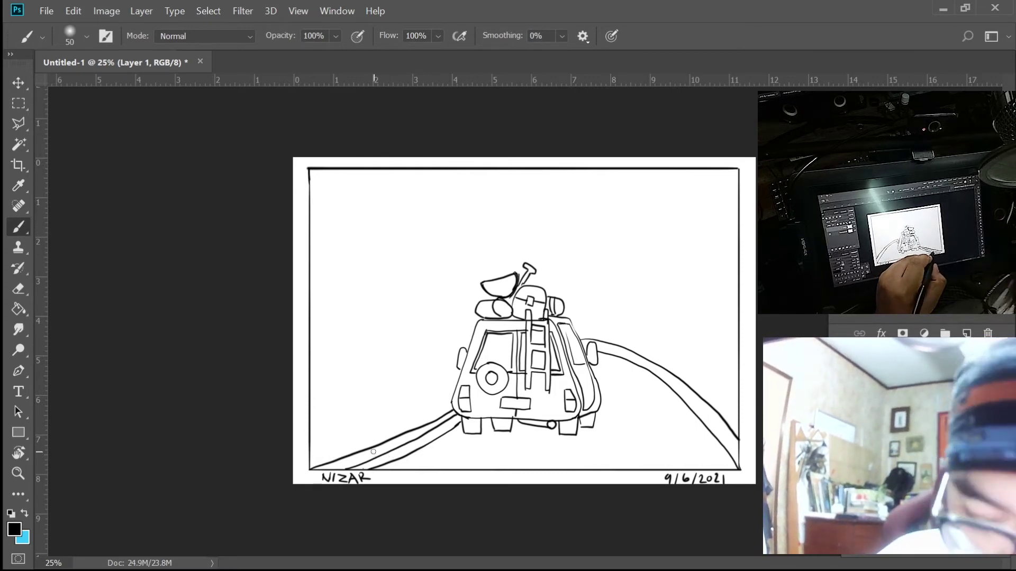
left_click_drag(367, 450, 387, 467)
mouse_move(416, 429)
left_mouse_down()
mouse_move(431, 427)
mouse_move(433, 441)
left_mouse_up()
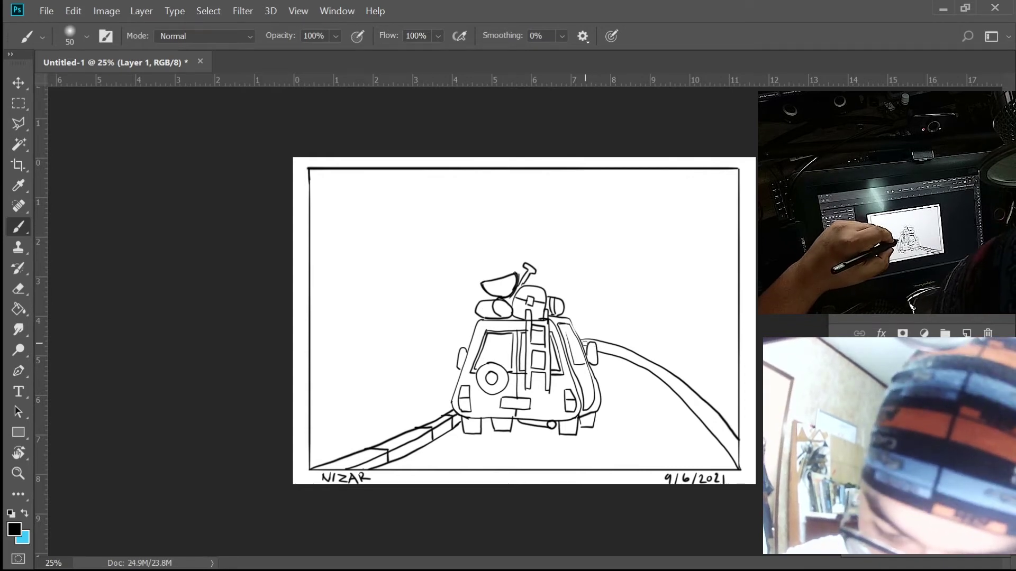
Turn the right roadside into a kerb with a line between its two curves and short divider marks along its length.
mouse_move(623, 353)
left_mouse_down()
mouse_move(656, 371)
mouse_move(727, 440)
left_mouse_up()
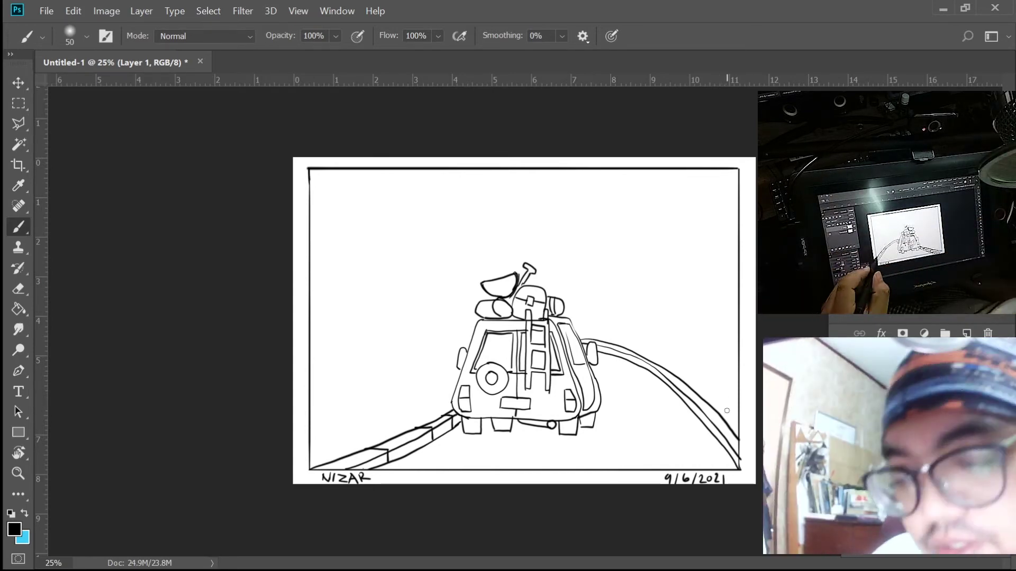
mouse_move(712, 426)
left_mouse_down()
mouse_move(722, 425)
mouse_move(713, 435)
left_mouse_up()
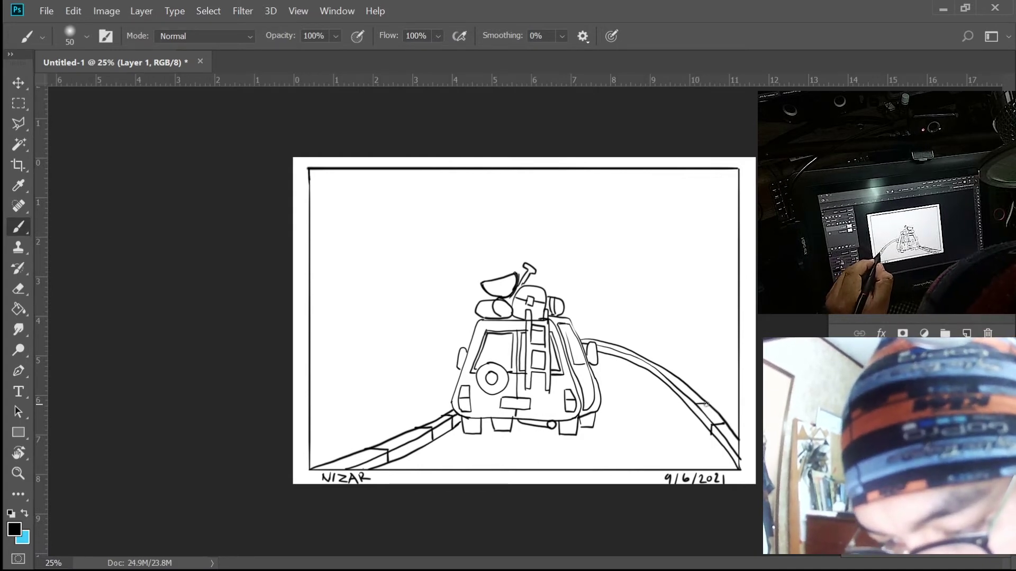
left_click_drag(692, 403, 695, 416)
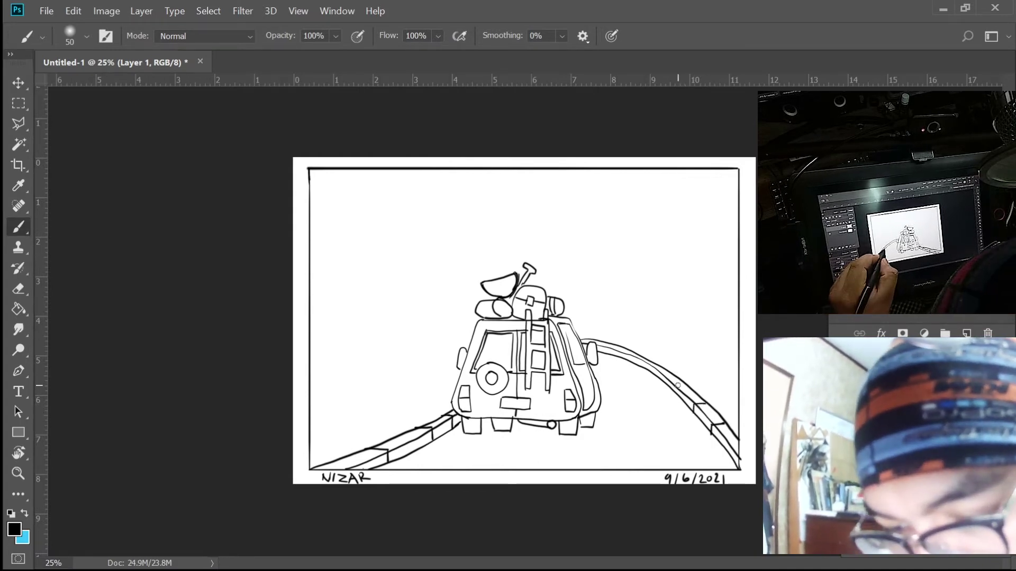
left_click_drag(673, 388, 675, 395)
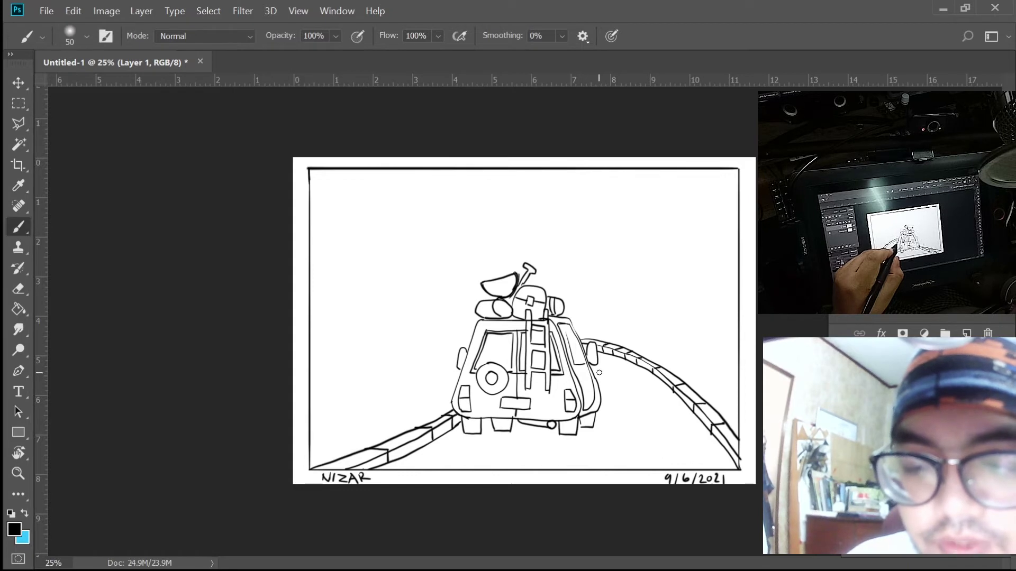
left_click_drag(601, 374, 604, 378)
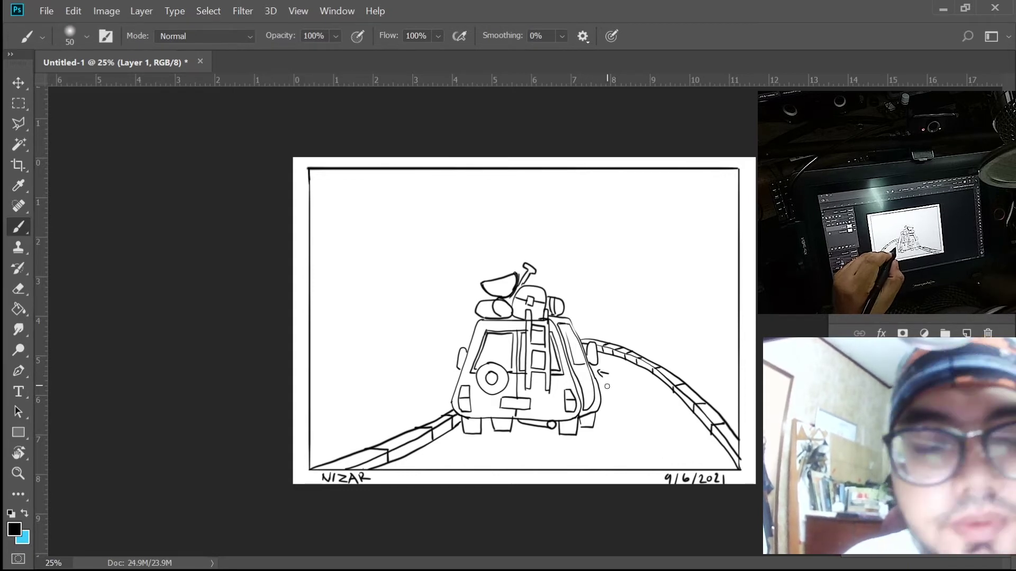
key("ctrl+alt+z")
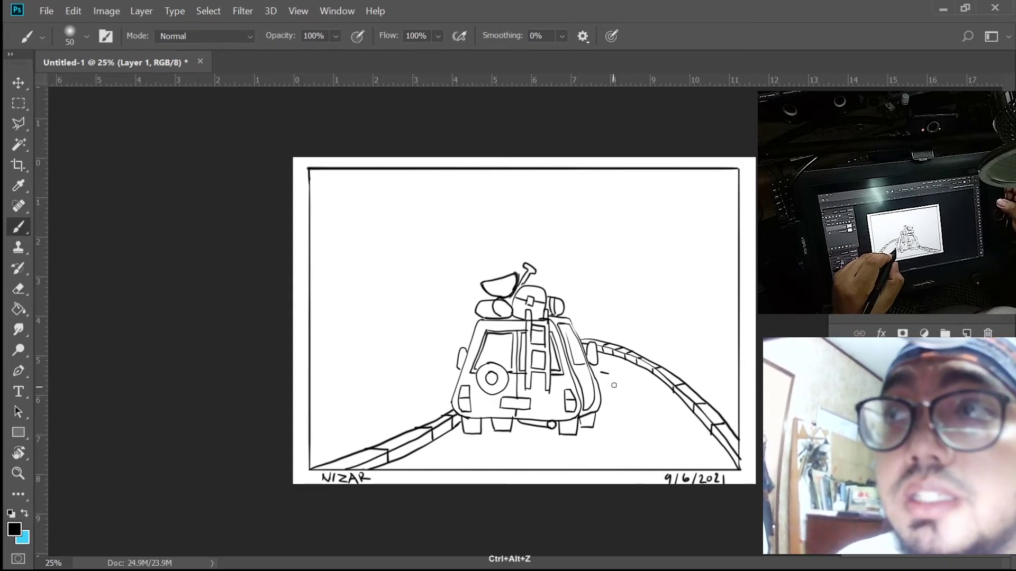
left_click_drag(604, 373, 619, 379)
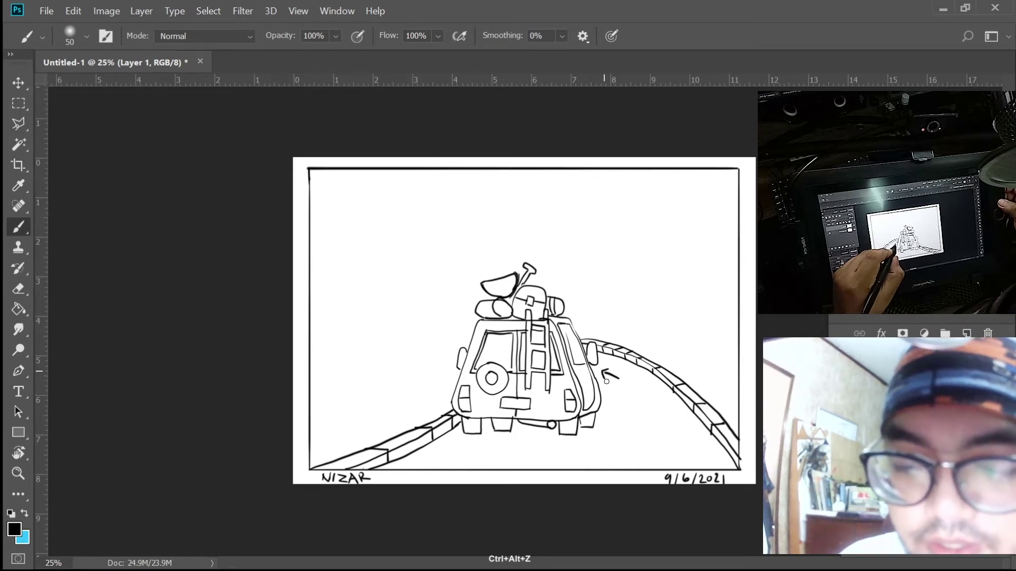
key("ctrl+alt+z")
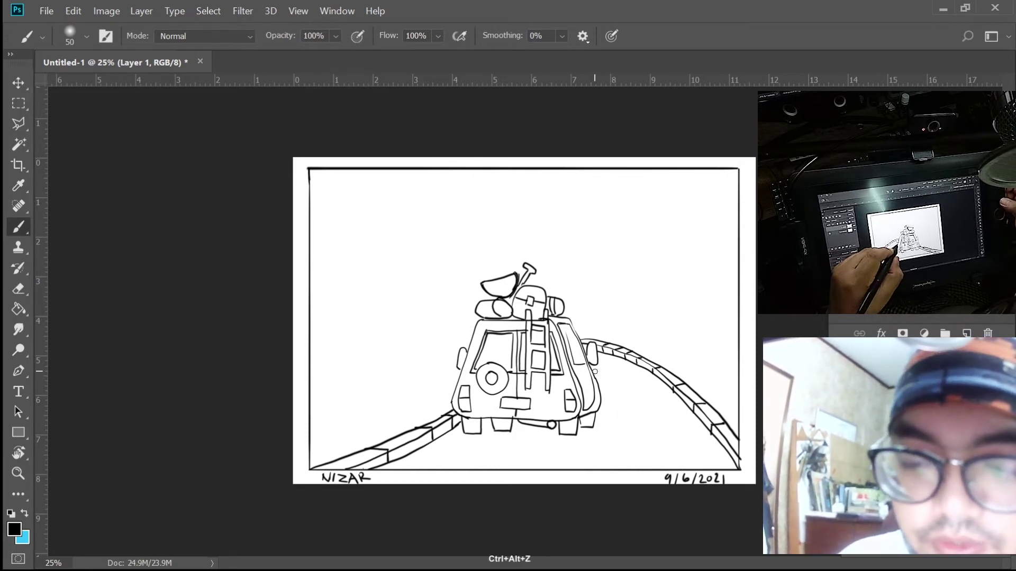
Draw the road's centre marking as two parallel curves from the vehicle's right side down to the frame's bottom line.
left_click_drag(606, 388, 605, 454)
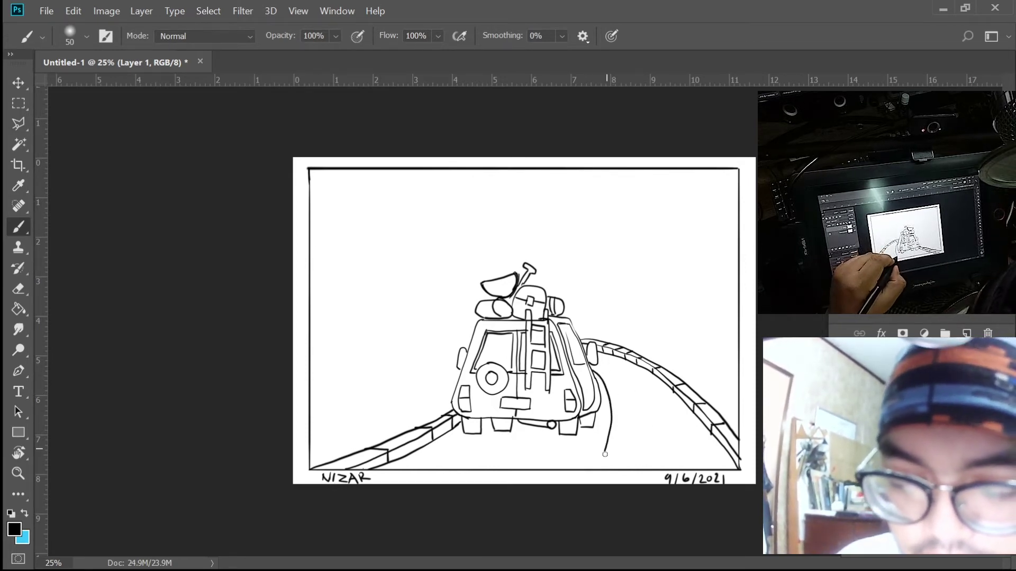
mouse_move(593, 365)
left_mouse_down()
mouse_move(620, 410)
mouse_move(613, 465)
left_mouse_up()
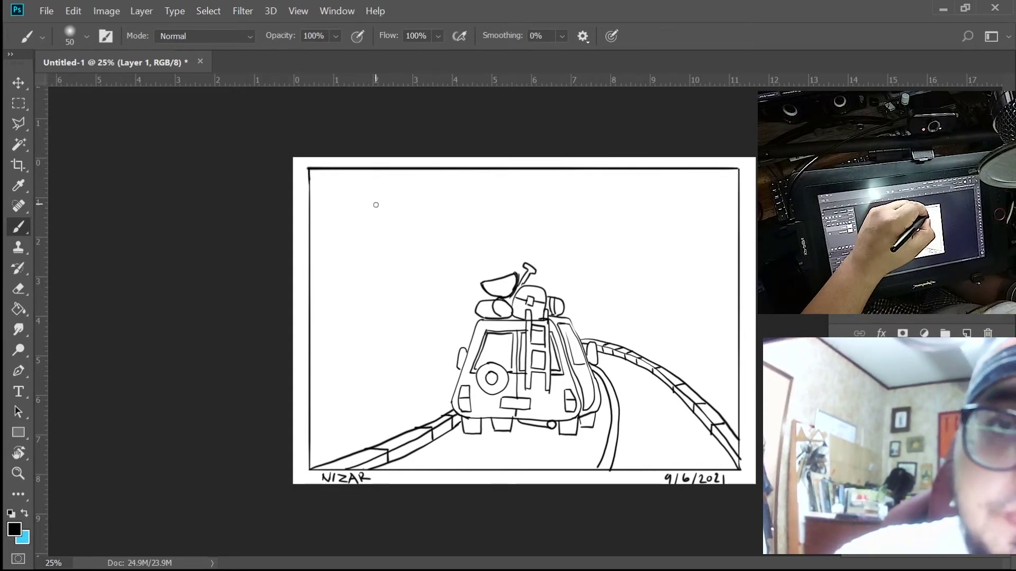
mouse_move(336, 192)
left_mouse_down()
mouse_move(364, 208)
mouse_move(336, 191)
mouse_move(343, 210)
left_mouse_up()
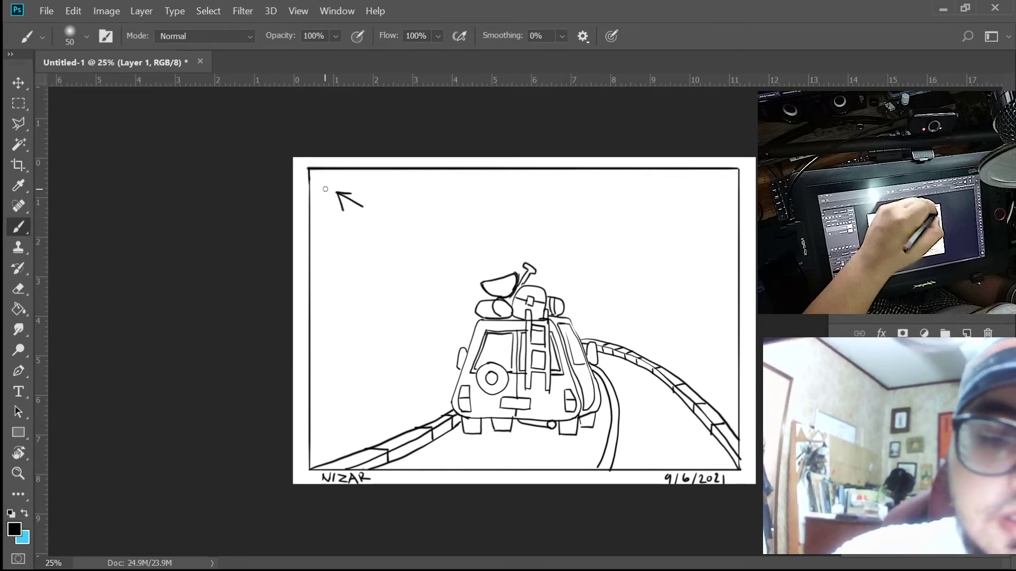
key("ctrl+alt+z")
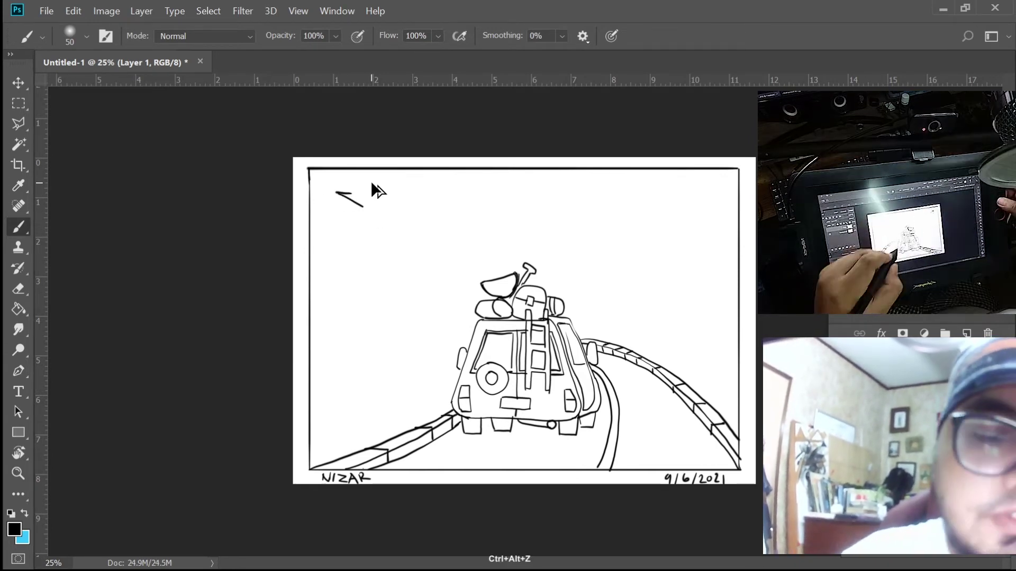
key("ctrl+alt+z")
key("ctrl+alt+z")
Draw a three-stepped hillside outline from the top of the frame's left side down to the vehicle's roof.
mouse_move(310, 179)
left_mouse_down()
mouse_move(370, 208)
mouse_move(387, 231)
left_mouse_up()
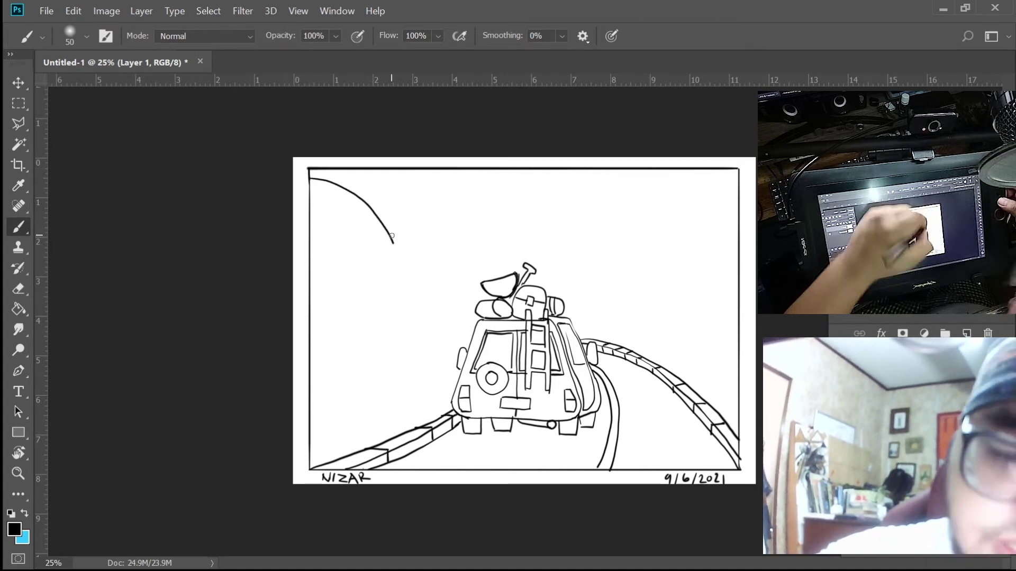
left_click(394, 242)
mouse_move(423, 257)
left_mouse_down()
mouse_move(438, 287)
mouse_move(462, 291)
left_mouse_up()
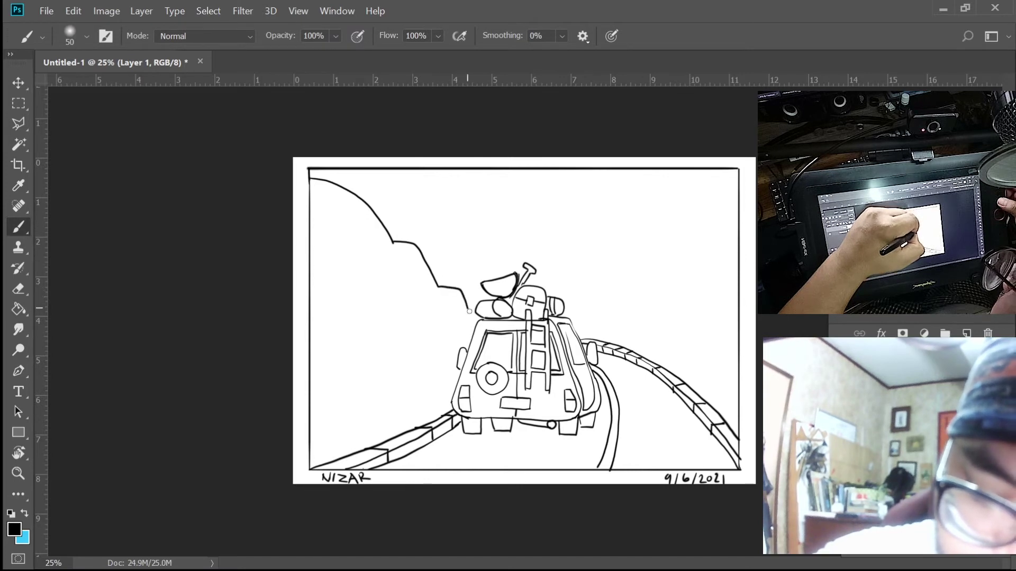
left_click_drag(473, 326, 475, 332)
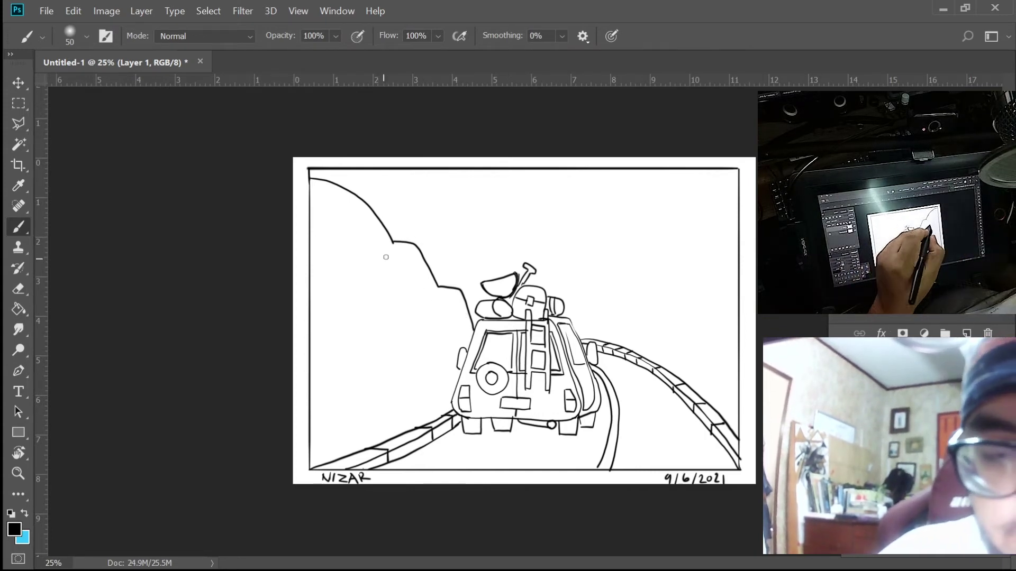
mouse_move(390, 253)
left_mouse_down()
mouse_move(380, 277)
mouse_move(393, 265)
left_mouse_up()
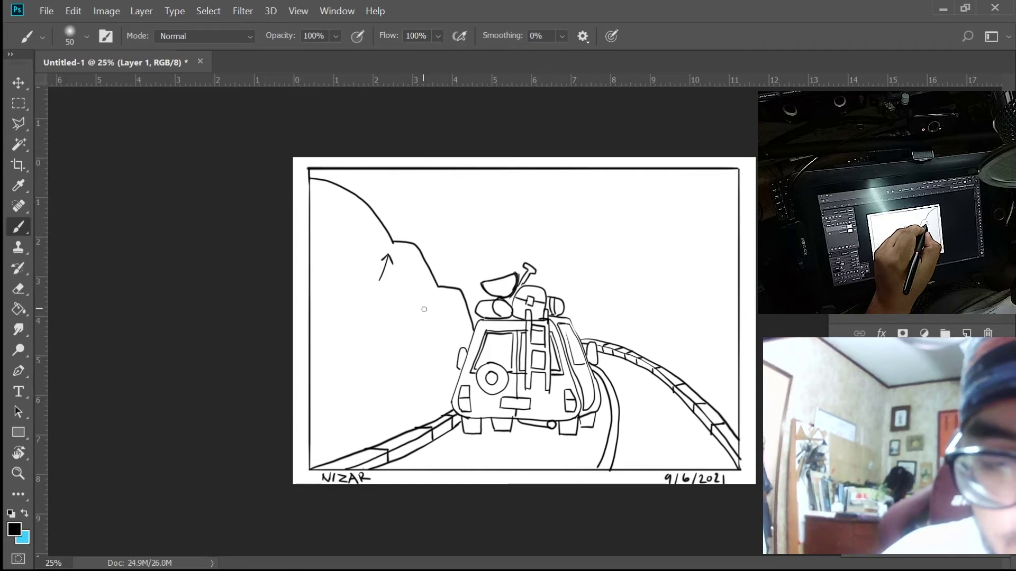
left_click_drag(430, 295, 433, 309)
key("ctrl+alt+z")
key("ctrl+alt+z")
key("ctrl+alt+z")
key("ctrl+alt+z")
key("ctrl+alt+z")
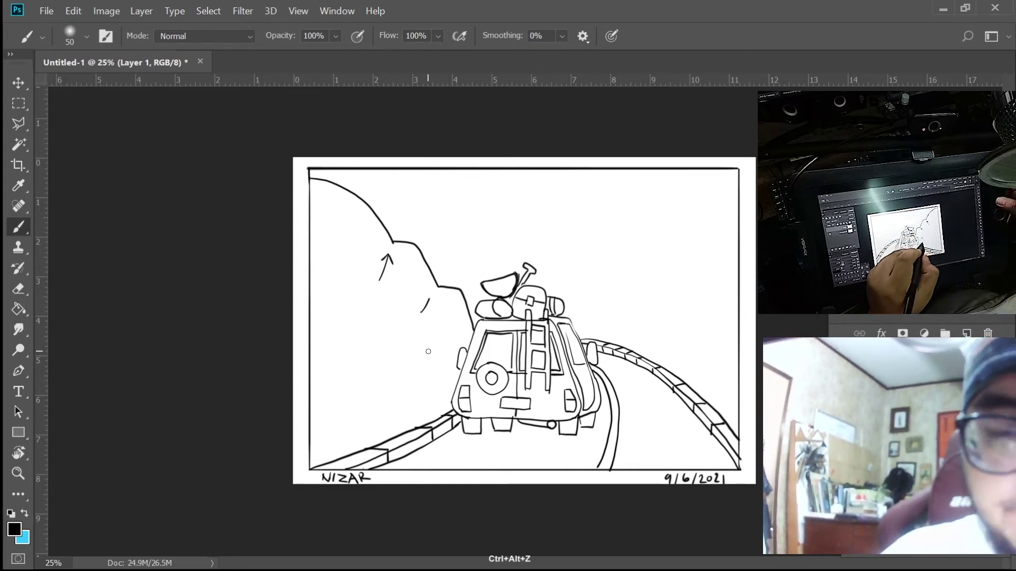
Draw two curved ledge lines from the notches in the hillside outline down to the frame's left side.
left_click_drag(392, 242, 310, 296)
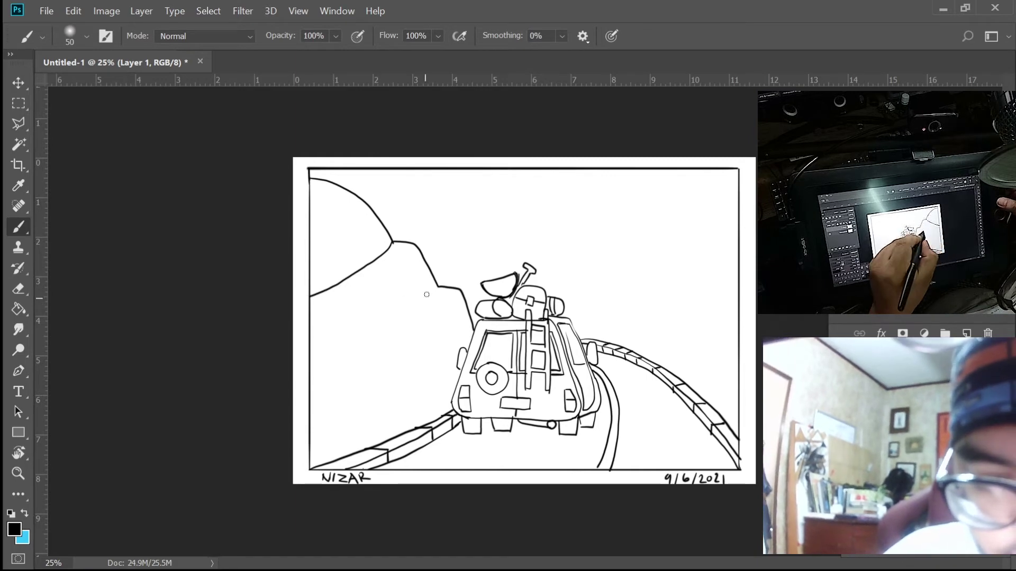
left_click_drag(436, 287, 325, 374)
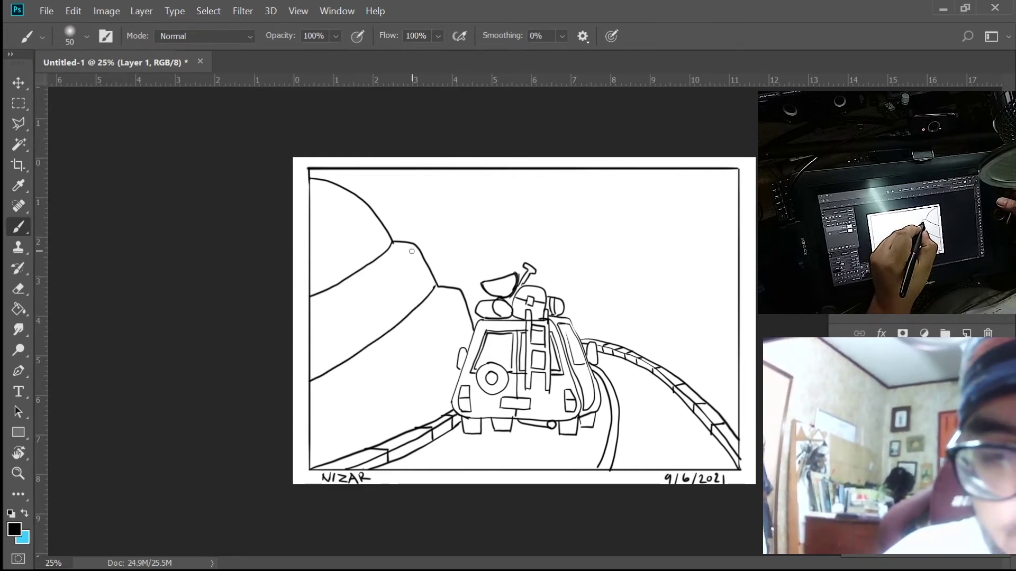
mouse_move(423, 224)
left_mouse_down()
mouse_move(418, 241)
mouse_move(427, 236)
left_mouse_up()
left_click_drag(466, 263, 468, 284)
key("ctrl+alt+z")
key("ctrl+alt+z")
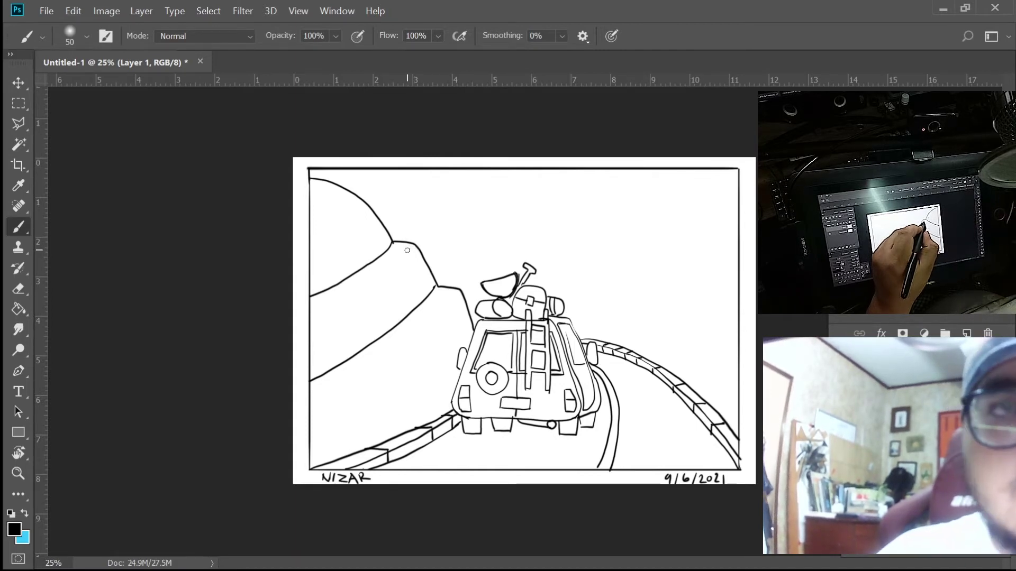
Draw a jagged line below each ledge line, from the hillside's edge to the frame's left side.
mouse_move(410, 250)
left_mouse_down()
mouse_move(345, 319)
mouse_move(310, 327)
left_mouse_up()
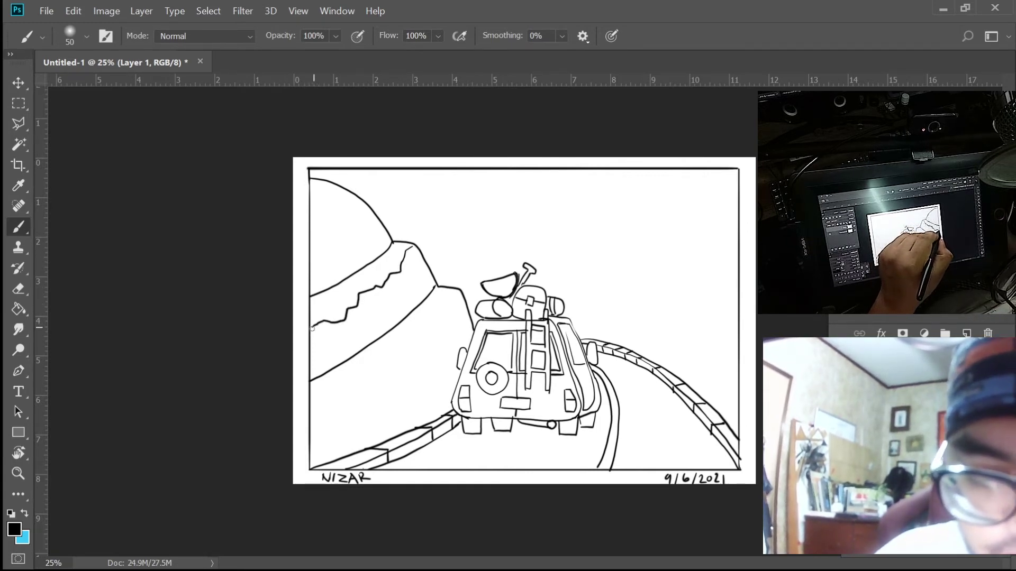
mouse_move(458, 295)
left_mouse_down()
mouse_move(427, 342)
mouse_move(309, 413)
left_mouse_up()
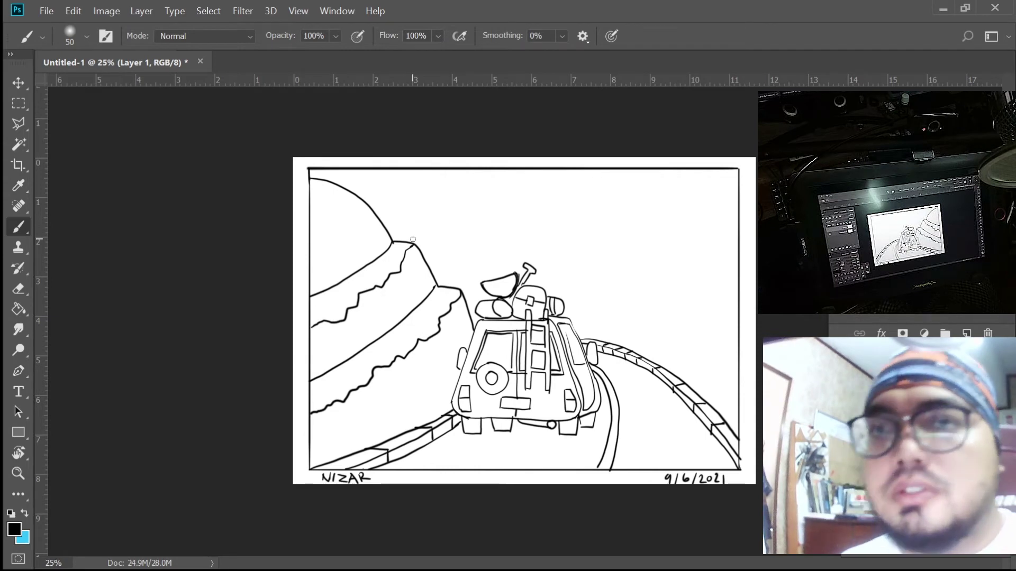
Draw small grass tufts at both notches of the hillside outline, on the second ledge, and near the vehicle's left mirror.
right_click(394, 233)
mouse_move(394, 240)
left_mouse_down()
mouse_move(395, 225)
mouse_move(404, 228)
left_mouse_up()
mouse_move(436, 288)
left_mouse_down()
mouse_move(449, 273)
mouse_move(421, 299)
mouse_move(426, 284)
left_mouse_up()
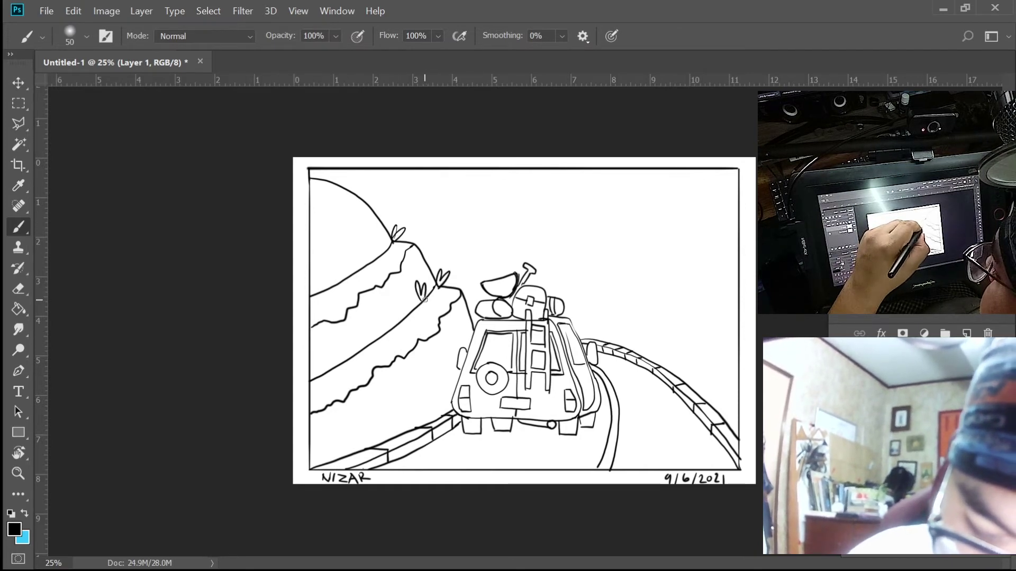
left_click_drag(437, 363, 439, 347)
mouse_move(440, 361)
left_mouse_down()
mouse_move(449, 350)
mouse_move(430, 349)
left_mouse_up()
left_click_drag(429, 364, 420, 356)
left_click_drag(420, 360, 431, 367)
Add a wide grass tuft above the left kerb and another on the hillside between the two ledge lines.
left_click_drag(429, 423, 439, 403)
mouse_move(437, 420)
left_mouse_down()
mouse_move(444, 406)
mouse_move(416, 401)
left_mouse_up()
left_click_drag(421, 419, 410, 408)
left_click_drag(404, 413, 413, 421)
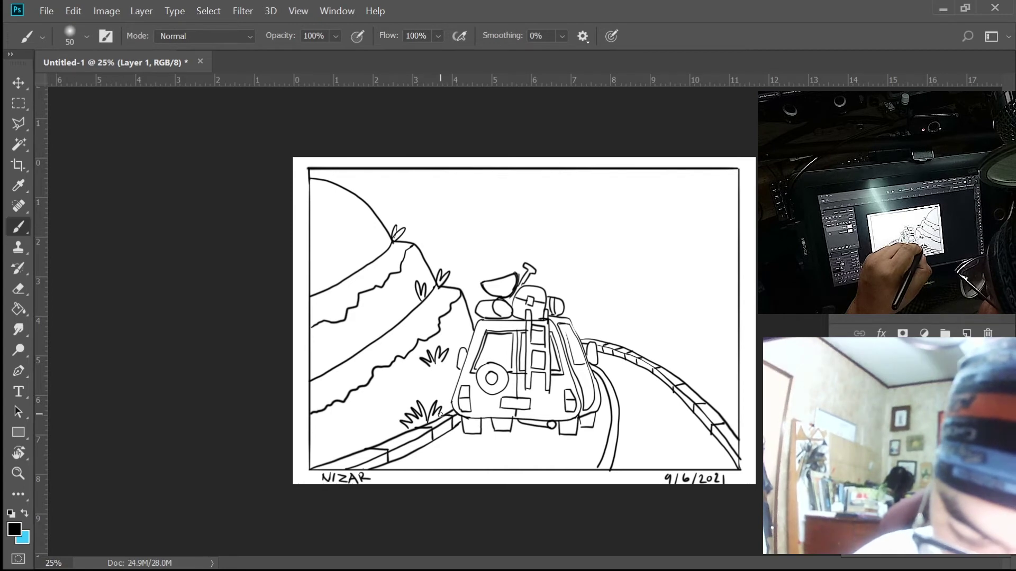
mouse_move(398, 320)
left_mouse_down()
mouse_move(402, 304)
mouse_move(387, 300)
left_mouse_up()
mouse_move(385, 320)
left_mouse_down()
mouse_move(377, 307)
mouse_move(383, 331)
left_mouse_up()
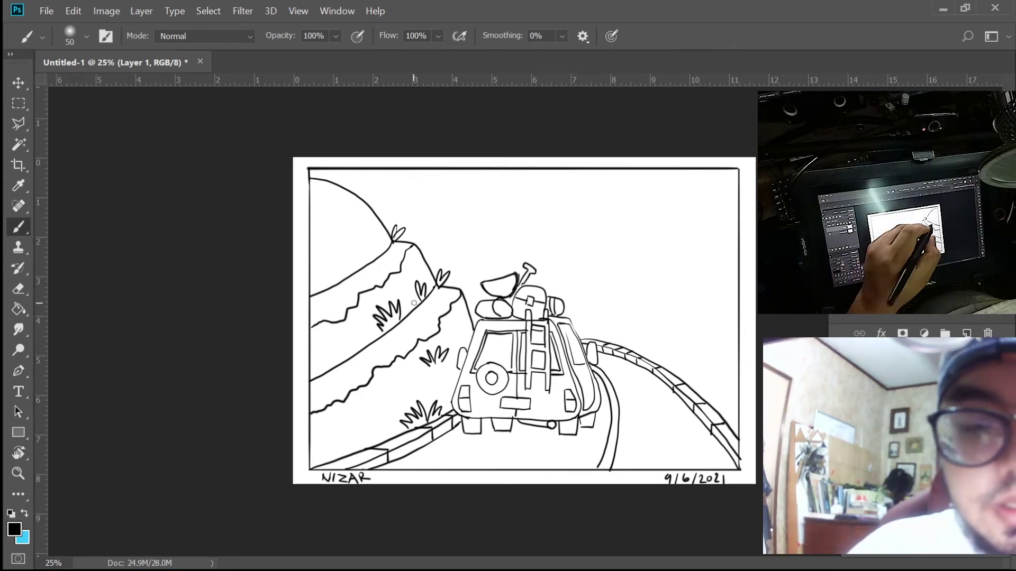
left_click_drag(444, 208, 454, 186)
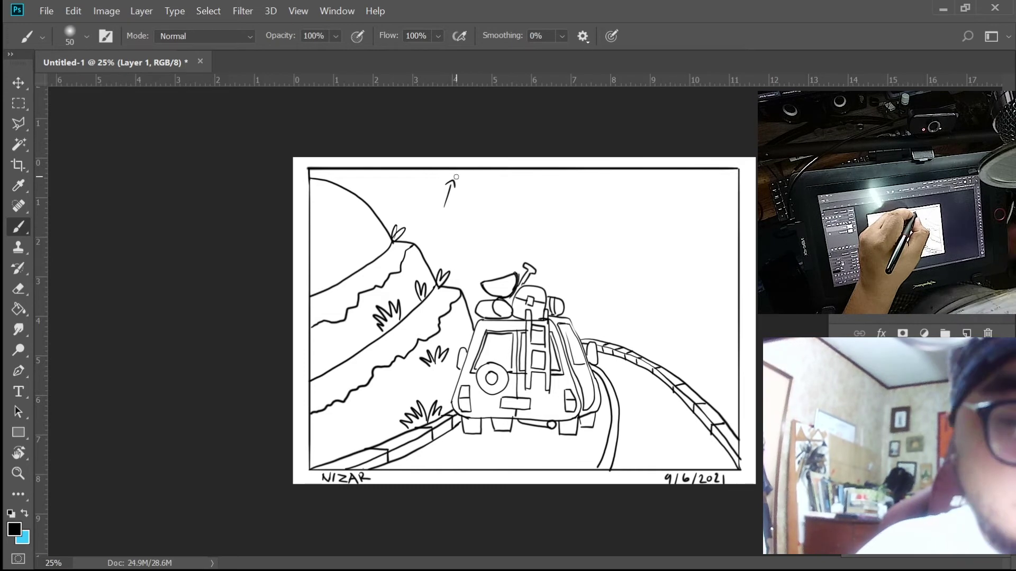
key("ctrl+alt+z")
key("ctrl+alt+z")
Draw two trees on the upper hillside, one with foliage against the frame's top line and one against its left side, each with slanted trunks.
left_click_drag(457, 170, 379, 202)
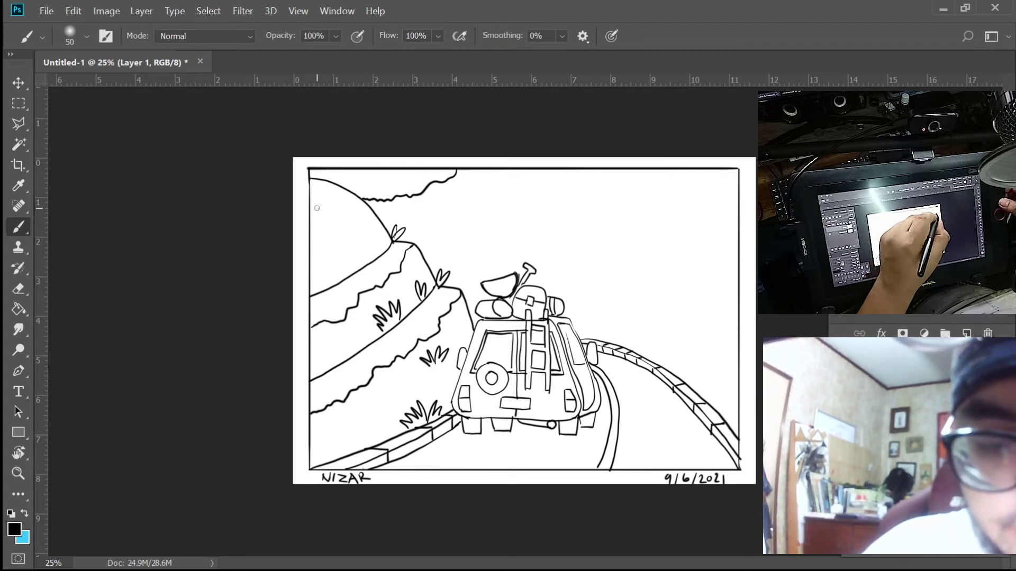
mouse_move(310, 203)
left_mouse_down()
mouse_move(361, 230)
mouse_move(309, 253)
left_mouse_up()
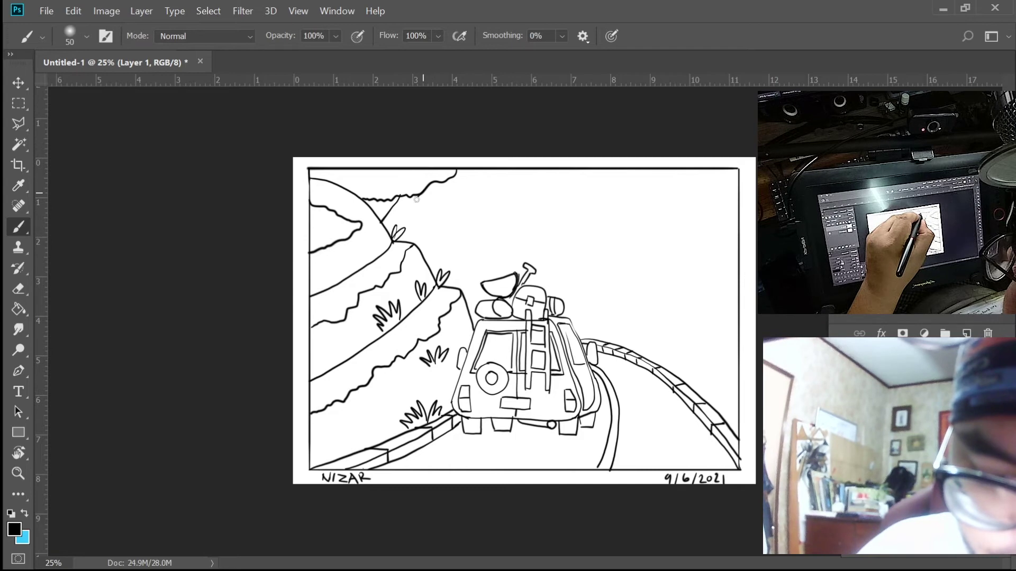
left_click_drag(397, 214, 381, 228)
left_click_drag(407, 194, 399, 208)
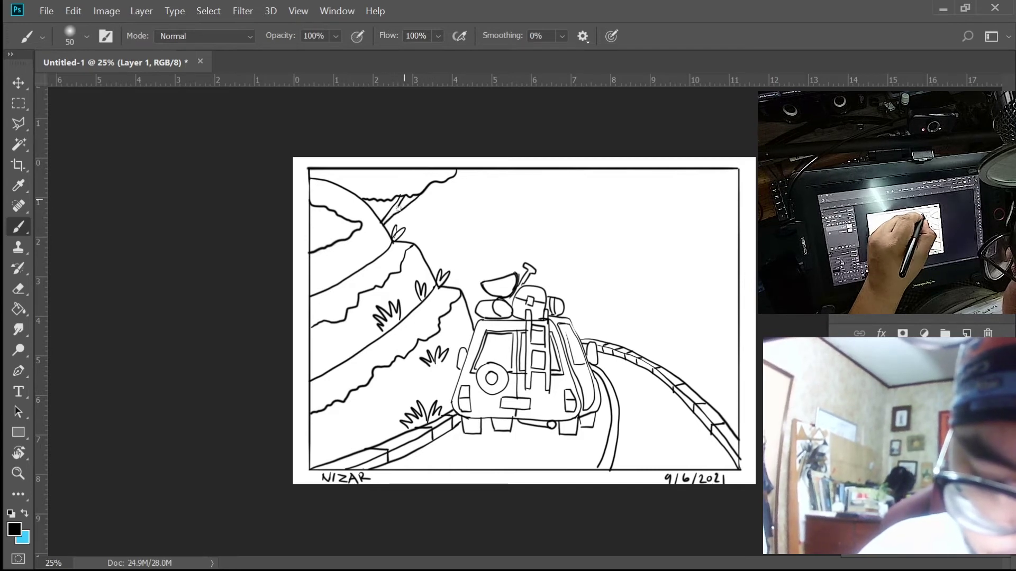
left_click_drag(325, 249, 309, 277)
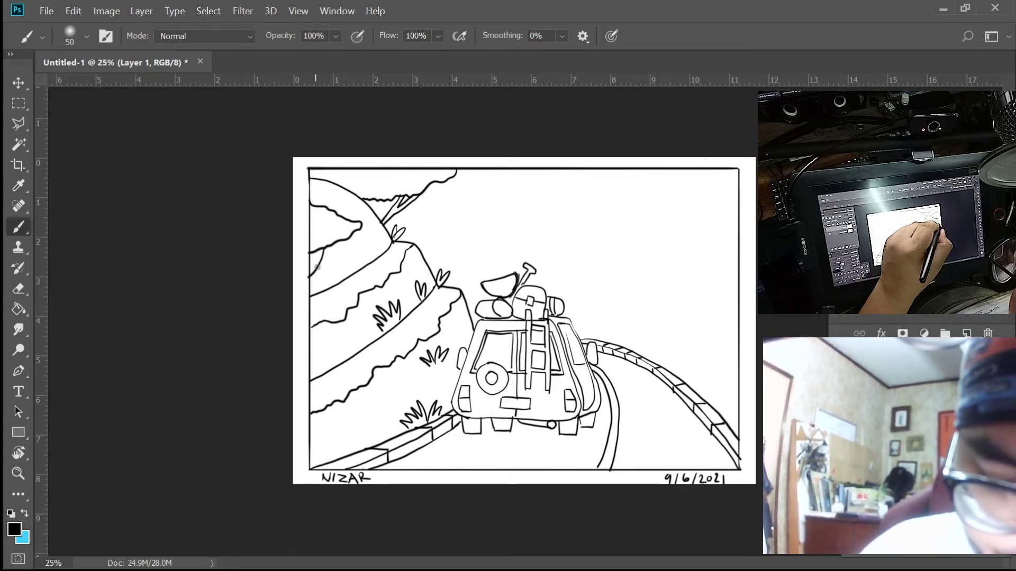
left_click_drag(350, 238, 314, 279)
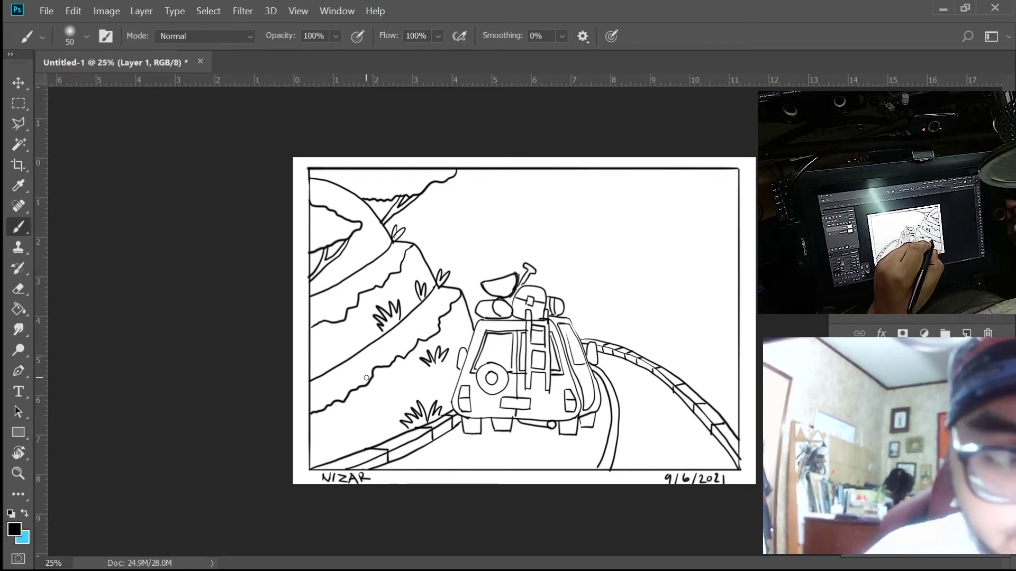
Erase the left portions of the hillside's lower ledge line and of the jagged line beneath it.
key("e")
mouse_move(315, 410)
left_mouse_down()
mouse_move(374, 377)
mouse_move(364, 387)
mouse_move(378, 367)
mouse_move(336, 367)
mouse_move(316, 378)
mouse_move(373, 343)
mouse_move(313, 378)
mouse_move(325, 410)
left_mouse_up()
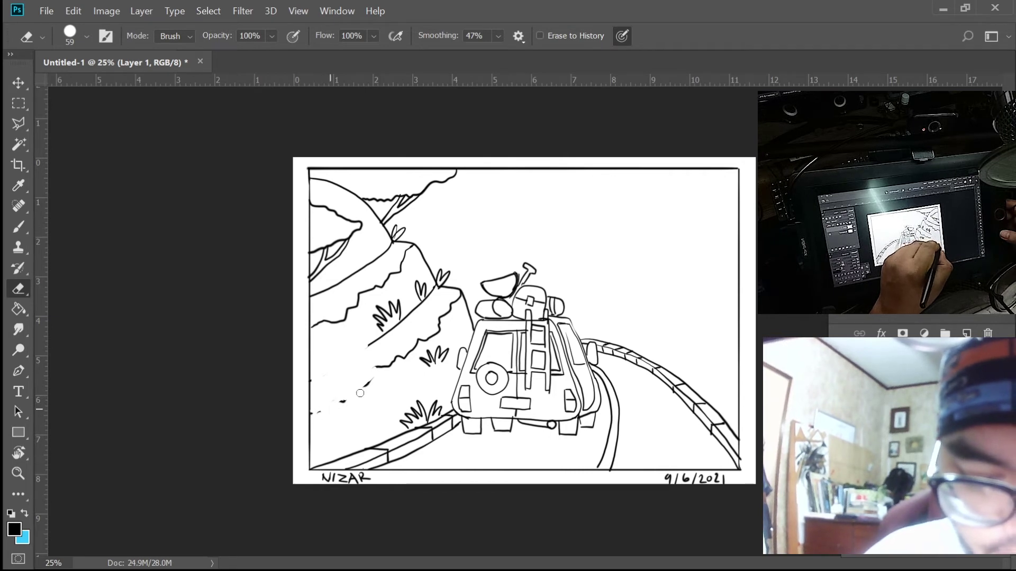
mouse_move(372, 379)
left_mouse_down()
mouse_move(339, 414)
mouse_move(325, 400)
mouse_move(317, 417)
mouse_move(313, 379)
mouse_move(321, 409)
left_mouse_up()
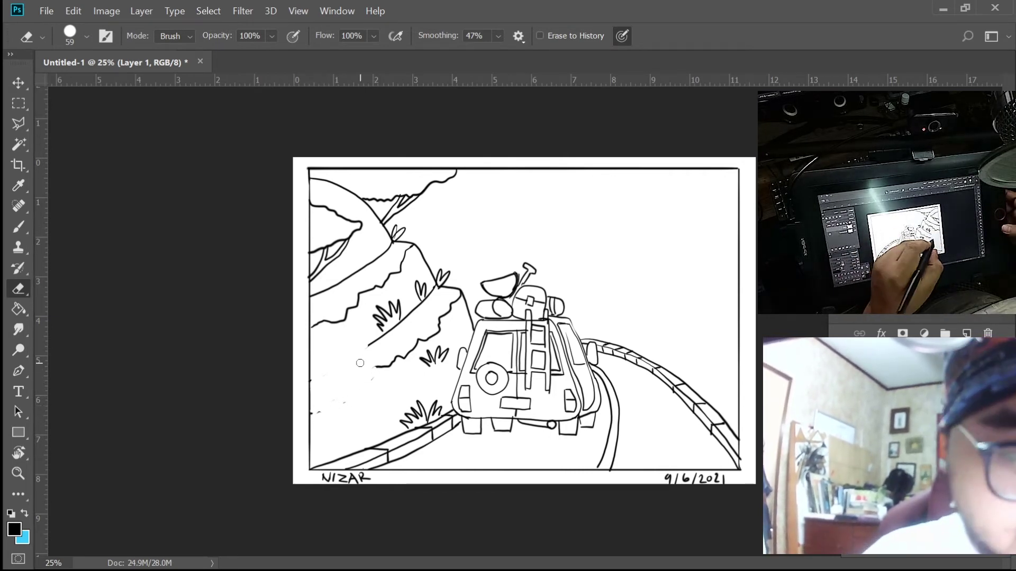
Draw a tree in the hillside's lower-left corner with jagged foliage and slanted trunks, plus a grass tuft on the upper ledge.
key("b")
left_click_drag(311, 337, 366, 348)
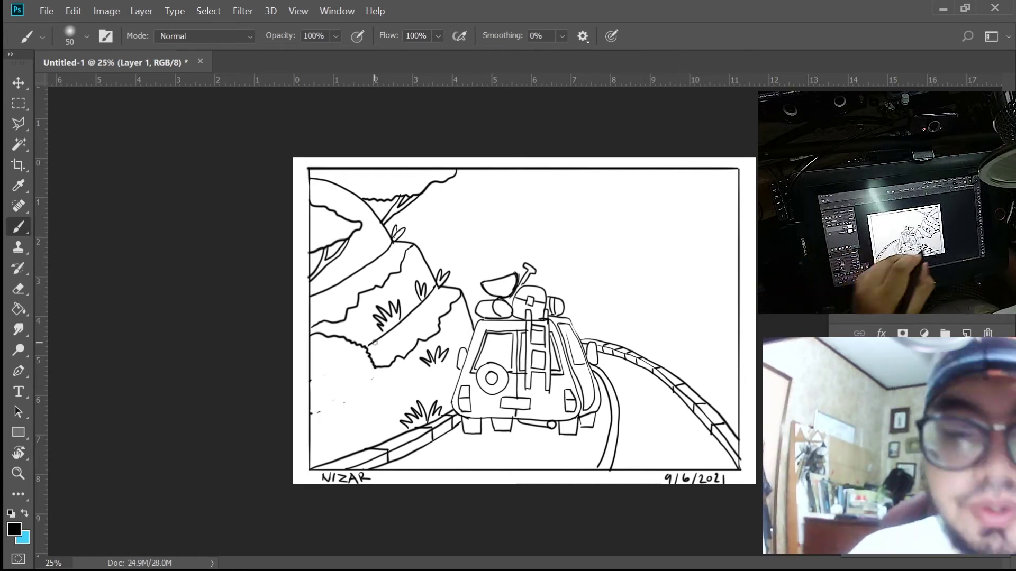
mouse_move(388, 377)
left_mouse_down()
mouse_move(392, 393)
mouse_move(311, 423)
left_mouse_up()
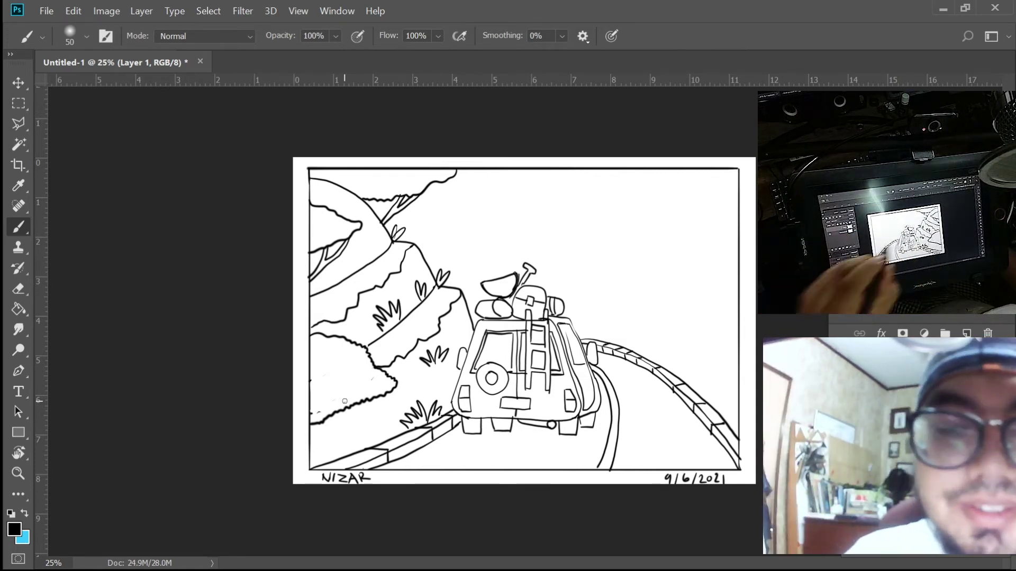
left_click_drag(334, 418, 309, 461)
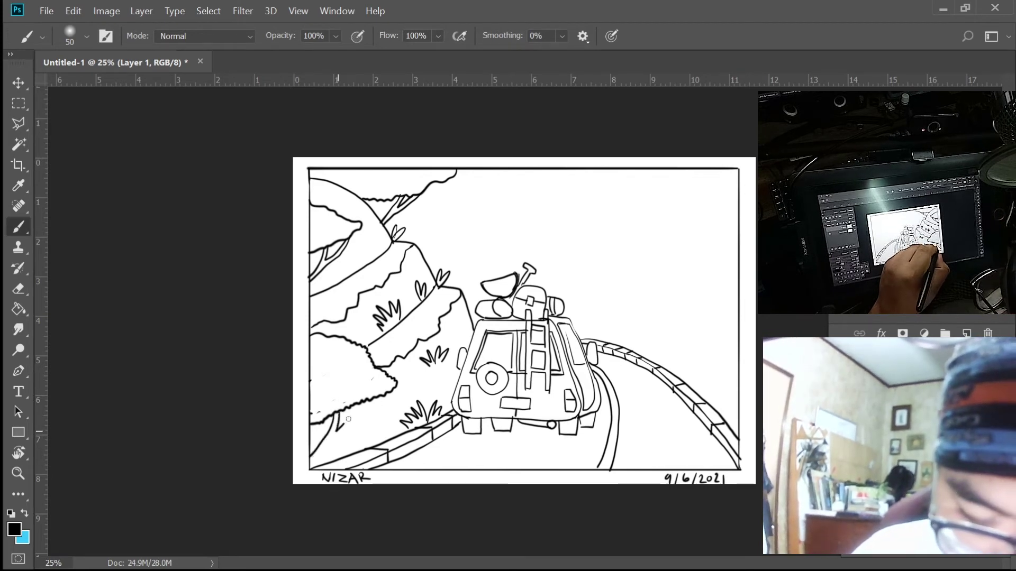
left_click_drag(356, 411, 312, 468)
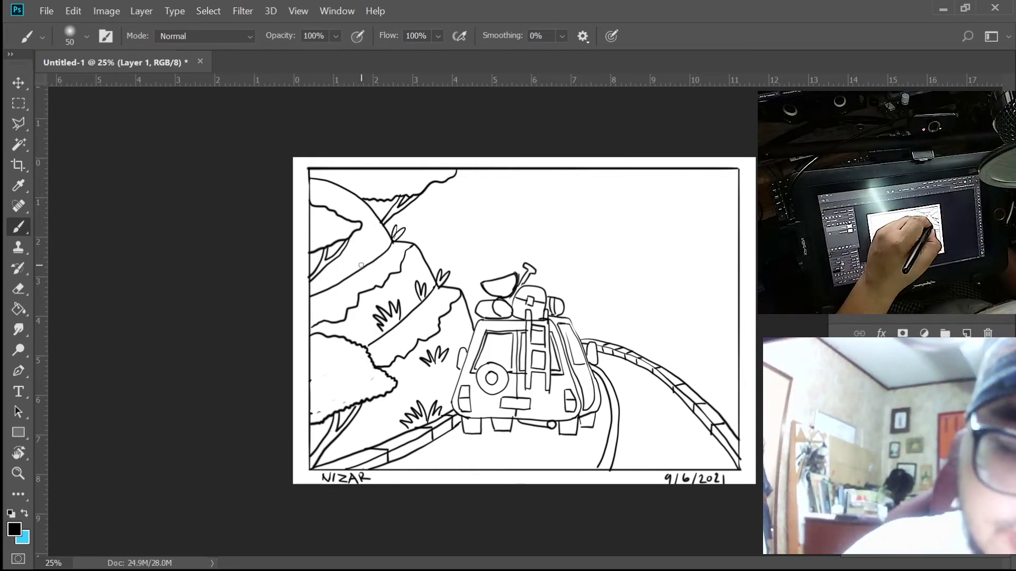
left_click_drag(373, 244, 351, 273)
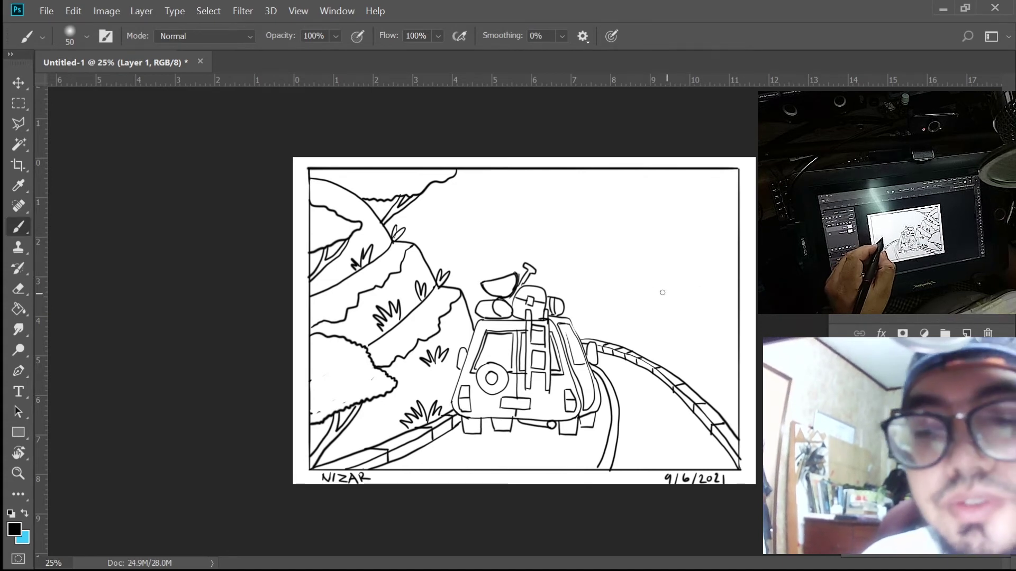
mouse_move(670, 216)
left_mouse_down()
mouse_move(670, 258)
mouse_move(680, 251)
left_mouse_up()
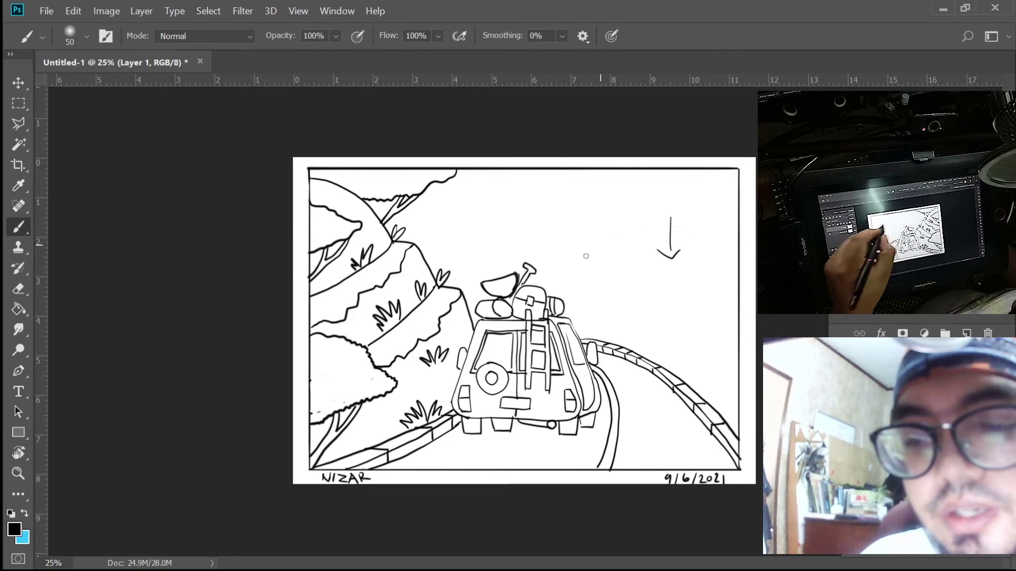
mouse_move(614, 239)
left_mouse_down()
mouse_move(730, 264)
mouse_move(624, 232)
left_mouse_up()
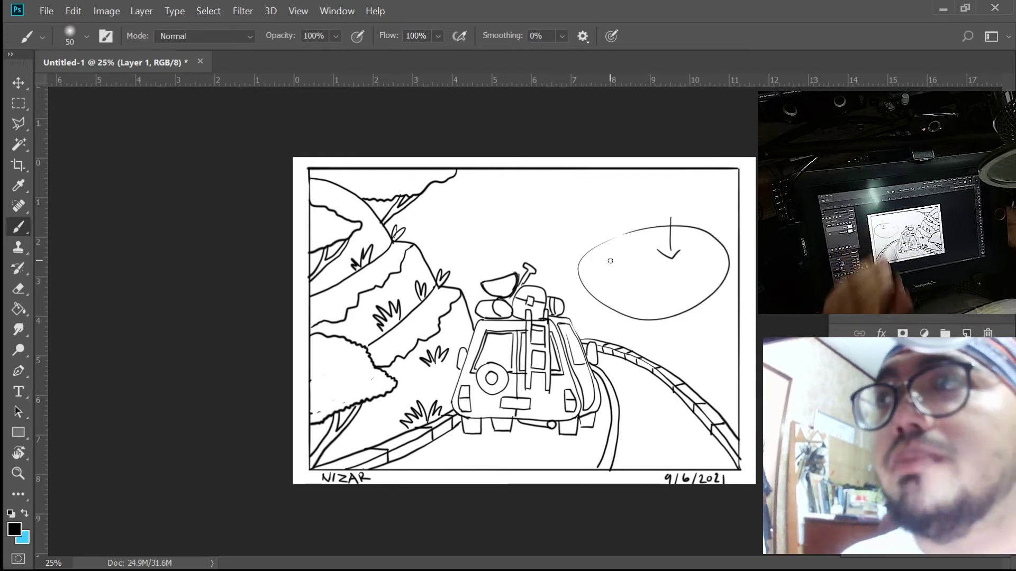
key("ctrl+alt+z")
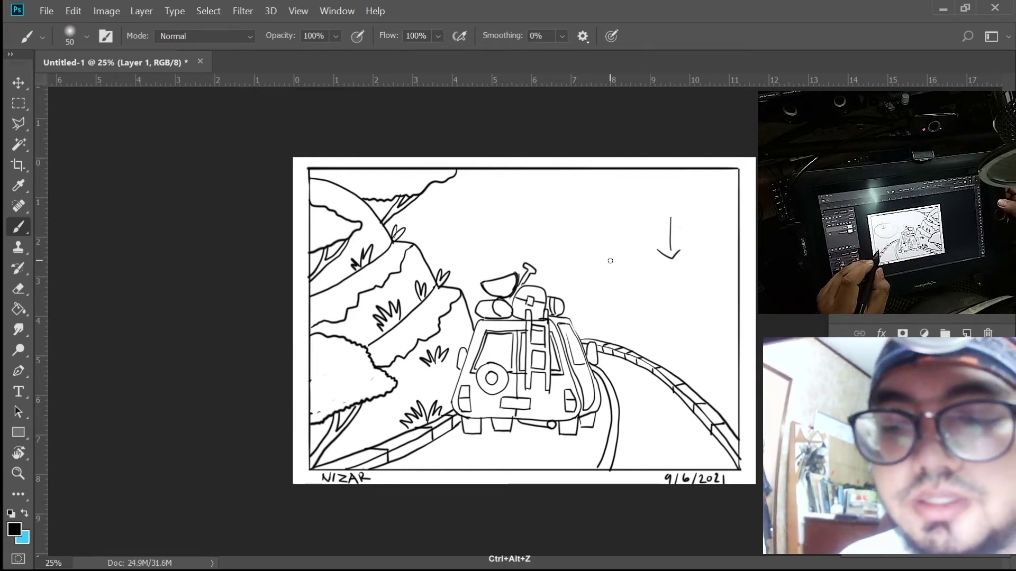
key("ctrl+alt+z")
key("ctrl+alt+z")
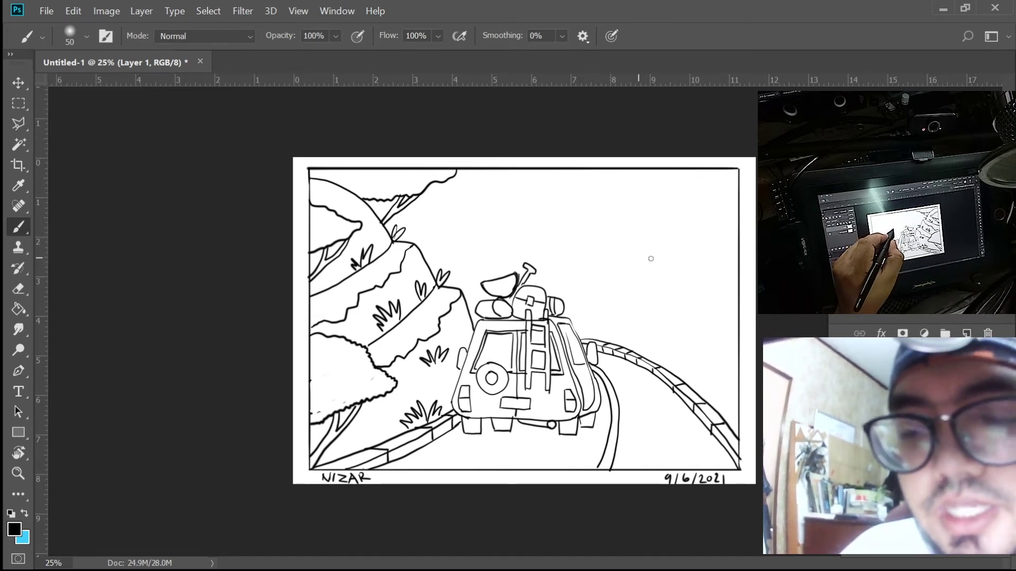
Draw a long house above the road's right curve with a sloped roof, short walls, ground lines and three arched windows.
mouse_move(619, 258)
left_mouse_down()
mouse_move(607, 279)
mouse_move(635, 257)
mouse_move(683, 255)
left_mouse_up()
left_click_drag(606, 278, 696, 269)
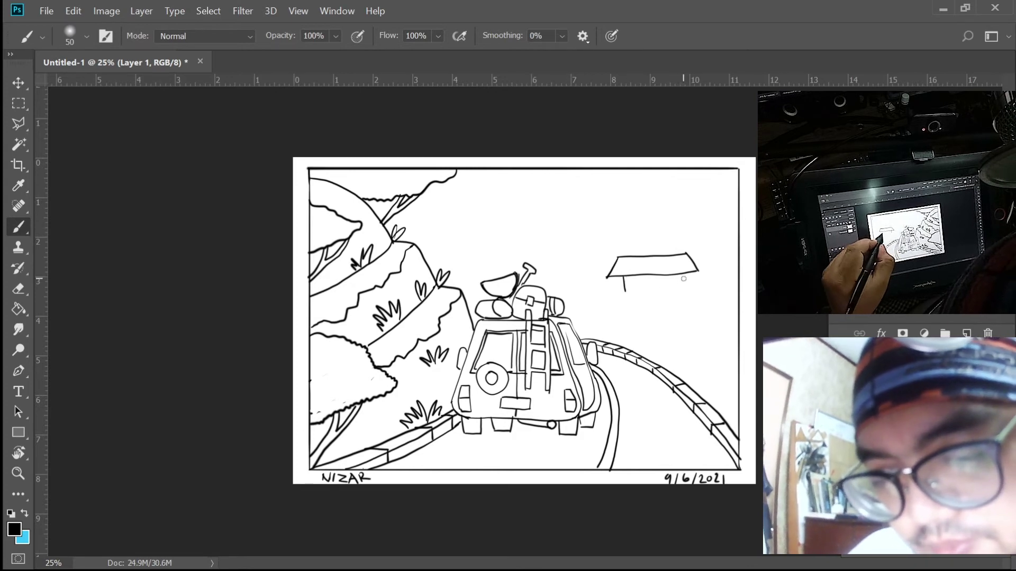
left_click_drag(686, 274, 686, 291)
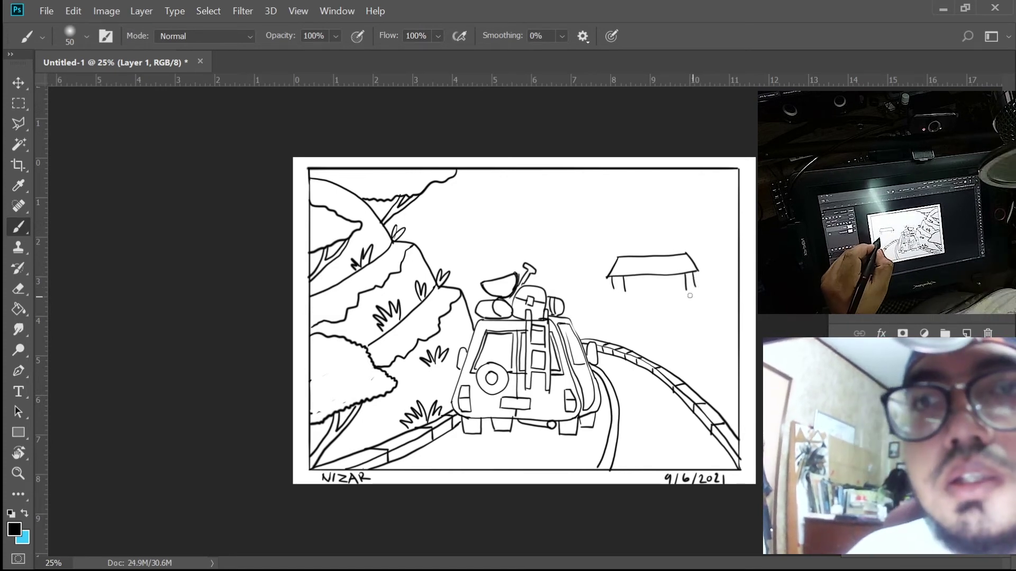
left_click_drag(694, 287, 712, 287)
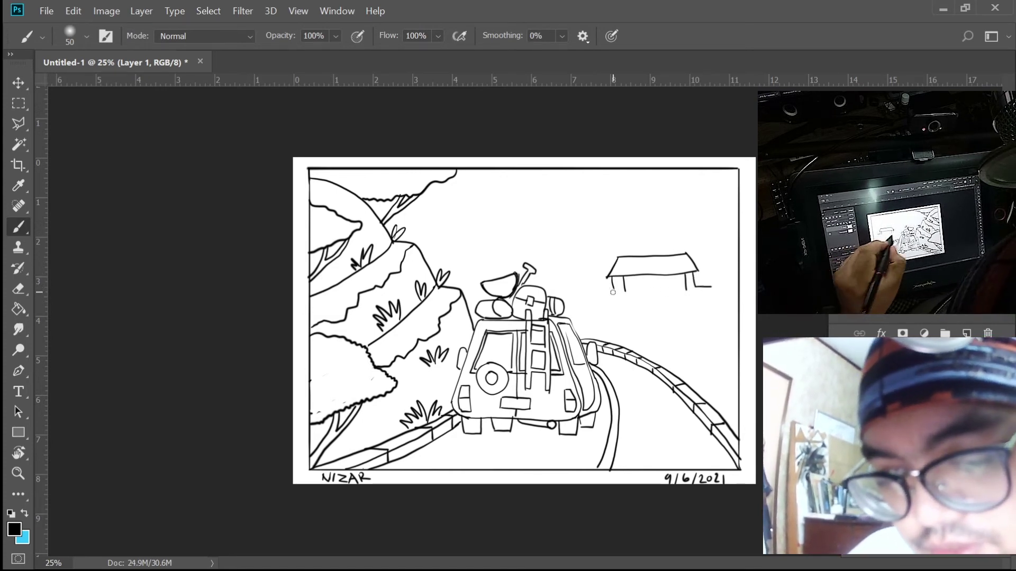
left_click_drag(632, 290, 641, 288)
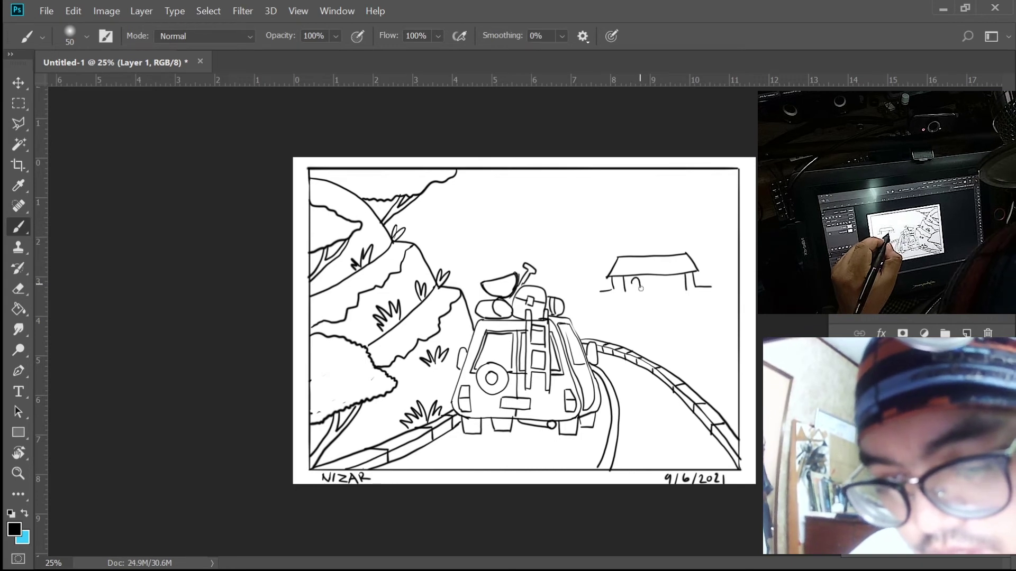
left_click_drag(650, 288, 670, 283)
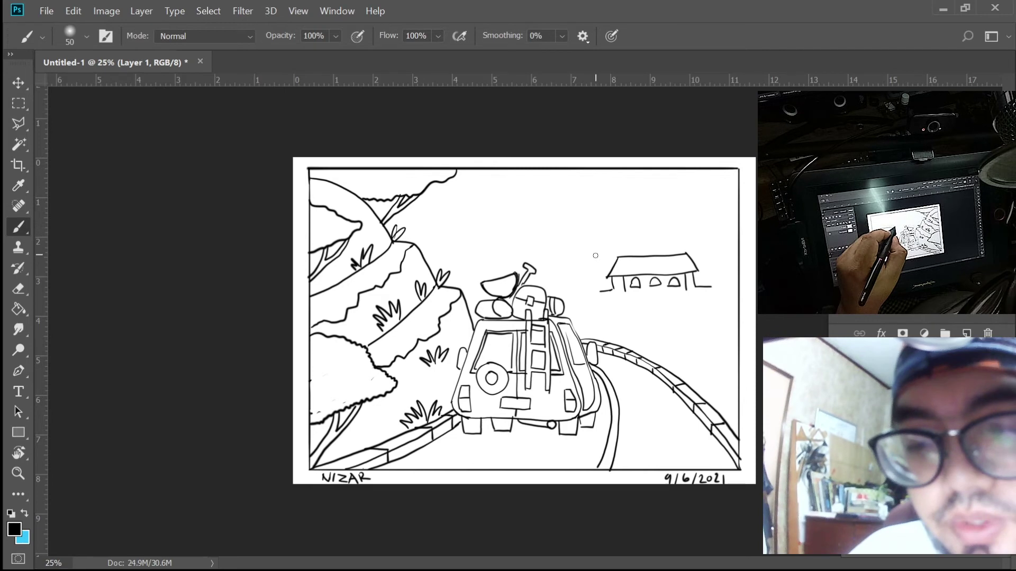
Add smaller houses with arched windows to the left of and behind the long house, and draw ground lines beneath them all.
mouse_move(595, 253)
left_mouse_down()
mouse_move(622, 252)
mouse_move(611, 266)
mouse_move(564, 256)
mouse_move(560, 266)
mouse_move(599, 266)
mouse_move(568, 281)
left_mouse_up()
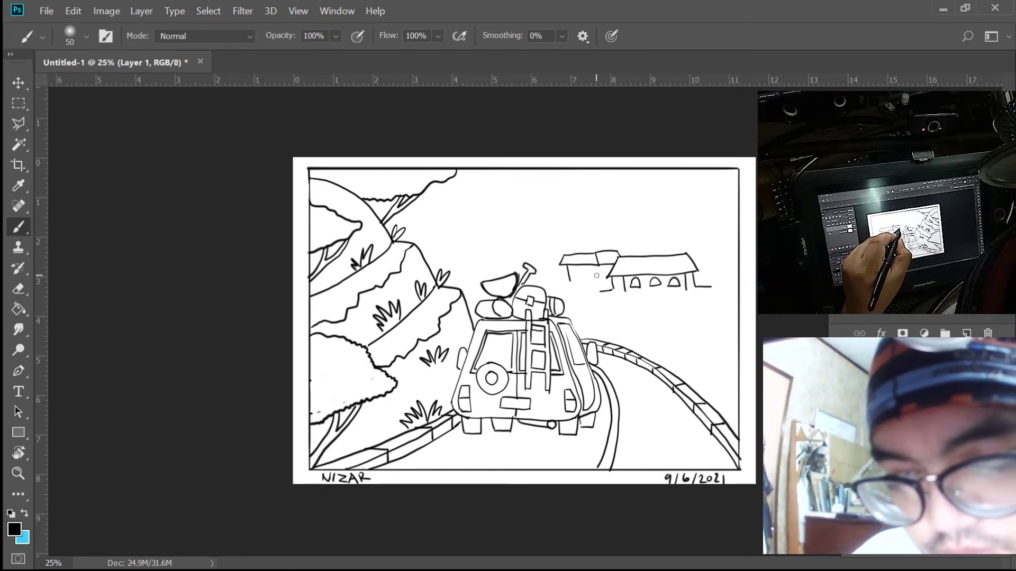
mouse_move(565, 280)
left_mouse_down()
mouse_move(609, 279)
mouse_move(578, 277)
mouse_move(587, 268)
mouse_move(591, 278)
left_mouse_up()
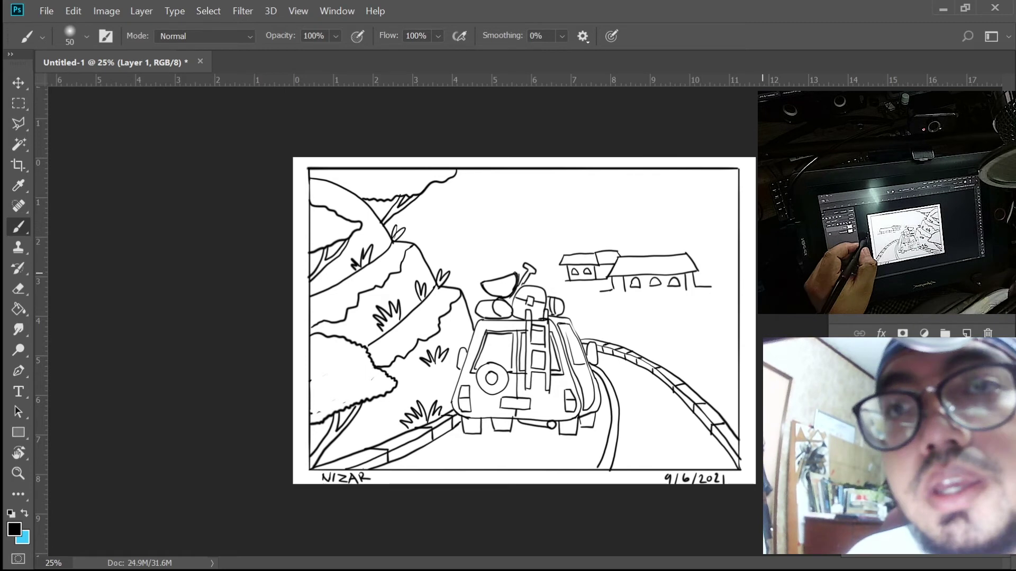
mouse_move(706, 233)
left_mouse_down()
mouse_move(665, 244)
mouse_move(711, 244)
mouse_move(706, 234)
mouse_move(673, 253)
mouse_move(720, 255)
mouse_move(687, 252)
left_mouse_up()
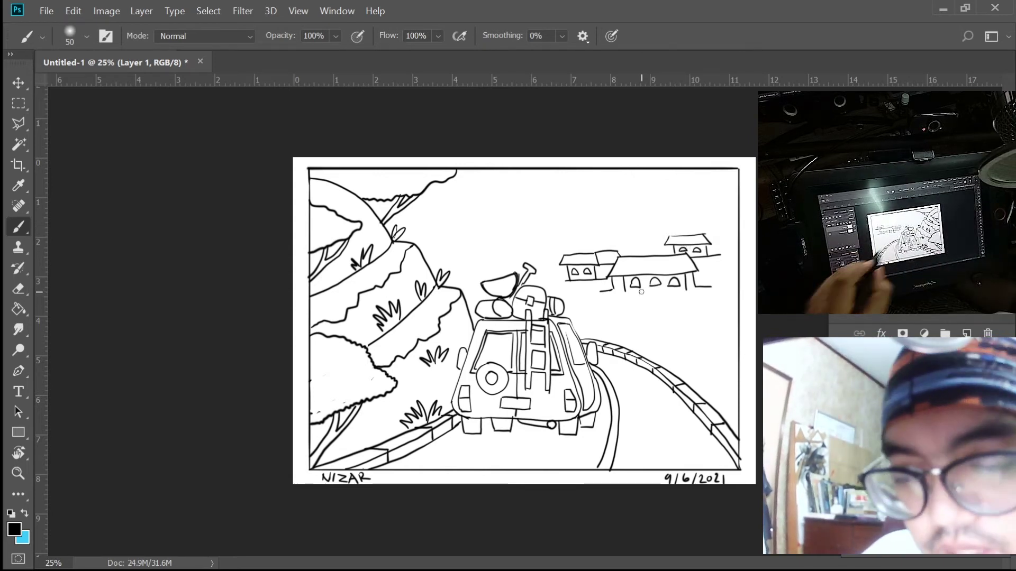
left_click_drag(624, 291, 685, 290)
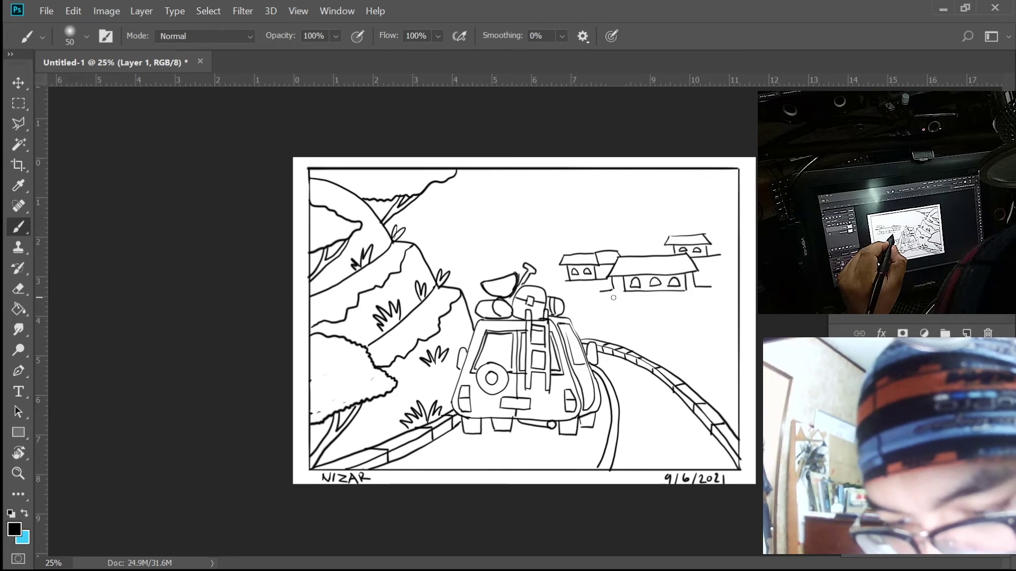
mouse_move(601, 298)
left_mouse_down()
mouse_move(707, 295)
mouse_move(721, 260)
left_mouse_up()
left_click_drag(566, 285, 611, 289)
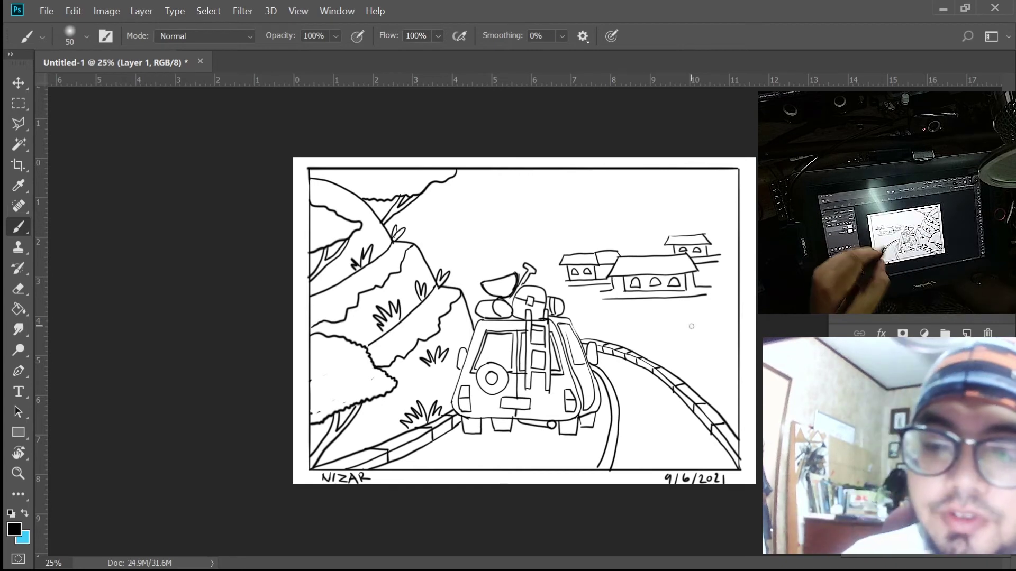
left_click_drag(719, 300, 705, 325)
left_click_drag(703, 314, 714, 323)
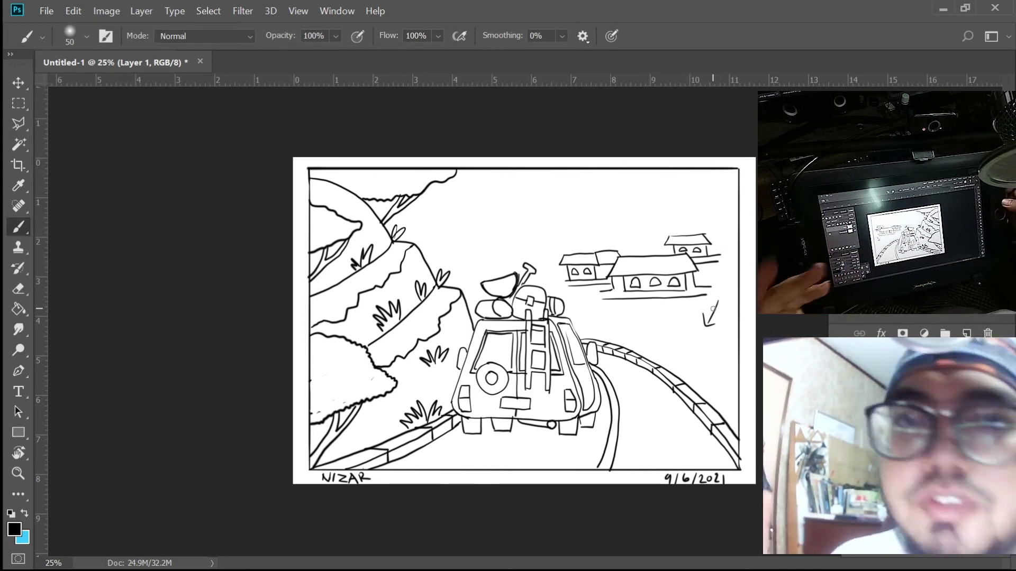
key("ctrl+alt+z")
key("ctrl+alt+z")
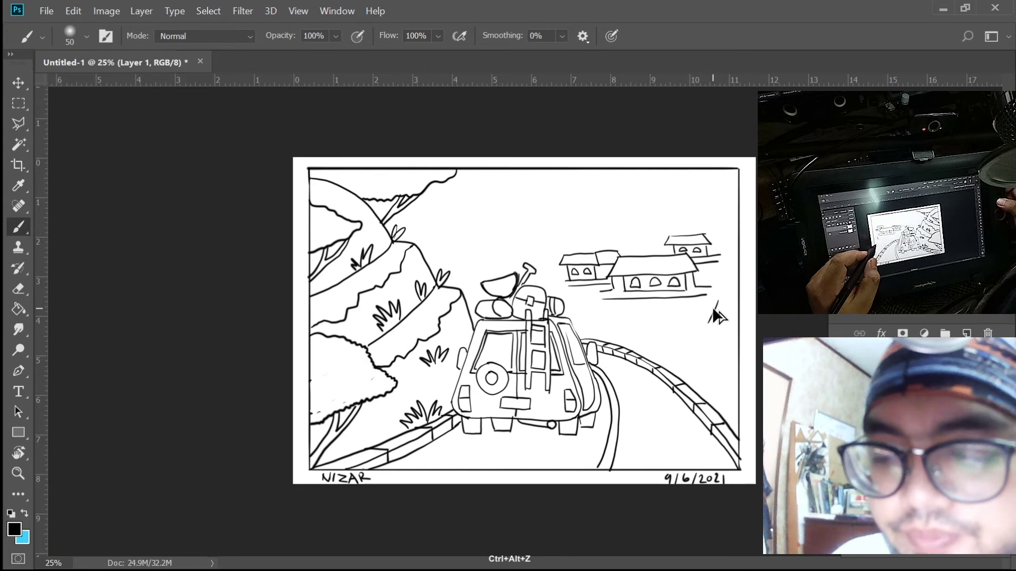
Draw scalloped foliage beyond the right kerb: a large mass with an inner clump against the frame, and smaller bushes reaching the vehicle's luggage.
mouse_move(729, 274)
left_mouse_down()
mouse_move(657, 322)
mouse_move(648, 333)
mouse_move(665, 365)
left_mouse_up()
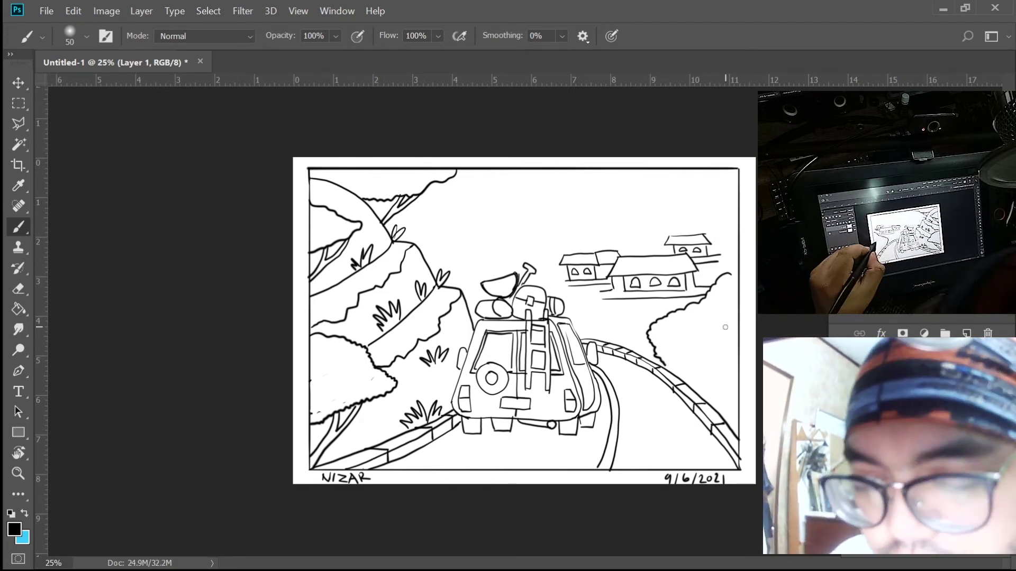
mouse_move(738, 324)
left_mouse_down()
mouse_move(707, 337)
mouse_move(718, 365)
mouse_move(737, 361)
left_mouse_up()
left_click_drag(728, 275, 738, 268)
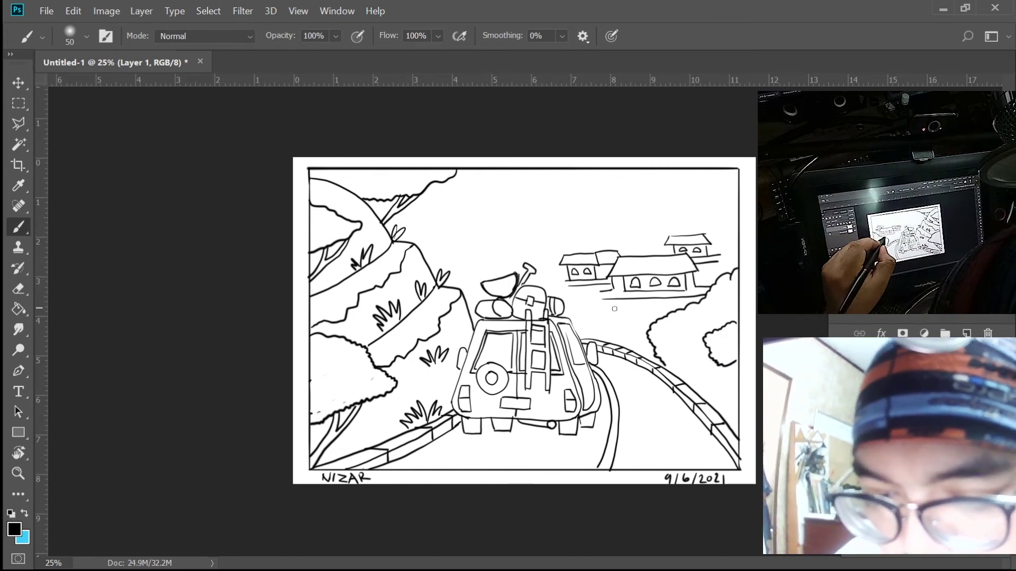
mouse_move(603, 301)
left_mouse_down()
mouse_move(590, 290)
mouse_move(575, 306)
mouse_move(619, 319)
mouse_move(606, 323)
left_mouse_up()
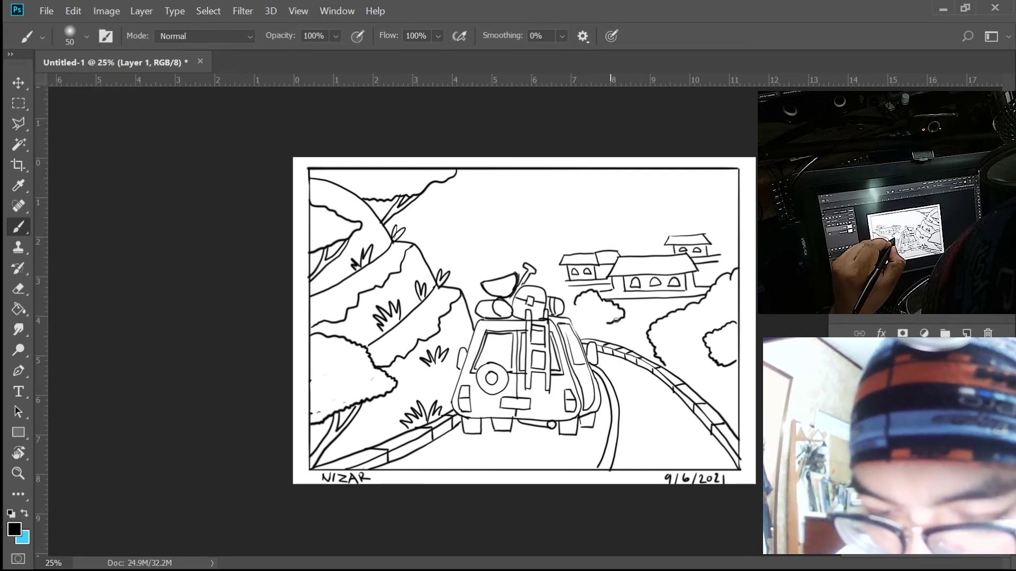
mouse_move(628, 318)
left_mouse_down()
mouse_move(637, 333)
mouse_move(652, 332)
mouse_move(683, 299)
mouse_move(612, 339)
left_mouse_up()
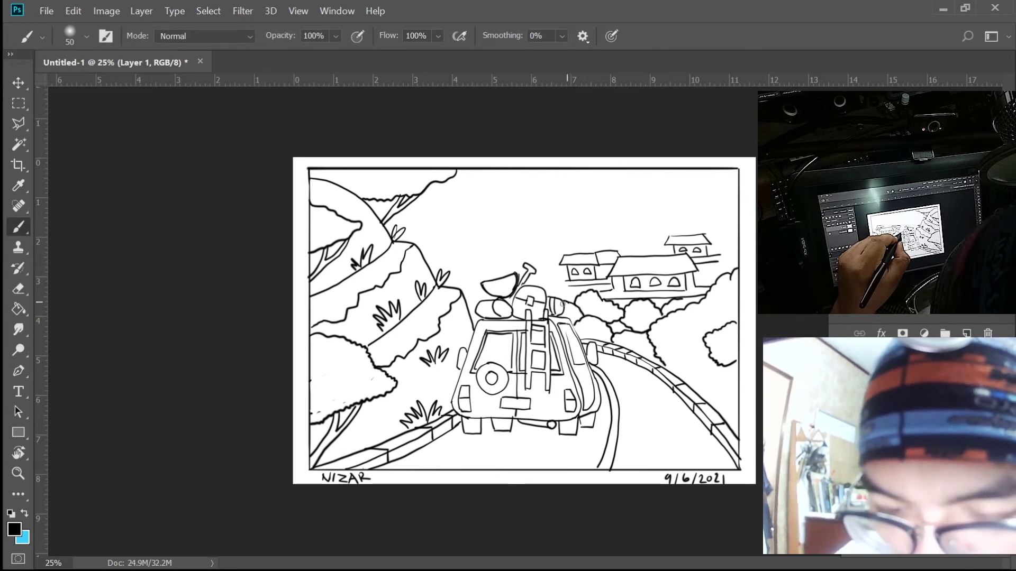
mouse_move(665, 365)
left_mouse_down()
mouse_move(691, 356)
mouse_move(709, 365)
left_mouse_up()
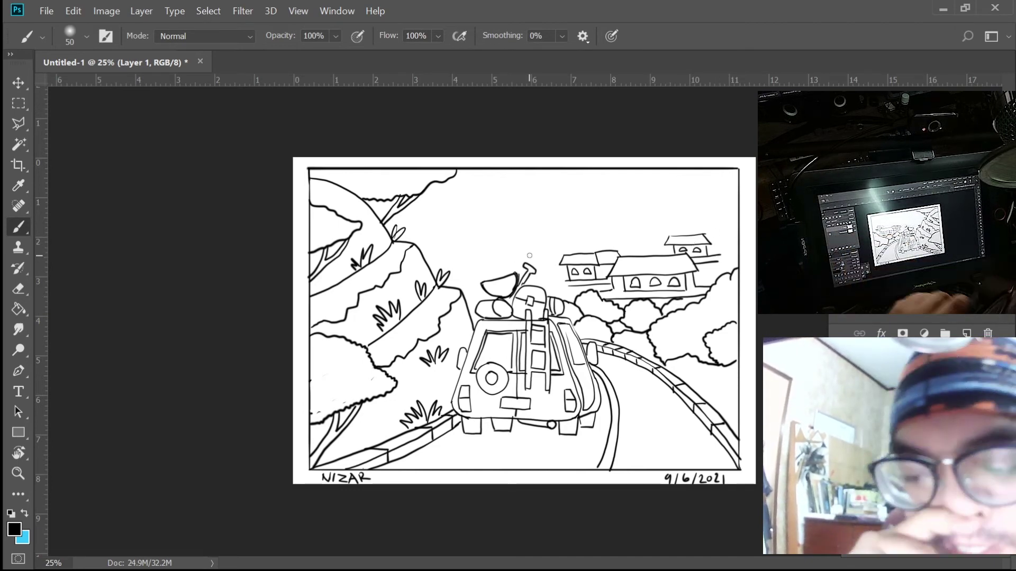
left_click_drag(553, 287, 567, 283)
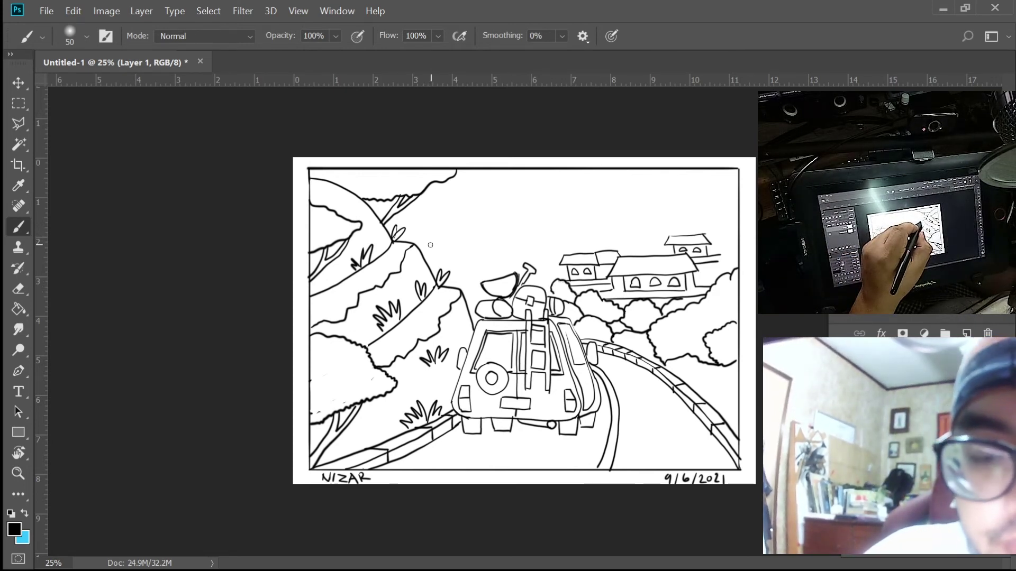
Draw a wavy mountain ridge across the horizon behind the houses and small bushes along the hillside's right outline.
mouse_move(421, 247)
left_mouse_down()
mouse_move(444, 230)
mouse_move(507, 235)
mouse_move(493, 241)
mouse_move(505, 226)
left_mouse_up()
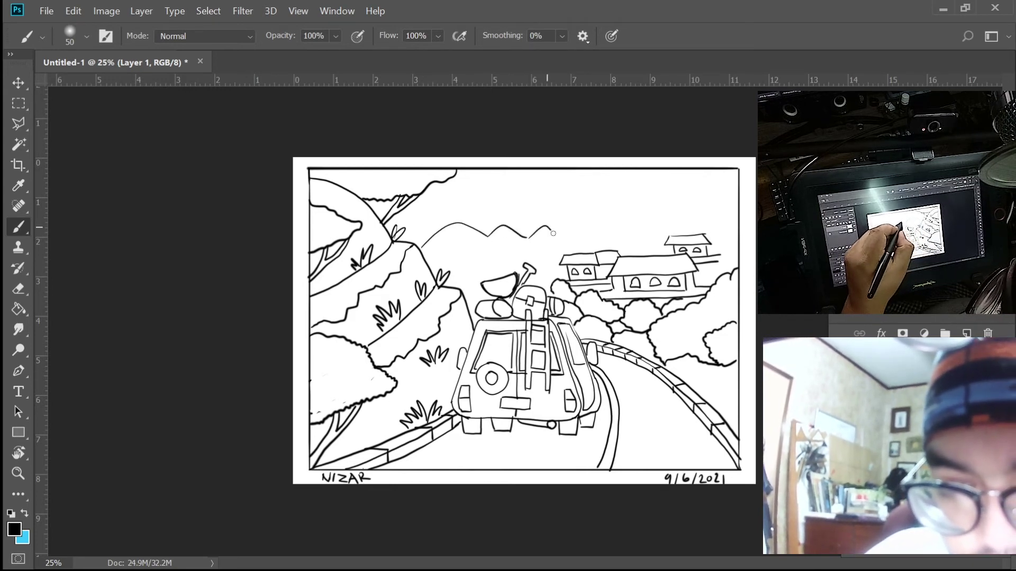
left_click_drag(592, 234, 654, 242)
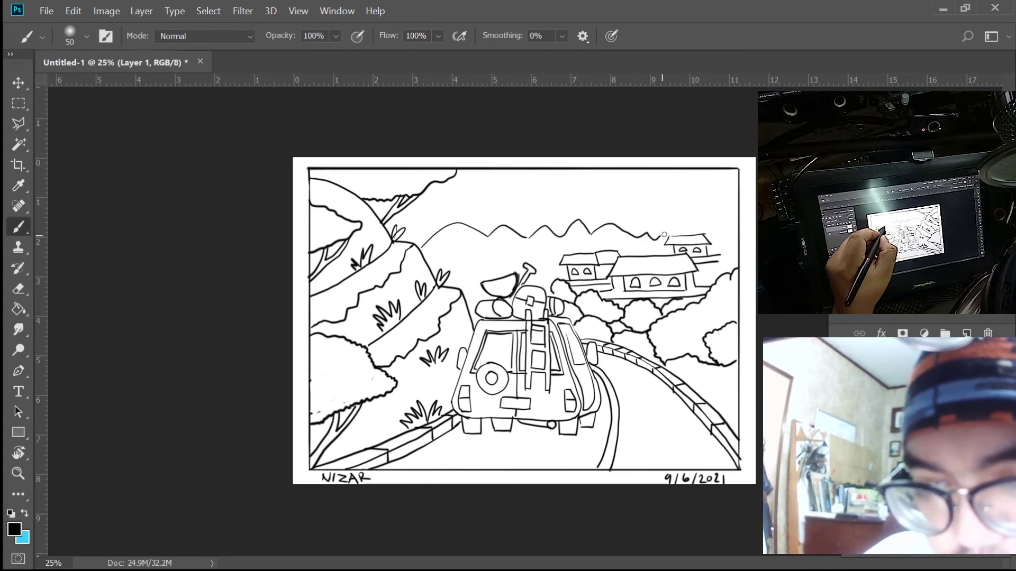
left_click_drag(716, 268, 729, 246)
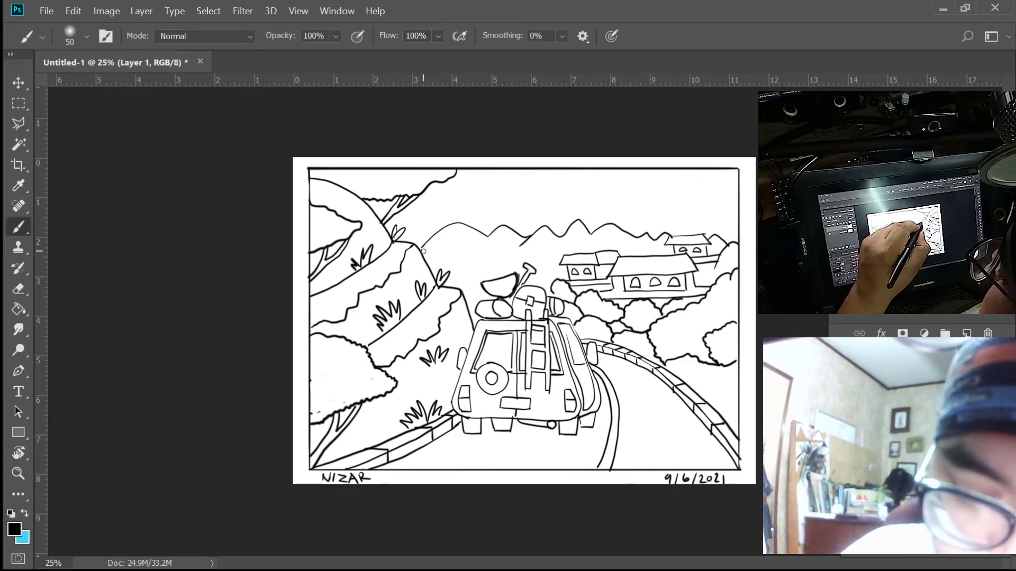
mouse_move(440, 255)
left_mouse_down()
mouse_move(452, 275)
mouse_move(468, 268)
mouse_move(458, 282)
mouse_move(481, 270)
left_mouse_up()
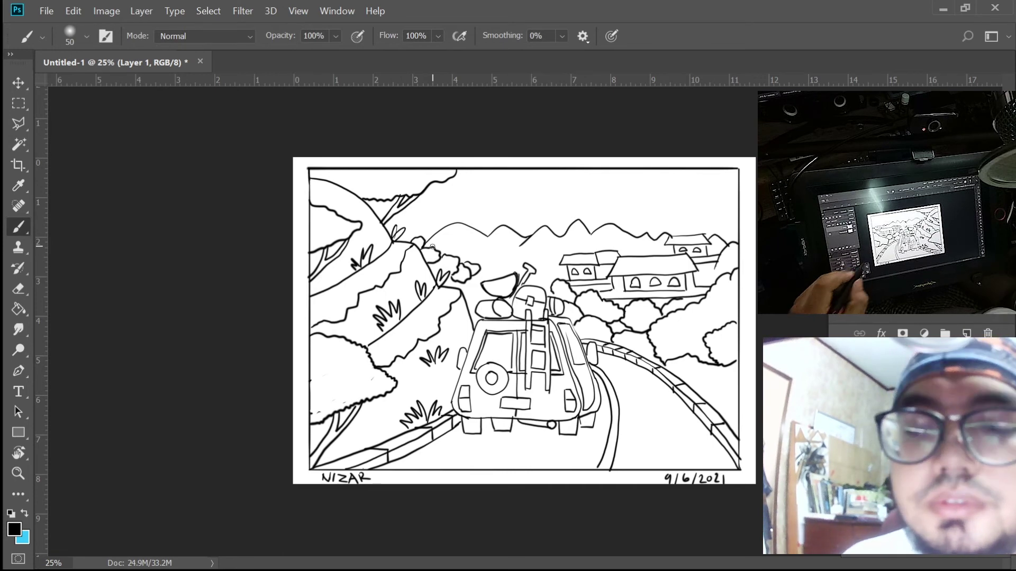
Add forked trunks and branches below and within the foliage on the road's right side.
left_click_drag(709, 372, 731, 405)
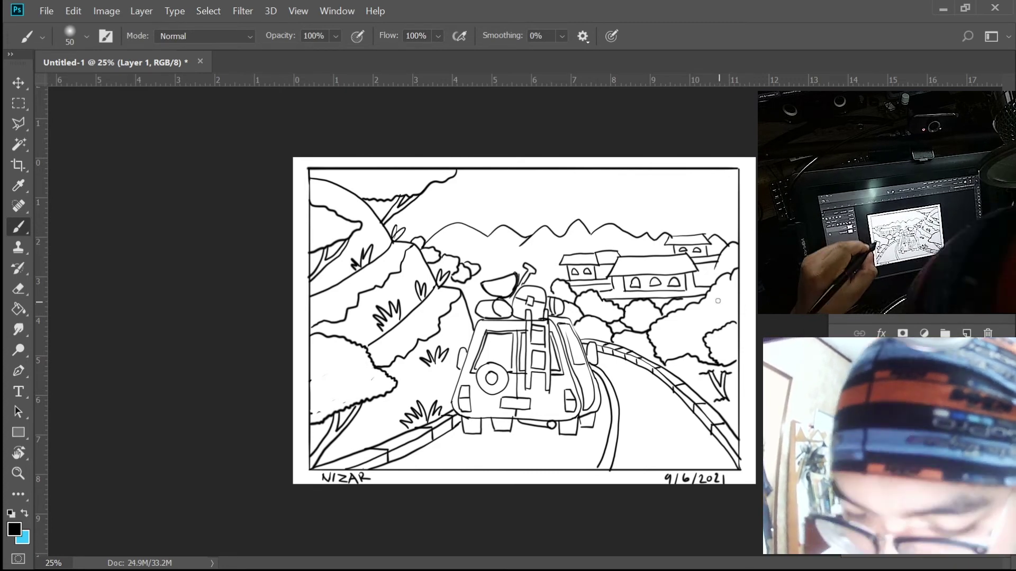
mouse_move(716, 300)
left_mouse_down()
mouse_move(727, 315)
mouse_move(734, 296)
mouse_move(726, 313)
left_mouse_up()
mouse_move(665, 330)
left_mouse_down()
mouse_move(675, 344)
mouse_move(685, 322)
mouse_move(679, 344)
mouse_move(688, 336)
left_mouse_up()
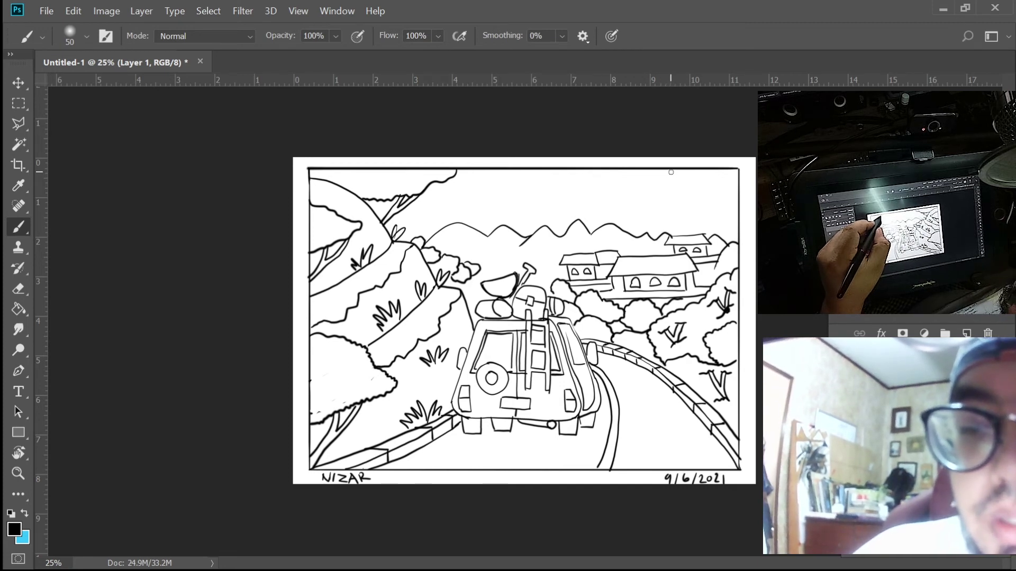
Draw a large cloud of spiral curls in the sky above the houses and a small flat-bottomed cloud above the mountain ridge.
mouse_move(656, 186)
left_mouse_down()
mouse_move(682, 211)
mouse_move(695, 193)
mouse_move(687, 179)
mouse_move(692, 206)
left_mouse_up()
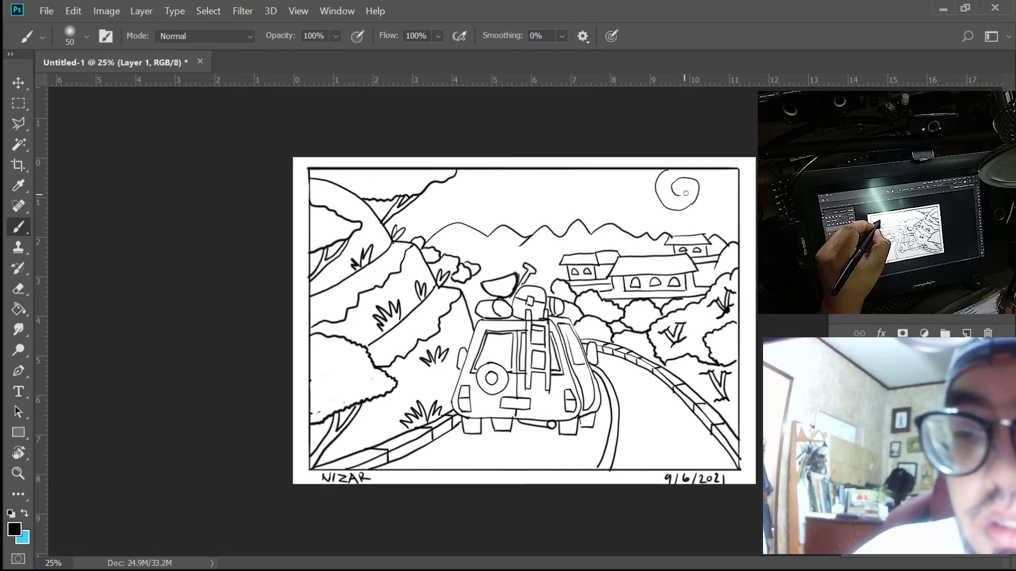
mouse_move(656, 171)
left_mouse_down()
mouse_move(647, 199)
mouse_move(642, 172)
mouse_move(625, 193)
left_mouse_up()
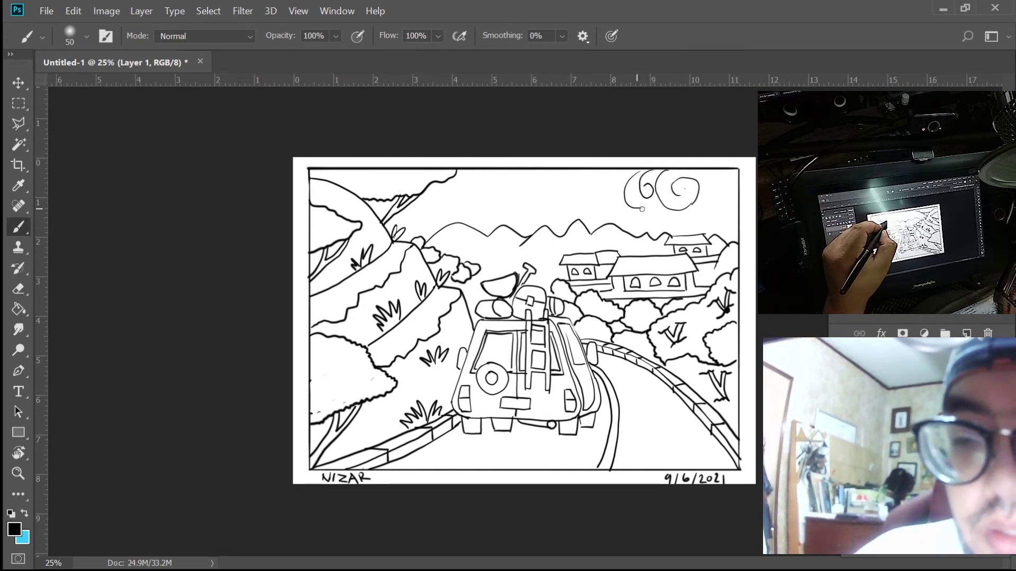
mouse_move(695, 210)
left_mouse_down()
mouse_move(733, 191)
mouse_move(721, 177)
mouse_move(722, 200)
left_mouse_up()
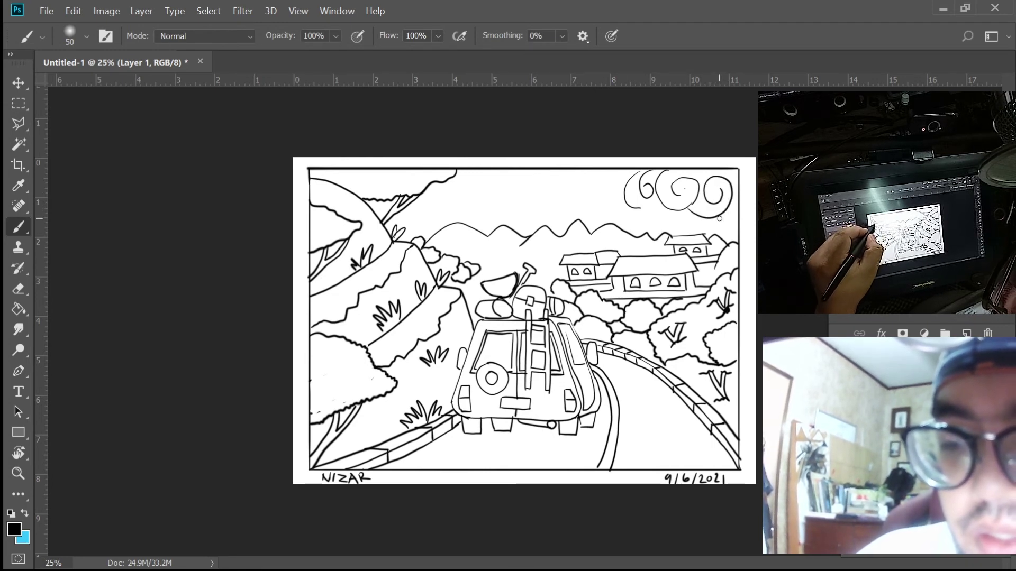
mouse_move(650, 171)
left_mouse_down()
mouse_move(635, 196)
mouse_move(655, 206)
mouse_move(635, 211)
mouse_move(665, 211)
left_mouse_up()
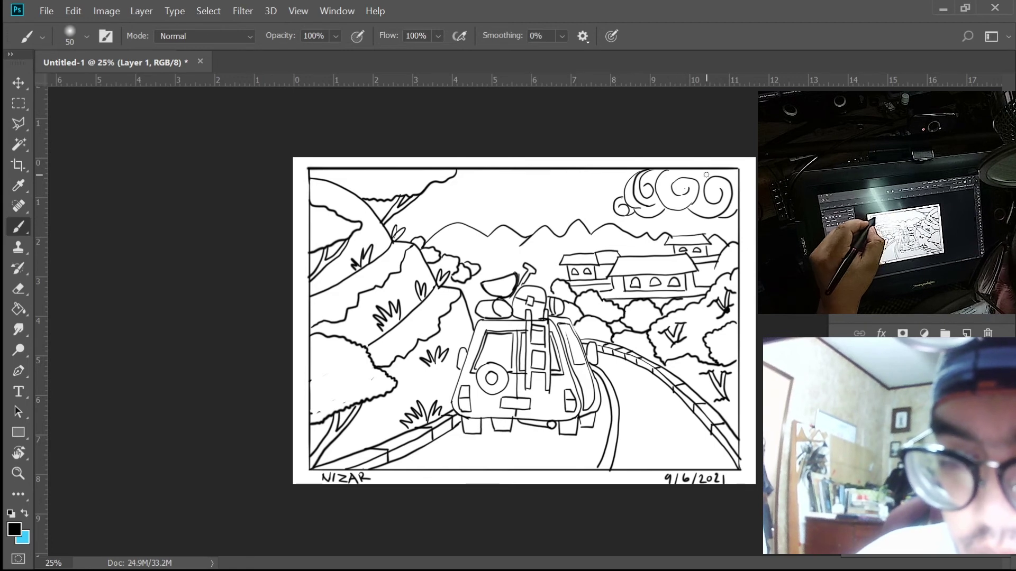
left_click_drag(709, 219, 736, 219)
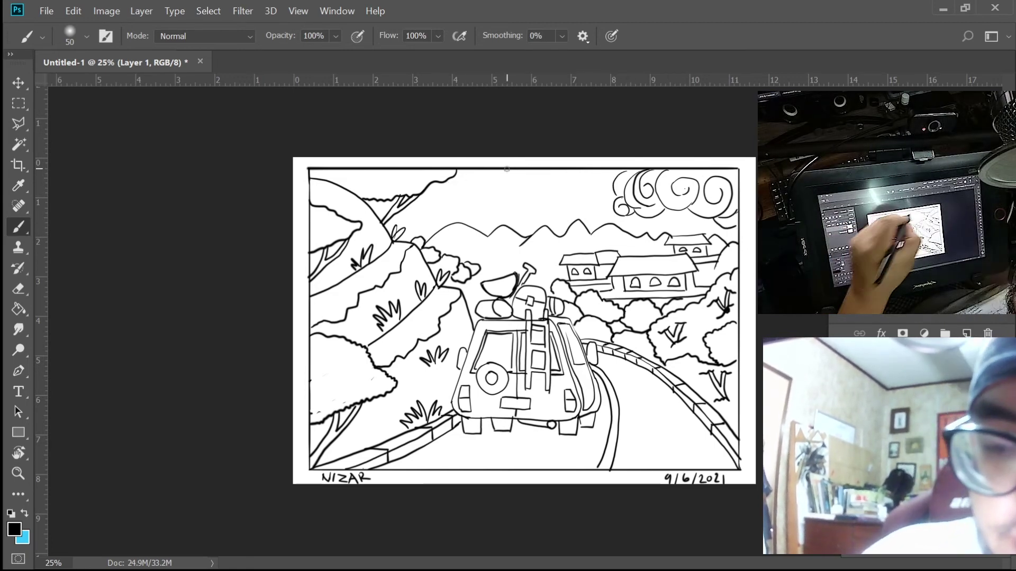
mouse_move(461, 191)
left_mouse_down()
mouse_move(488, 206)
mouse_move(519, 203)
left_mouse_up()
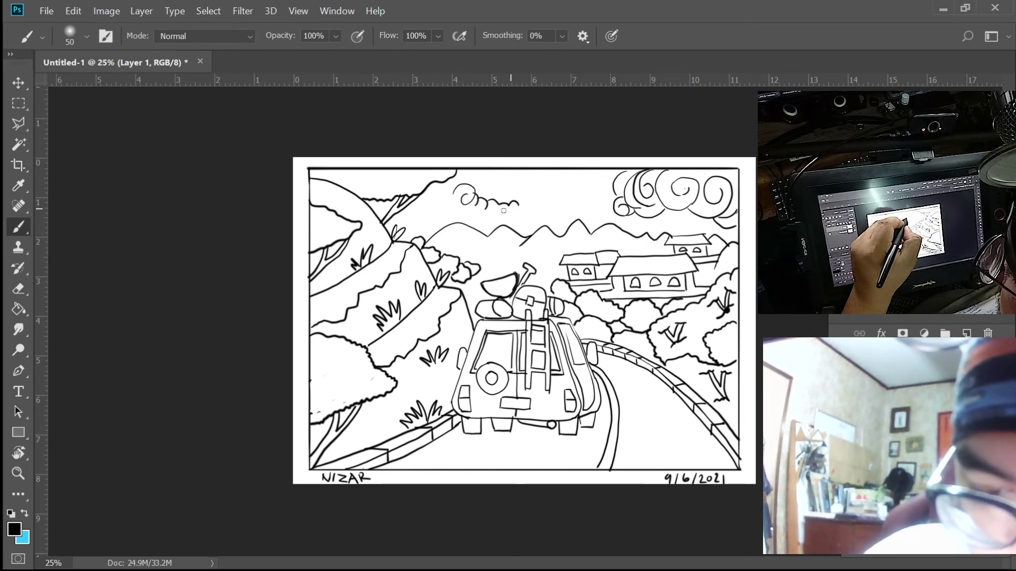
mouse_move(465, 186)
left_mouse_down()
mouse_move(443, 203)
mouse_move(459, 217)
mouse_move(528, 213)
left_mouse_up()
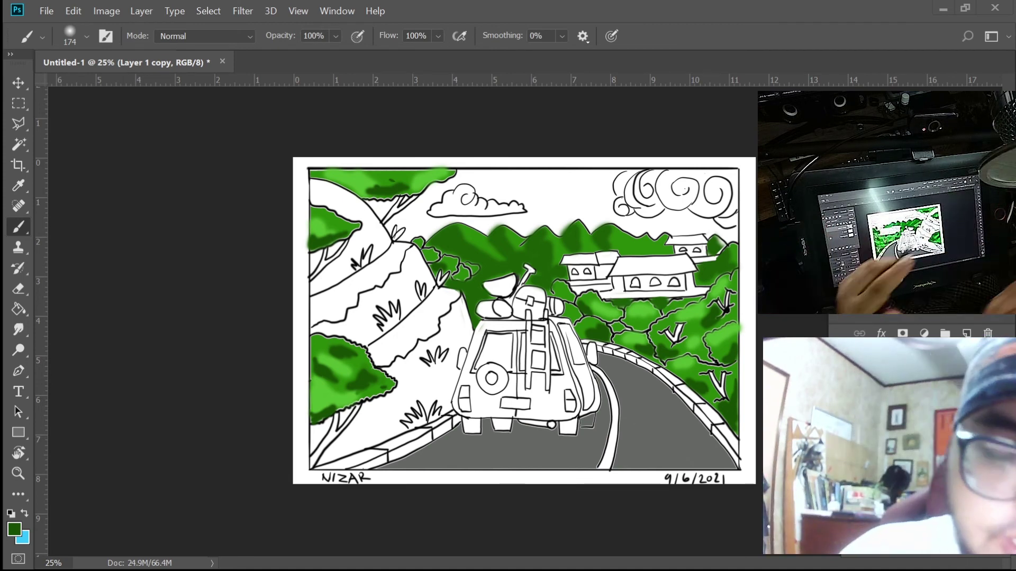
Paint the grass tufts on the hillside dark green using a 108 px Hard Round Pressure Size brush.
right_click(514, 320)
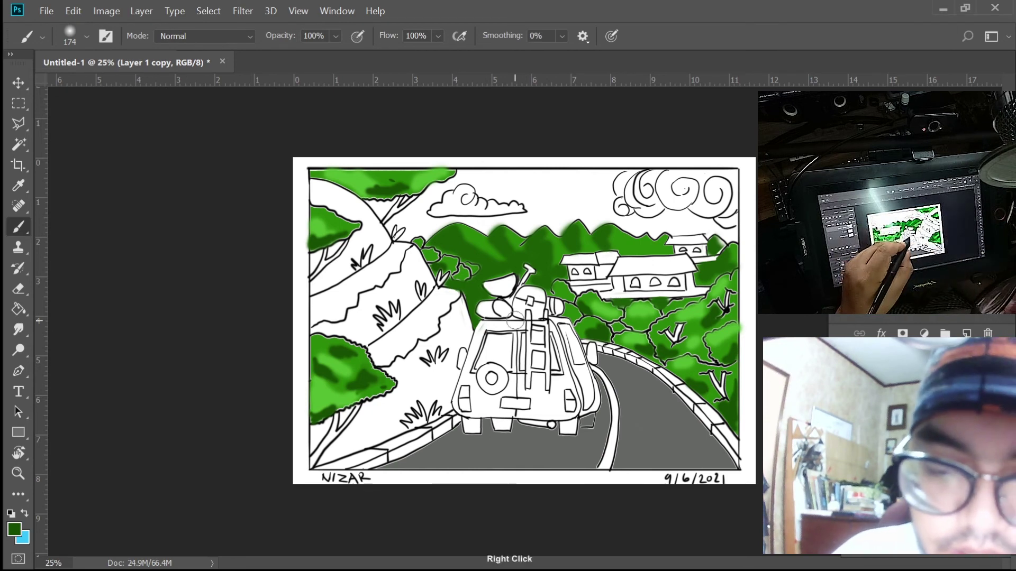
right_click(608, 344)
left_click(741, 509)
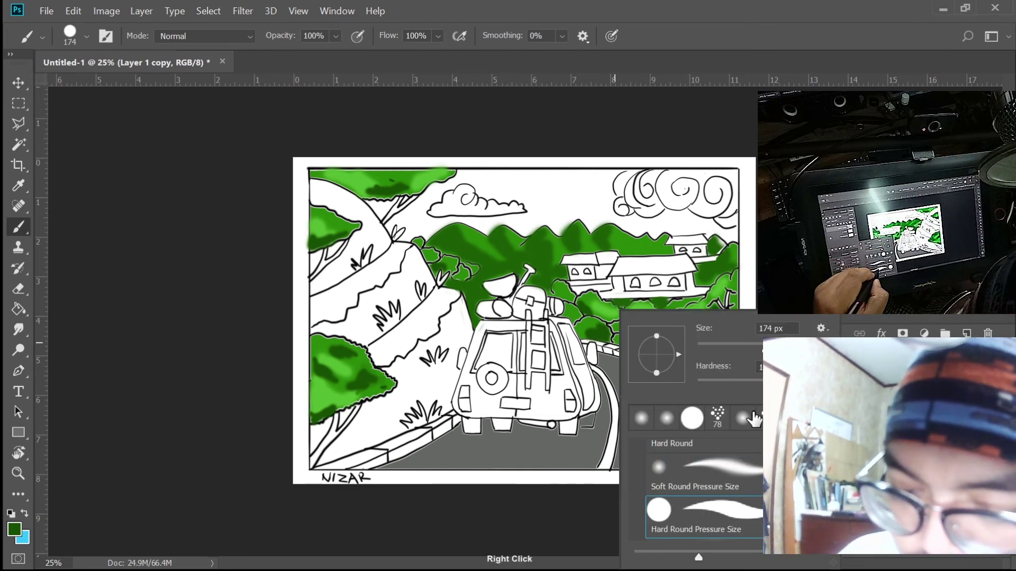
left_click_drag(762, 344, 749, 345)
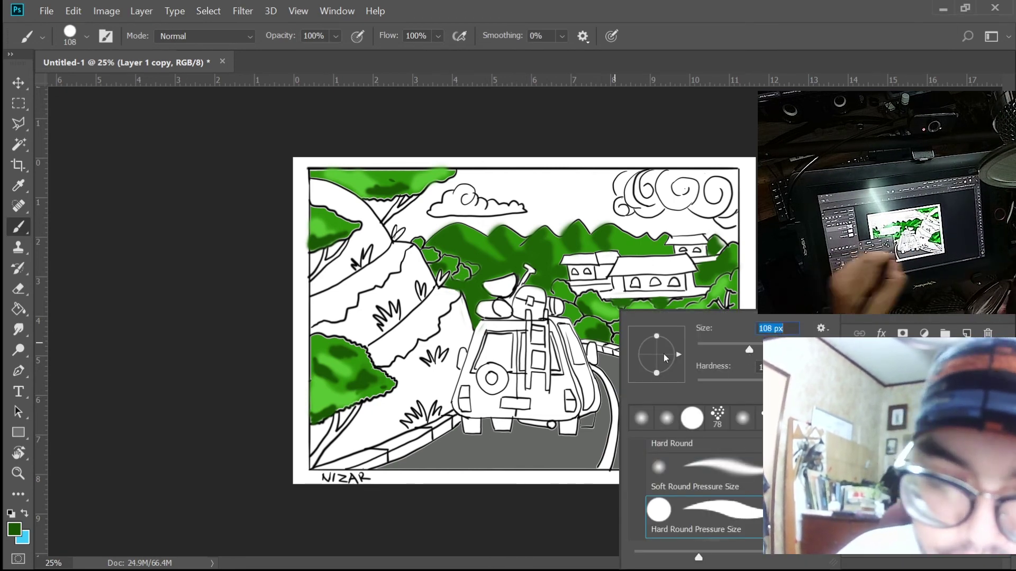
left_click(437, 360)
mouse_move(431, 355)
left_mouse_down()
mouse_move(445, 357)
mouse_move(431, 352)
mouse_move(439, 367)
left_mouse_up()
mouse_move(428, 406)
left_mouse_down()
mouse_move(438, 415)
mouse_move(422, 410)
mouse_move(412, 423)
left_mouse_up()
mouse_move(397, 309)
left_mouse_down()
mouse_move(384, 331)
mouse_move(421, 292)
left_mouse_up()
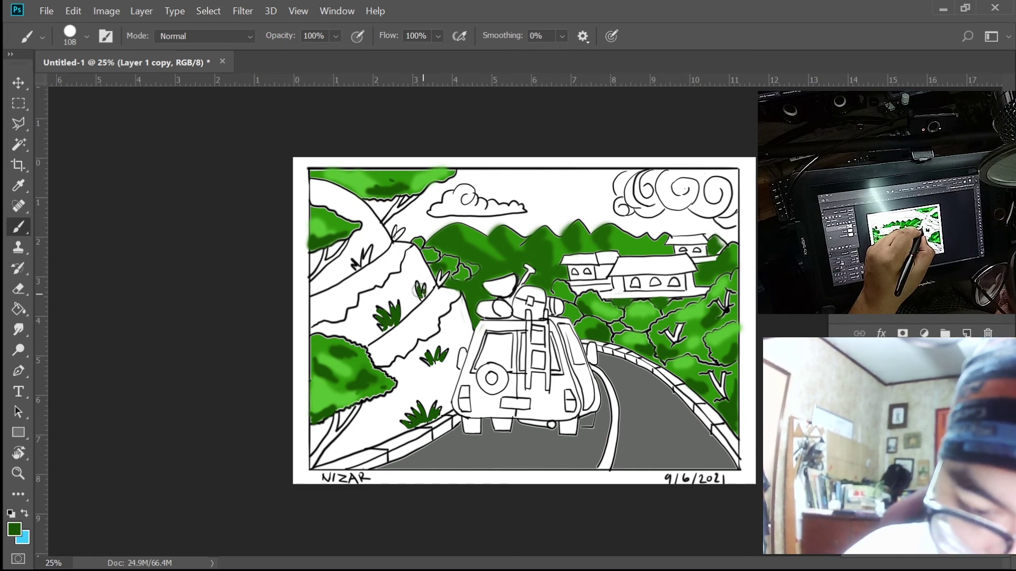
left_click_drag(394, 237, 354, 268)
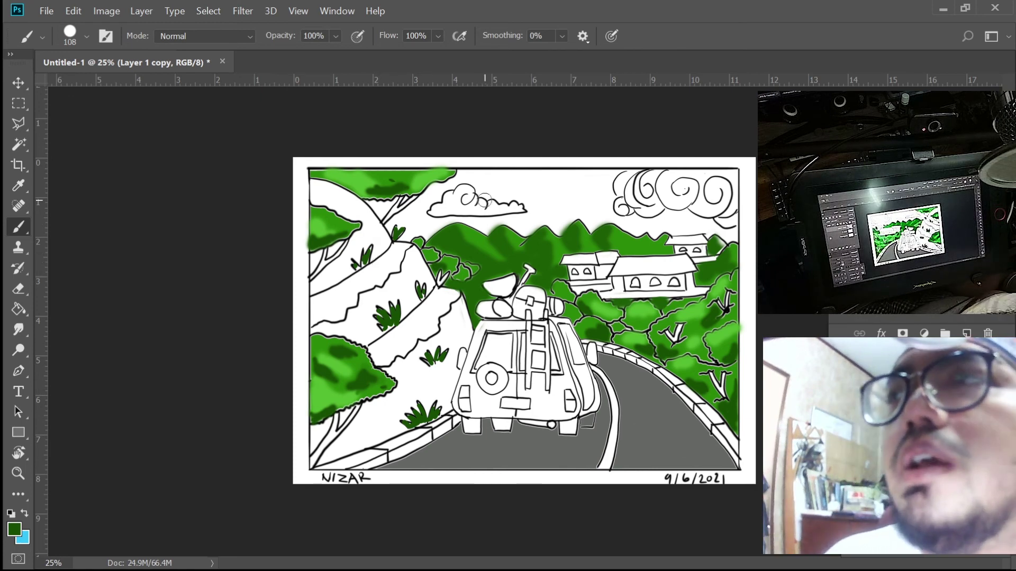
left_click_drag(308, 416, 316, 429)
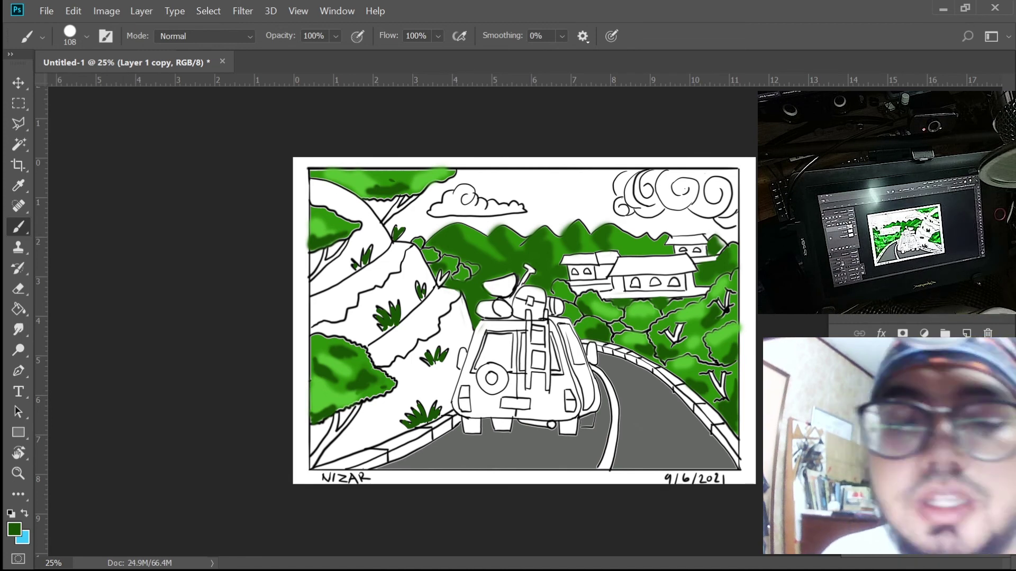
Choose a lighter olive green and paint highlight strokes on the hillside tree foliage and the bushes beyond the road.
left_click(20, 530)
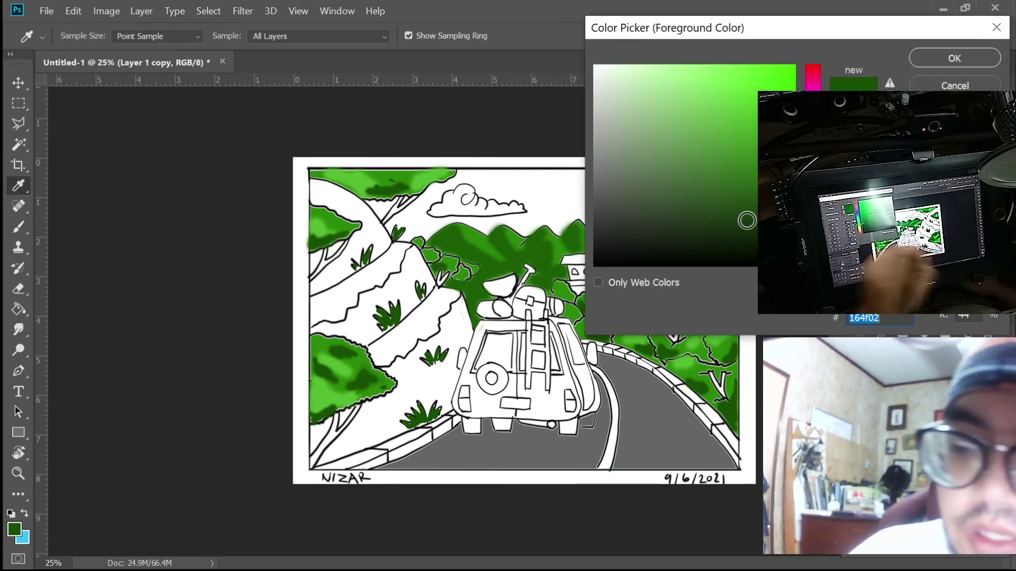
left_click(732, 123)
left_click(701, 127)
left_click(813, 217)
left_click_drag(703, 129, 723, 146)
left_click(952, 58)
left_click_drag(353, 378, 361, 365)
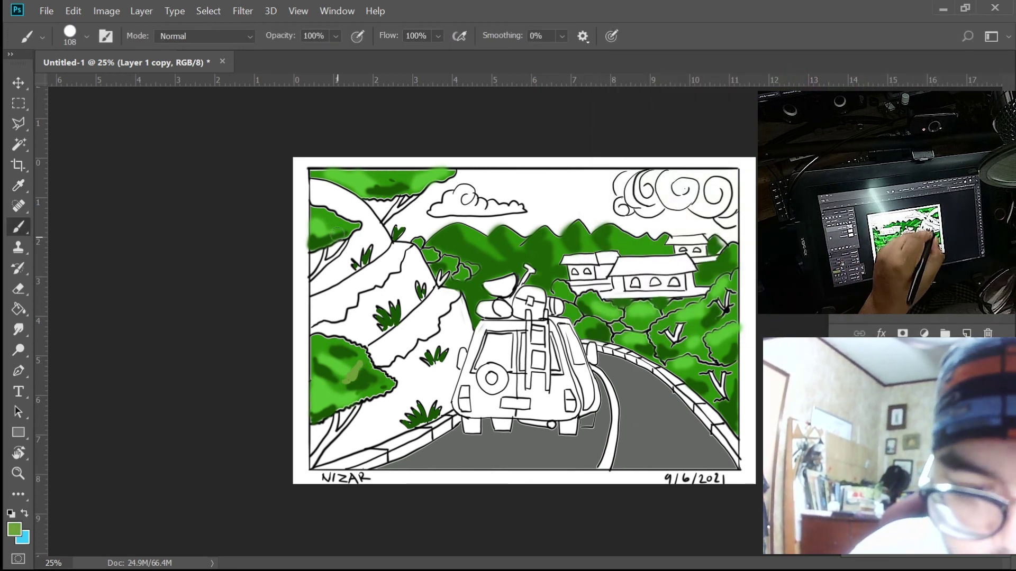
left_click_drag(328, 233, 336, 226)
left_click_drag(383, 182, 409, 176)
mouse_move(732, 356)
left_mouse_down()
mouse_move(726, 323)
mouse_move(676, 322)
left_mouse_up()
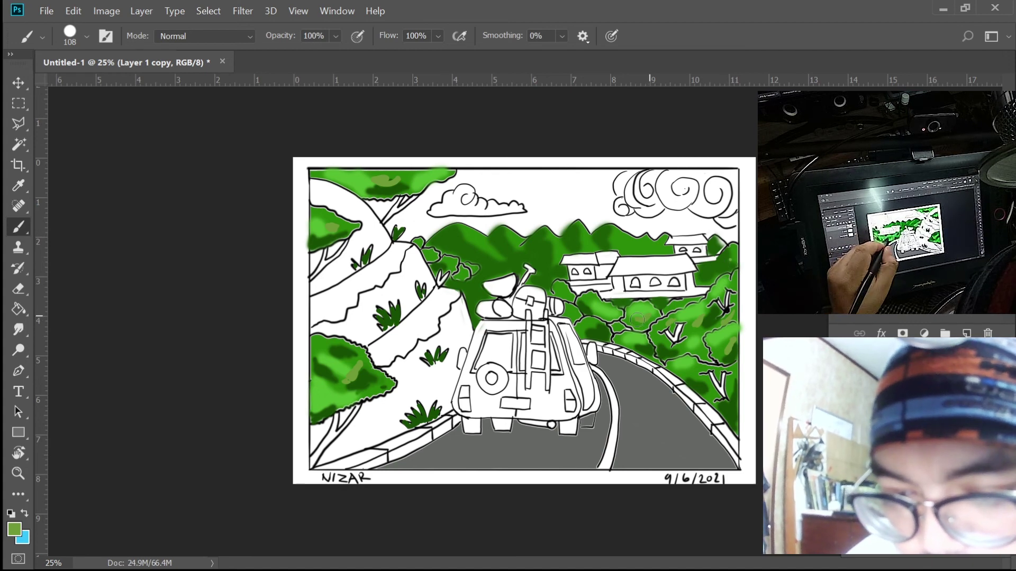
left_click_drag(585, 303, 588, 331)
left_click_drag(691, 381, 693, 371)
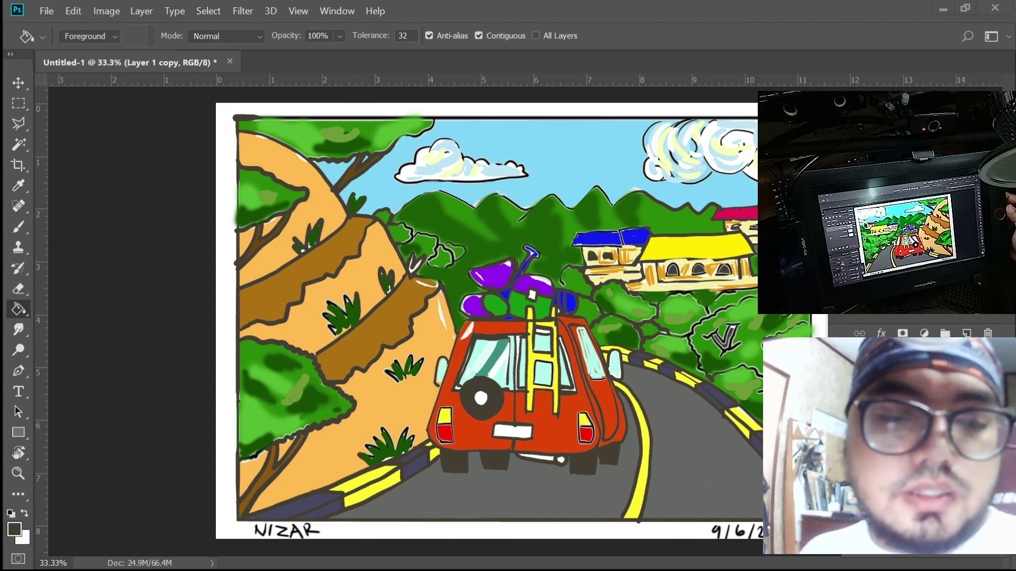
key("ctrl+minus")
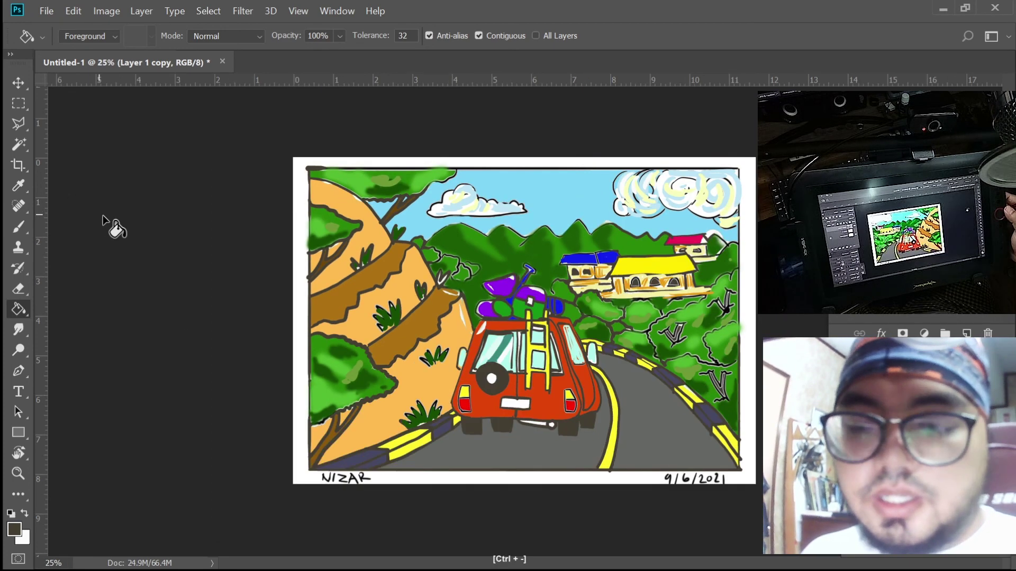